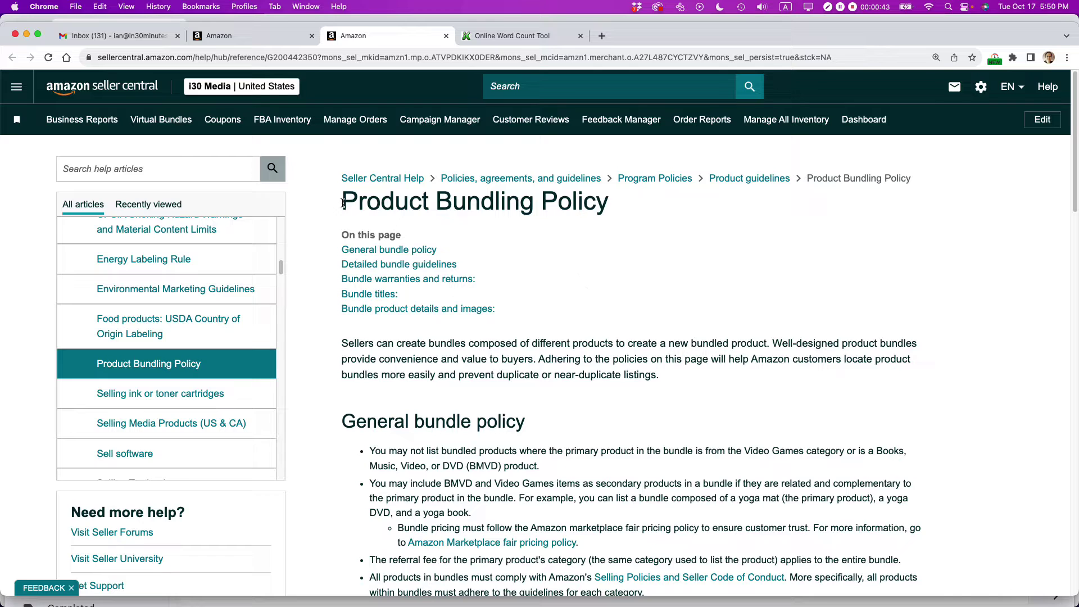
{"action": "left_click_drag", "start_coordinate": [343, 203], "coordinate": [607, 203]}
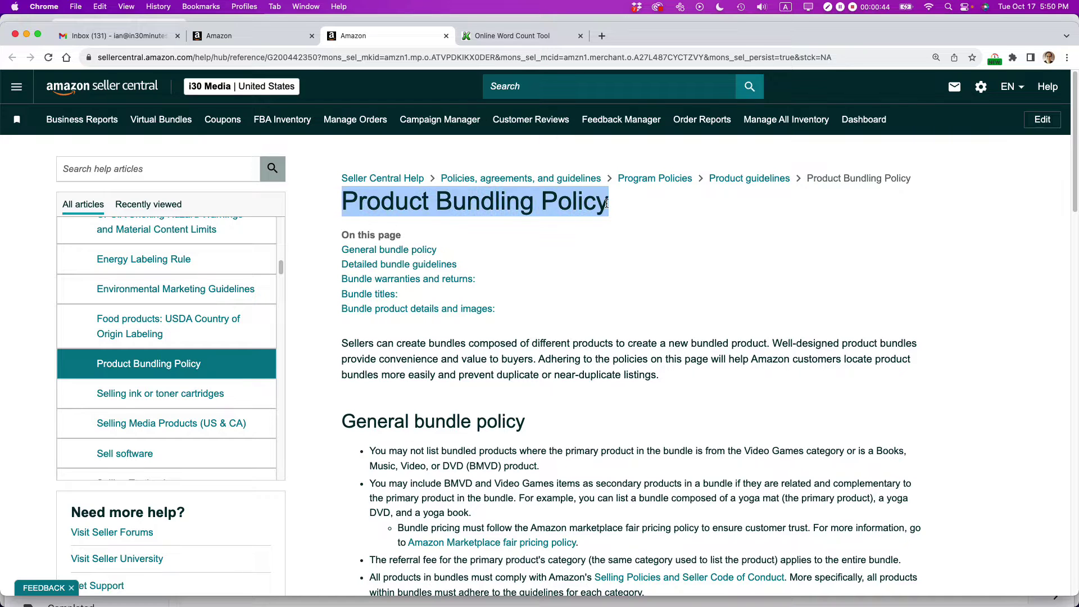
{"action": "left_click", "coordinate": [622, 280]}
{"action": "scroll", "coordinate": [622, 279], "scroll_direction": "down", "scroll_amount": 3}
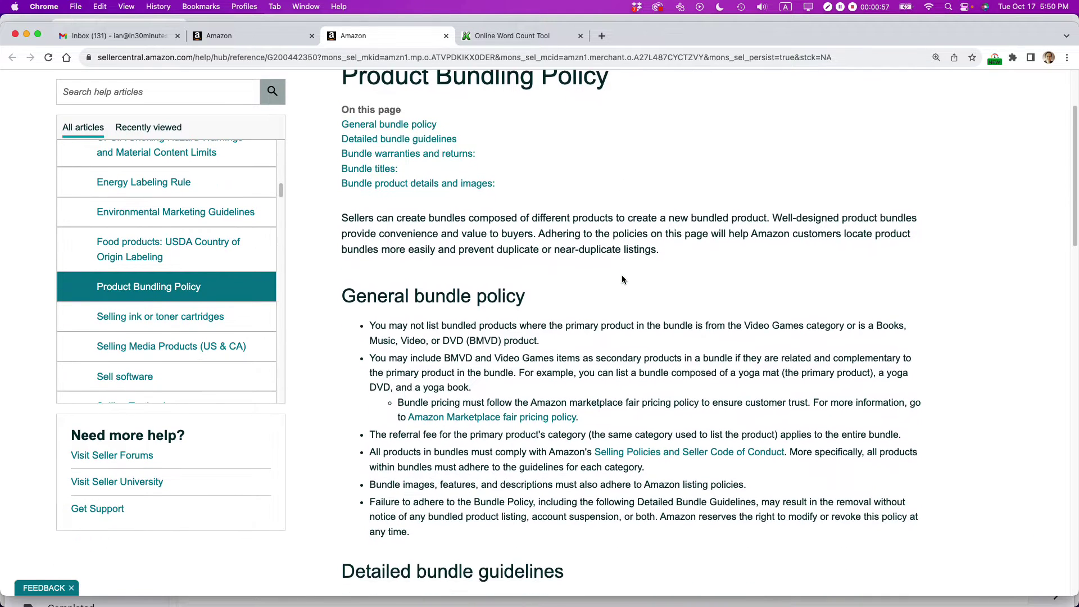
{"action": "key", "text": "super+Tab"}
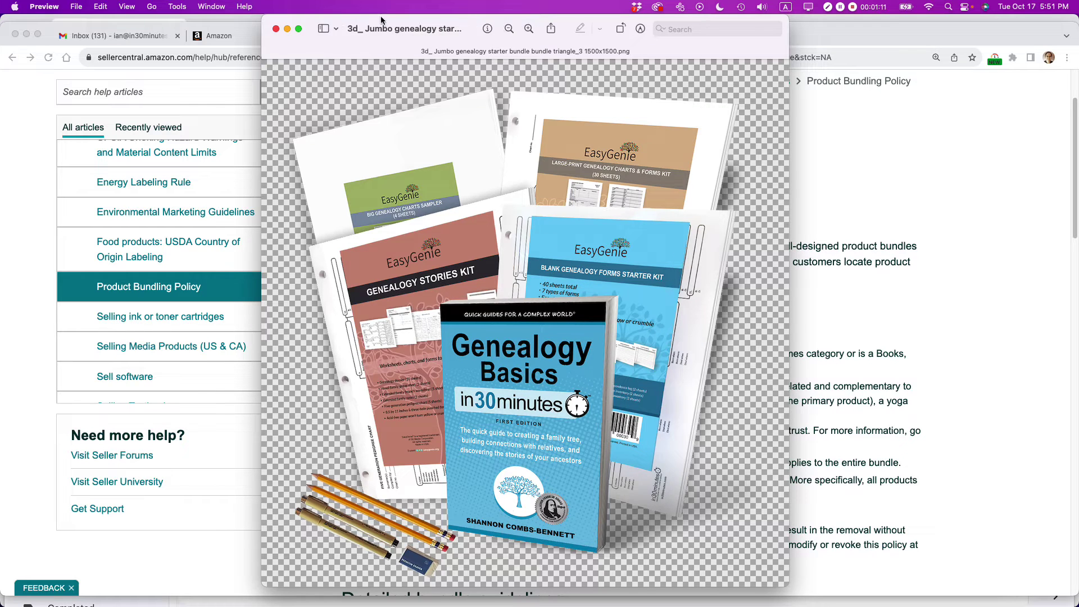
{"action": "key", "text": "super+w"}
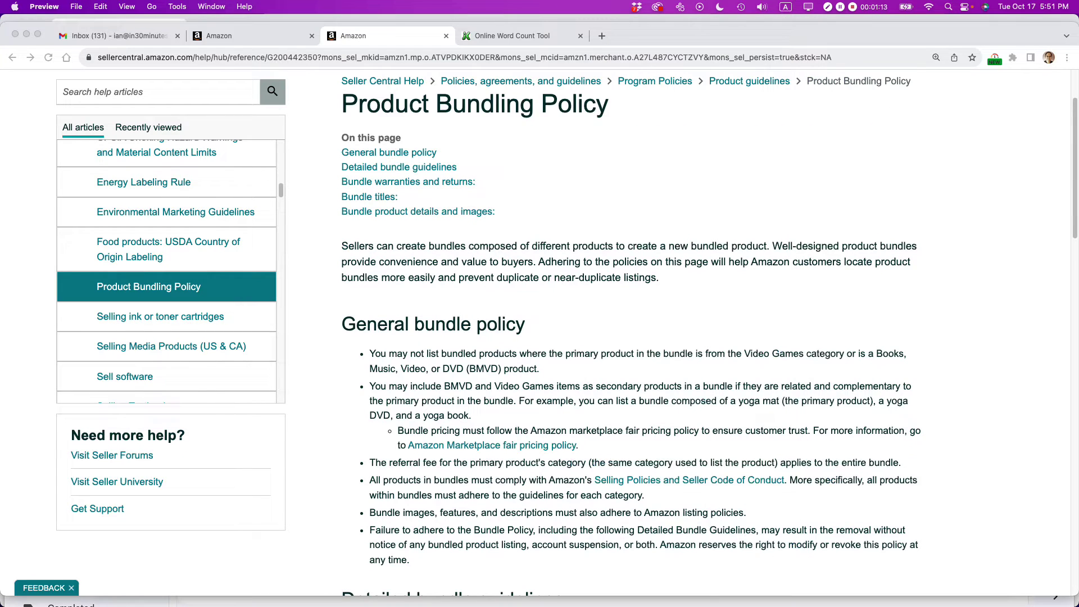
{"action": "left_click", "coordinate": [868, 208]}
{"action": "scroll", "coordinate": [868, 208], "scroll_direction": "up", "scroll_amount": 3}
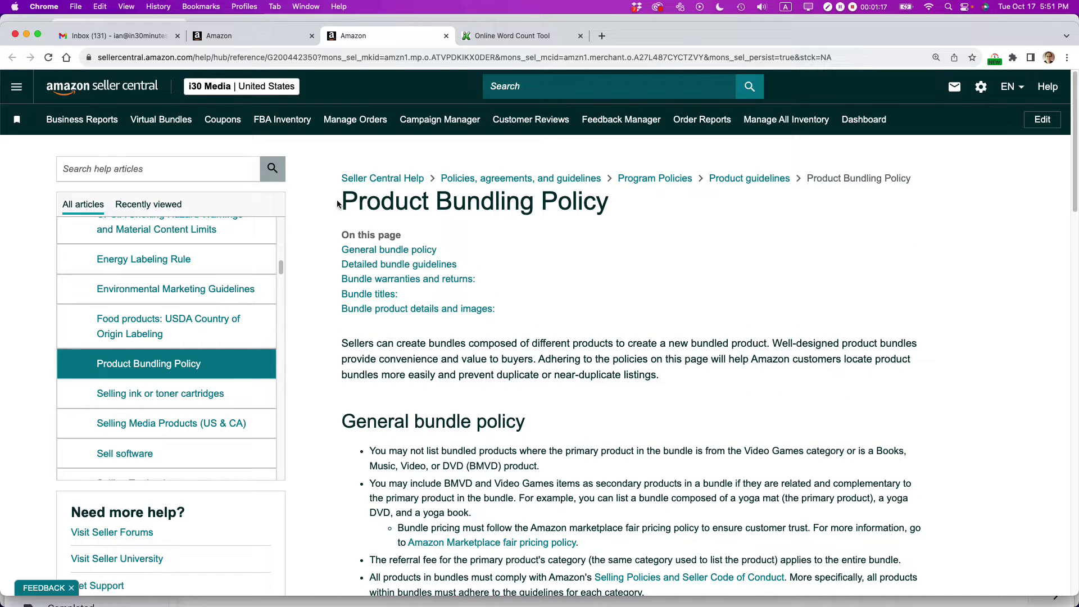
{"action": "left_click_drag", "start_coordinate": [341, 203], "coordinate": [610, 208]}
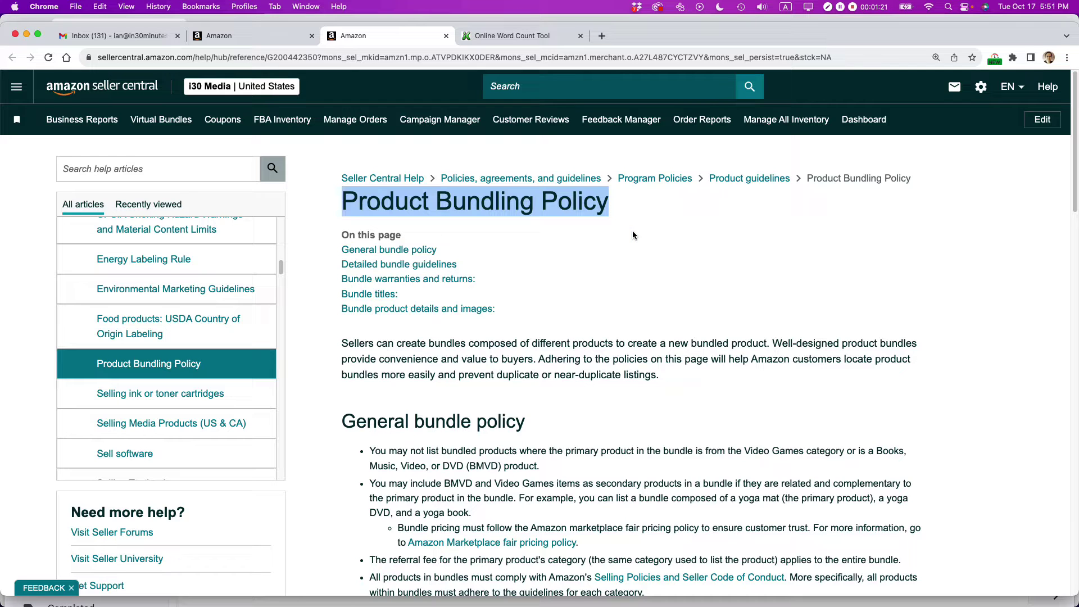
{"action": "scroll", "coordinate": [633, 235], "scroll_direction": "down", "scroll_amount": 5}
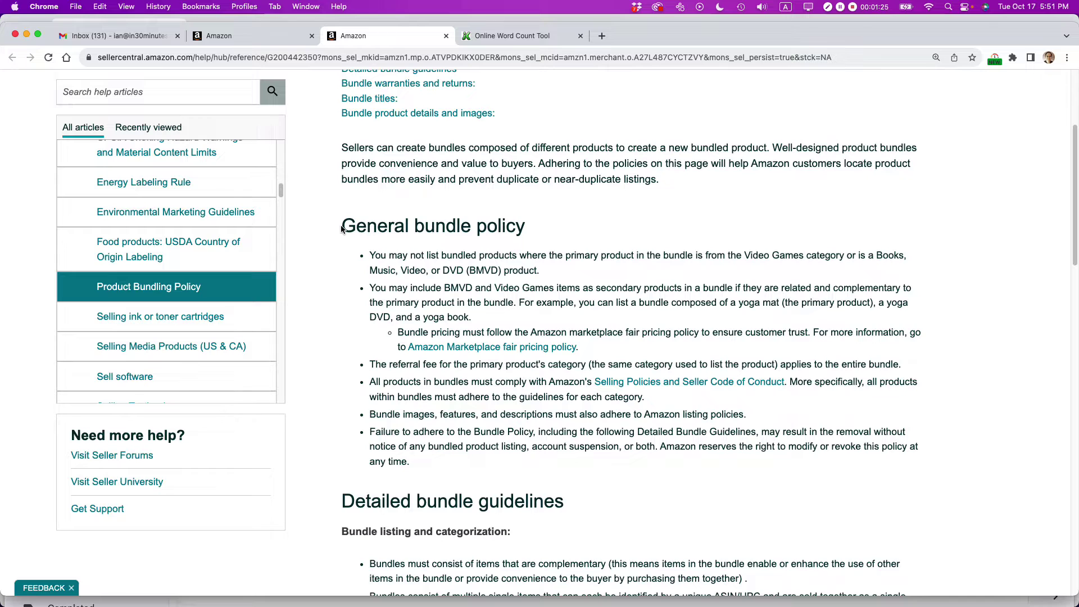
{"action": "left_click_drag", "start_coordinate": [341, 226], "coordinate": [532, 229]}
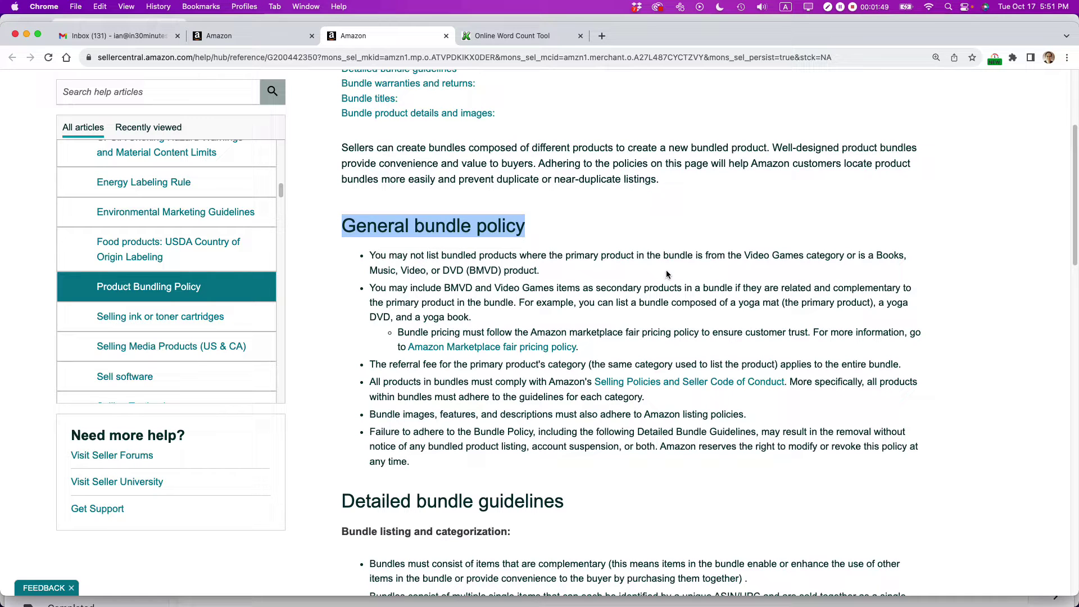
{"action": "scroll", "coordinate": [666, 274], "scroll_direction": "down", "scroll_amount": 3}
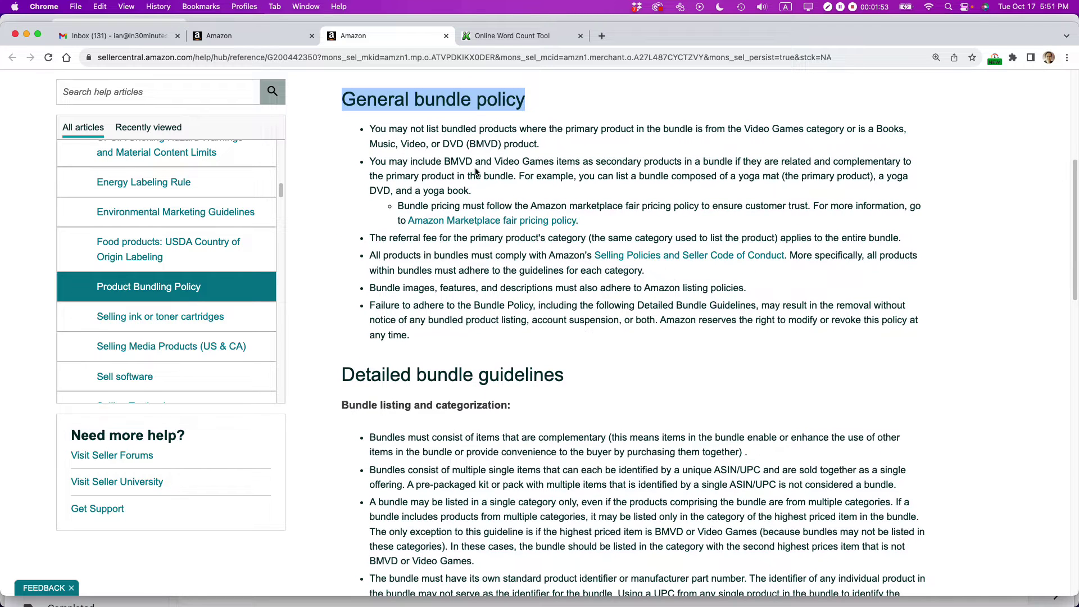
{"action": "left_click_drag", "start_coordinate": [371, 161], "coordinate": [545, 190]}
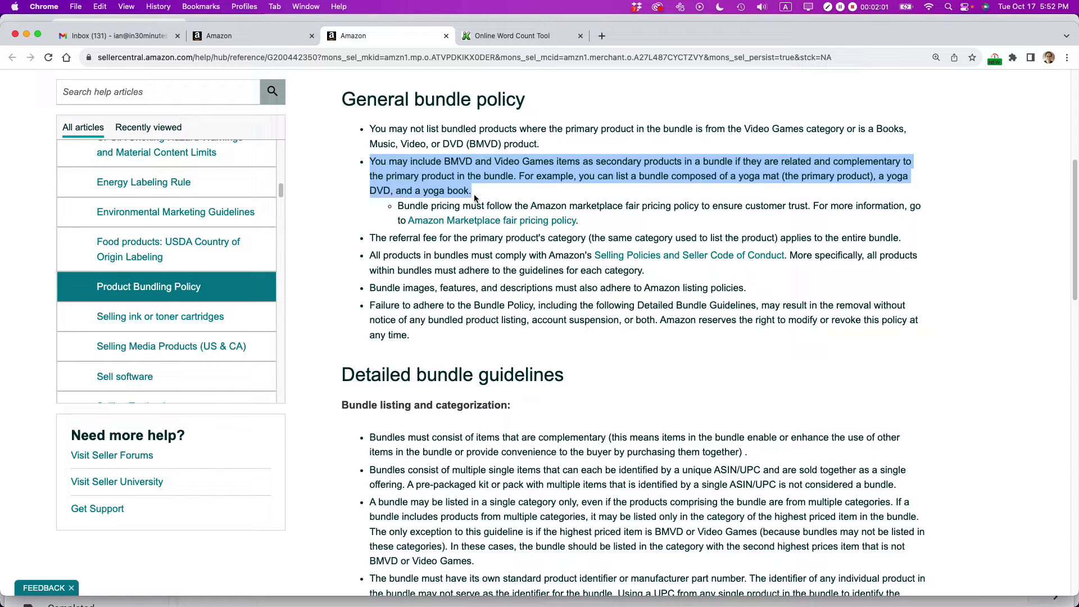
{"action": "left_click", "coordinate": [468, 266]}
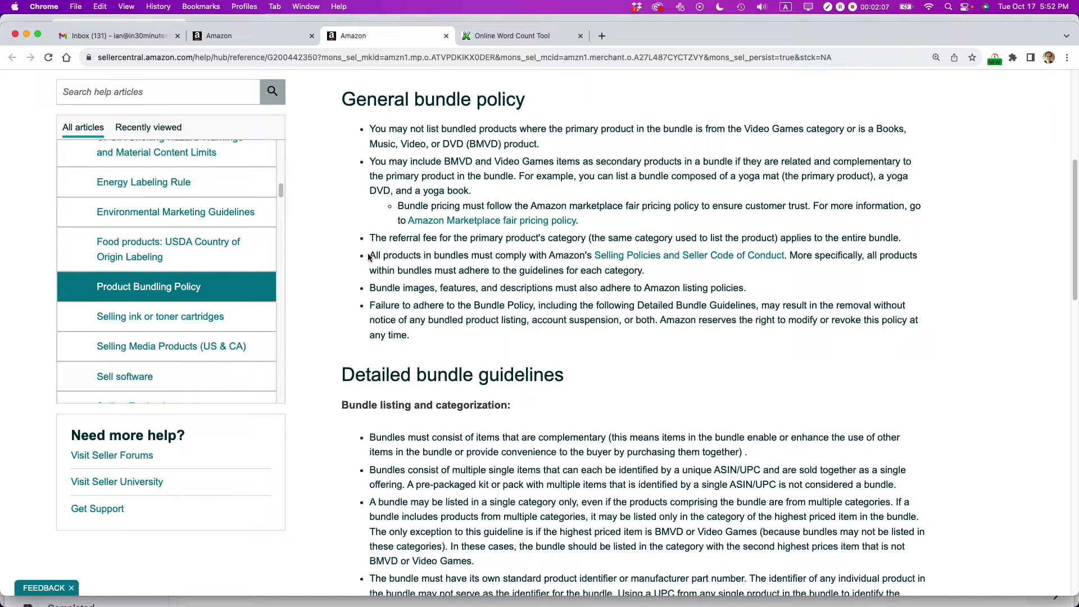
{"action": "left_click_drag", "start_coordinate": [369, 256], "coordinate": [798, 260]}
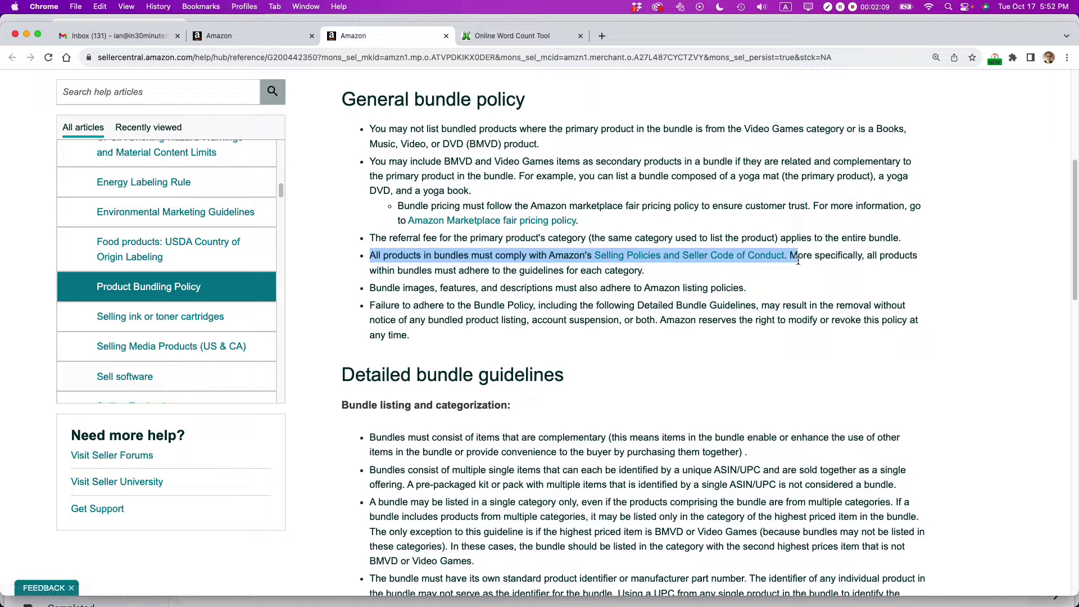
{"action": "scroll", "coordinate": [761, 275], "scroll_direction": "down", "scroll_amount": 3}
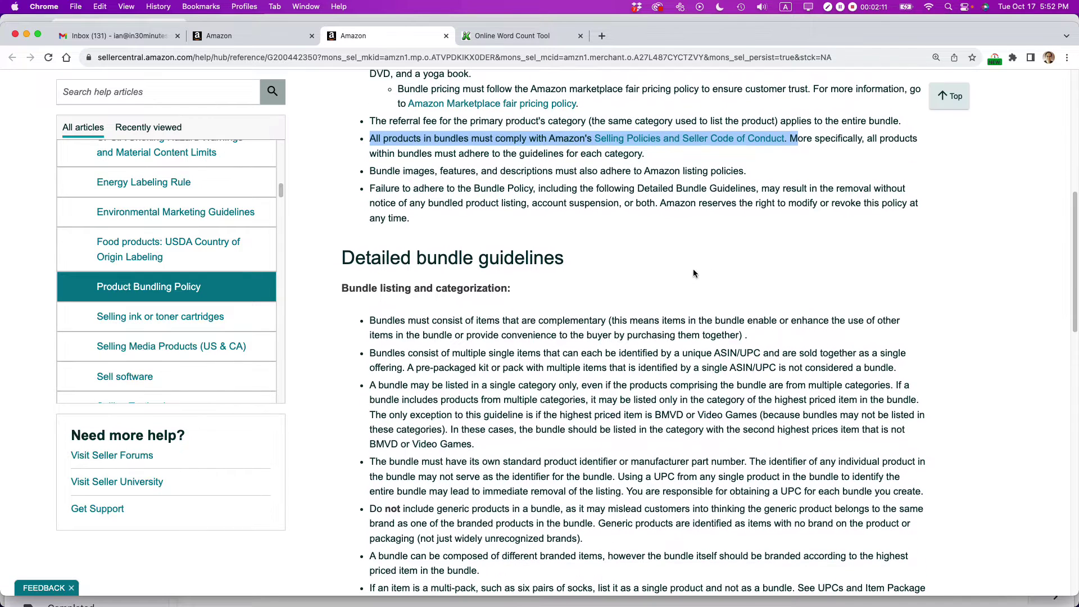
{"action": "scroll", "coordinate": [611, 230], "scroll_direction": "down", "scroll_amount": 3}
{"action": "scroll", "coordinate": [610, 229], "scroll_direction": "down", "scroll_amount": 2}
{"action": "scroll", "coordinate": [610, 229], "scroll_direction": "up", "scroll_amount": 1}
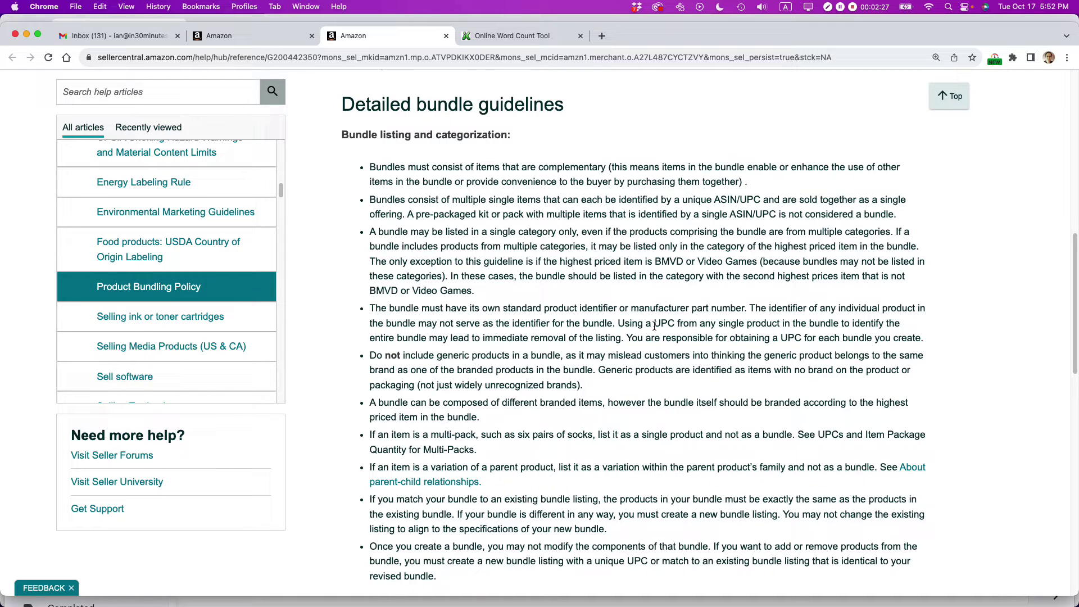
{"action": "scroll", "coordinate": [655, 326], "scroll_direction": "down", "scroll_amount": 2}
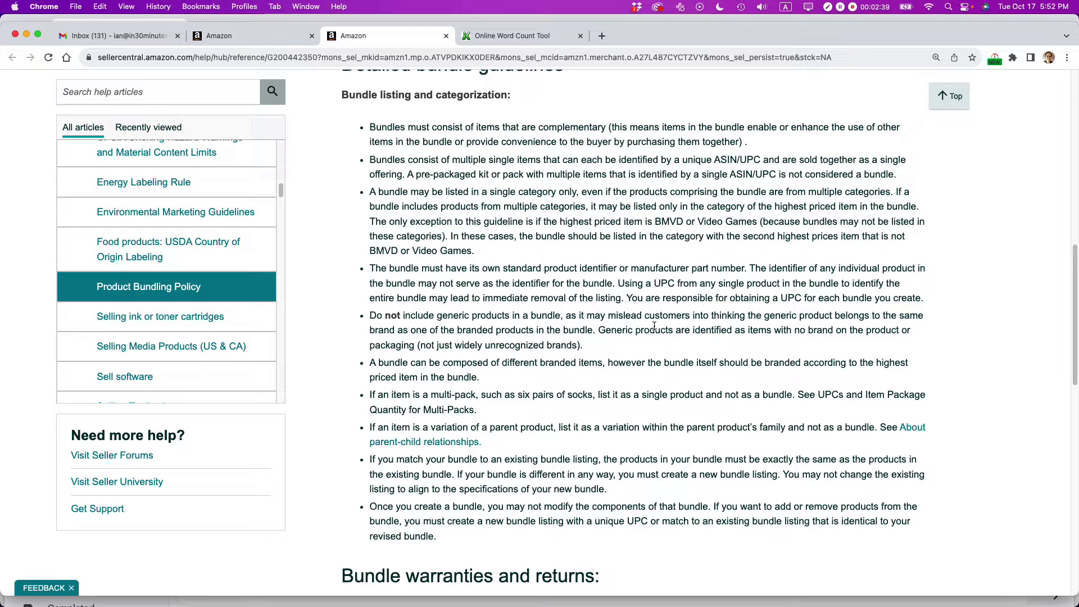
{"action": "scroll", "coordinate": [654, 326], "scroll_direction": "down", "scroll_amount": 5}
{"action": "scroll", "coordinate": [653, 327], "scroll_direction": "down", "scroll_amount": 3}
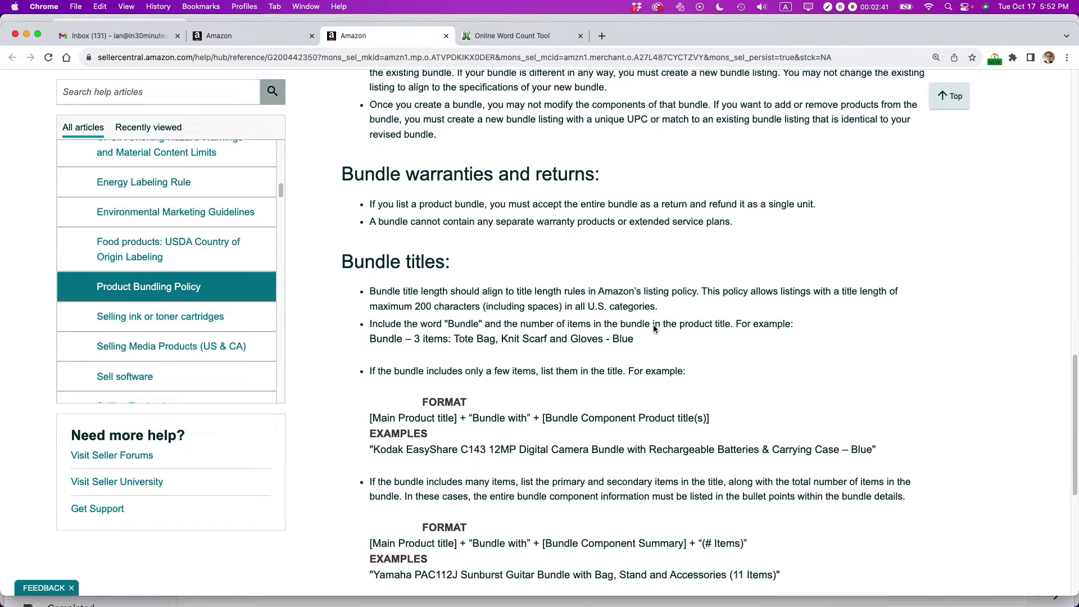
{"action": "scroll", "coordinate": [654, 325], "scroll_direction": "down", "scroll_amount": 3}
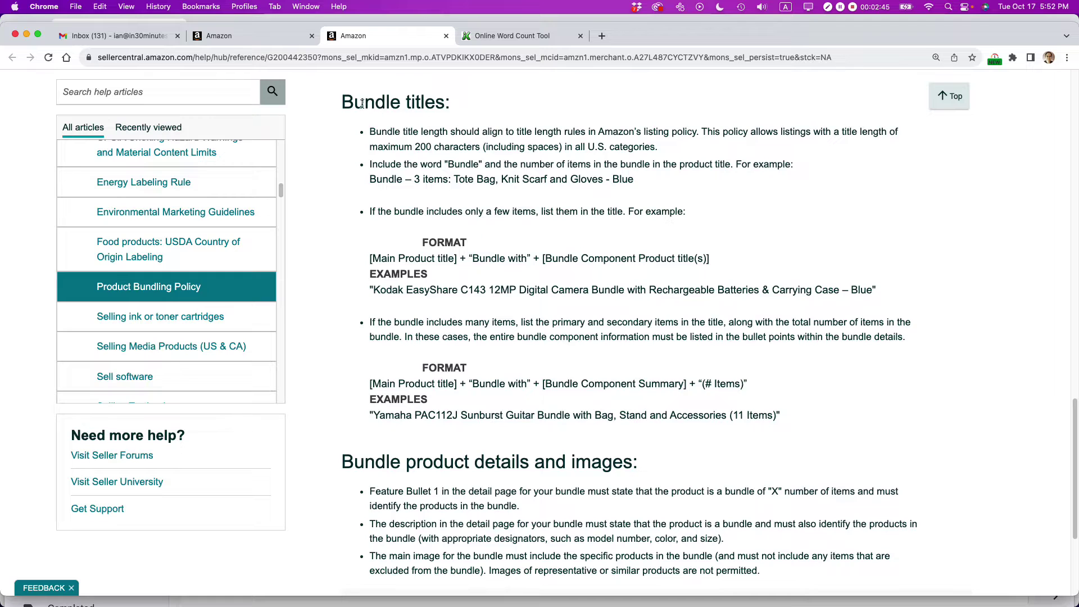
{"action": "left_click_drag", "start_coordinate": [337, 106], "coordinate": [456, 106]}
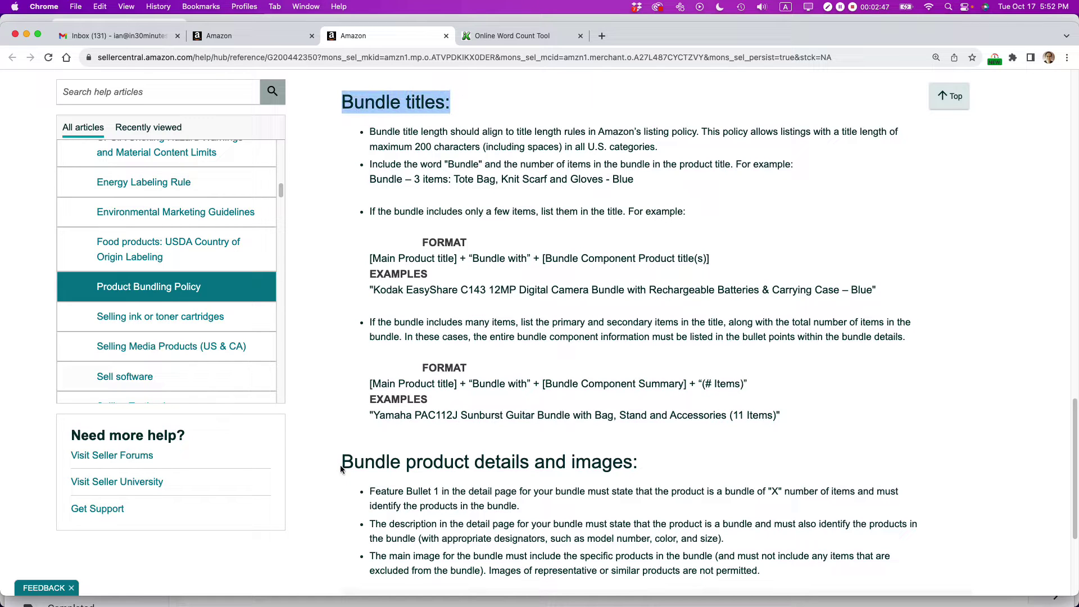
{"action": "left_click_drag", "start_coordinate": [342, 464], "coordinate": [643, 467]}
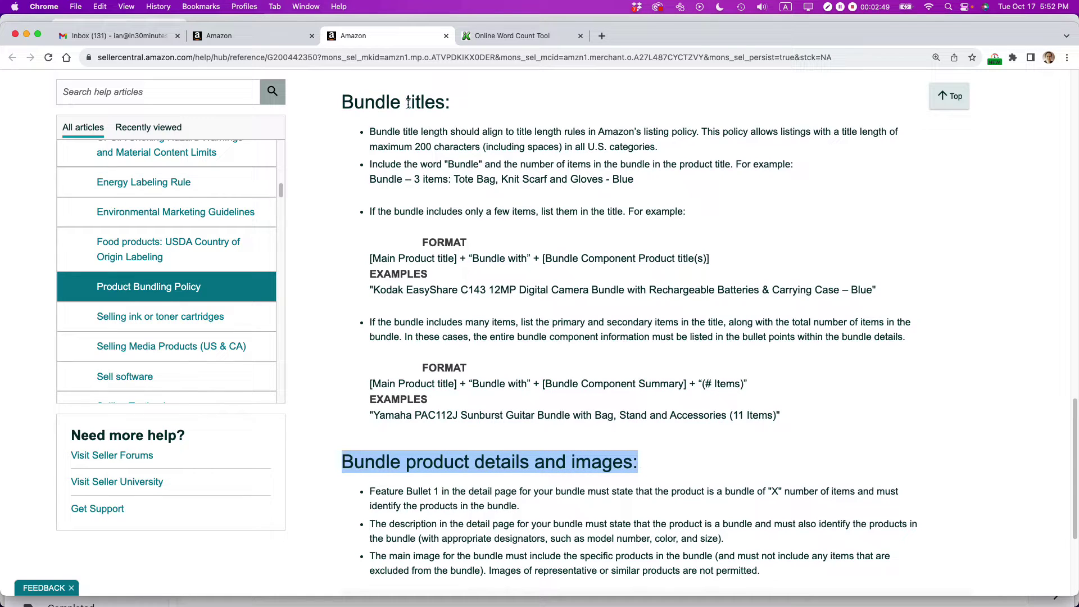
{"action": "left_click_drag", "start_coordinate": [342, 101], "coordinate": [438, 103]}
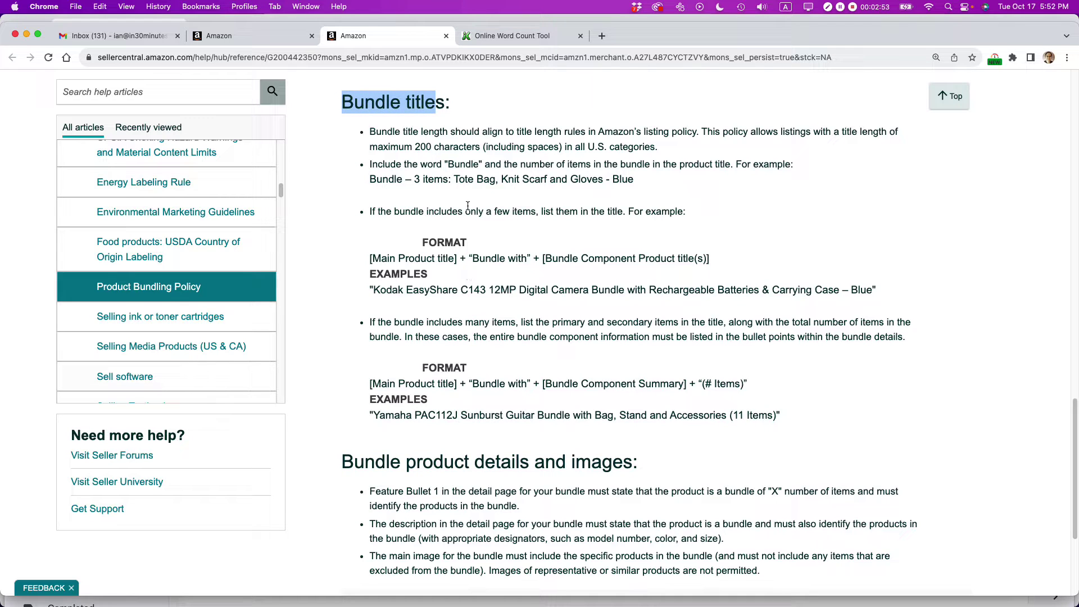
{"action": "left_click_drag", "start_coordinate": [456, 107], "coordinate": [360, 102]}
{"action": "left_click_drag", "start_coordinate": [373, 290], "coordinate": [798, 288]}
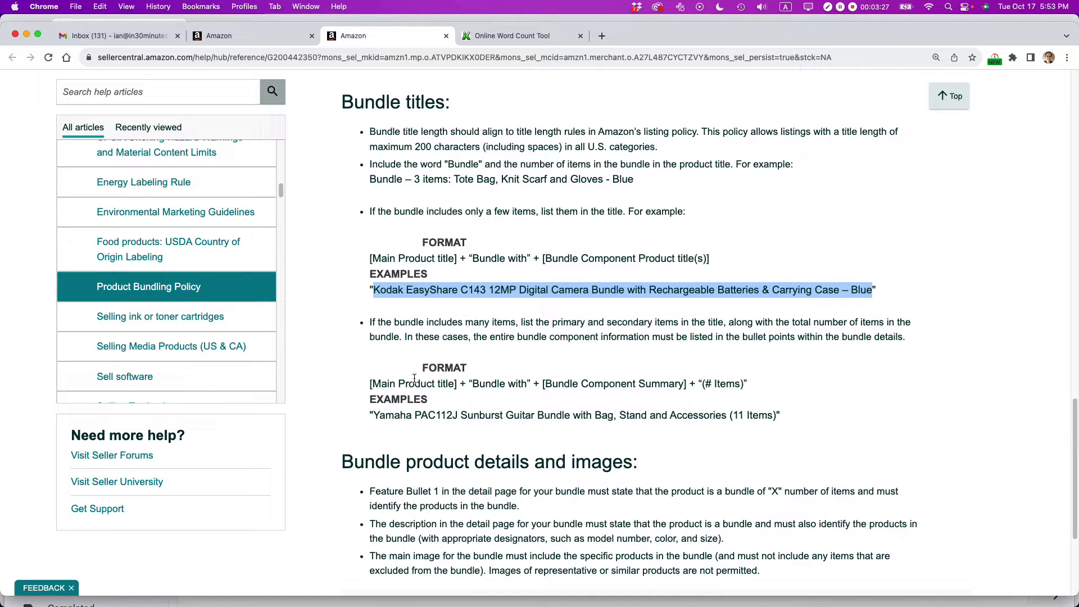
{"action": "left_click_drag", "start_coordinate": [371, 383], "coordinate": [775, 392]}
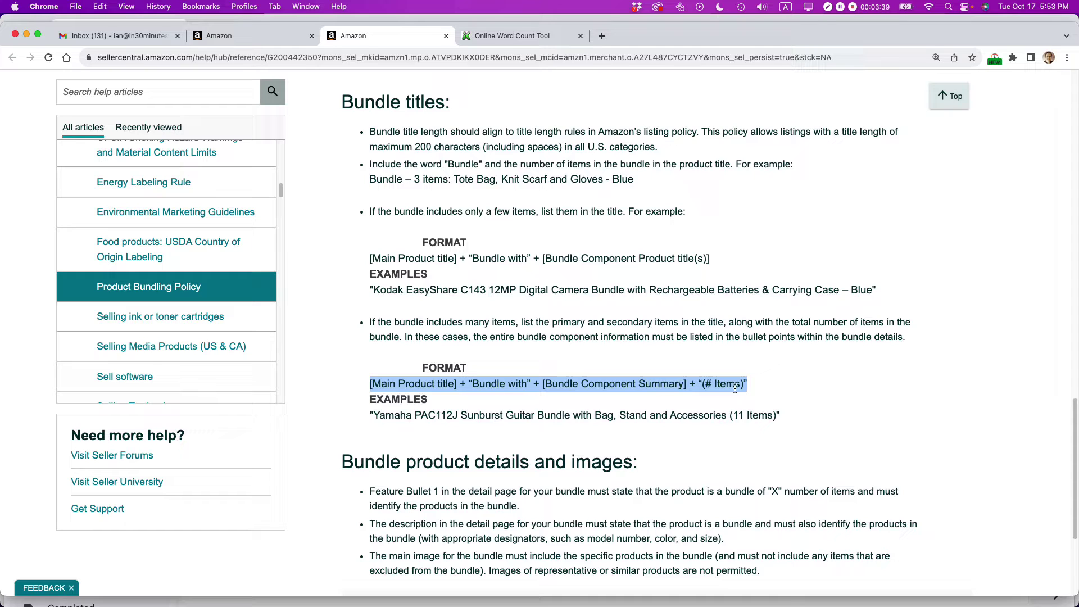
Step: Highlight 'Bundle with' in the title format and the Yamaha example bundle title
{"action": "left_click", "coordinate": [677, 399]}
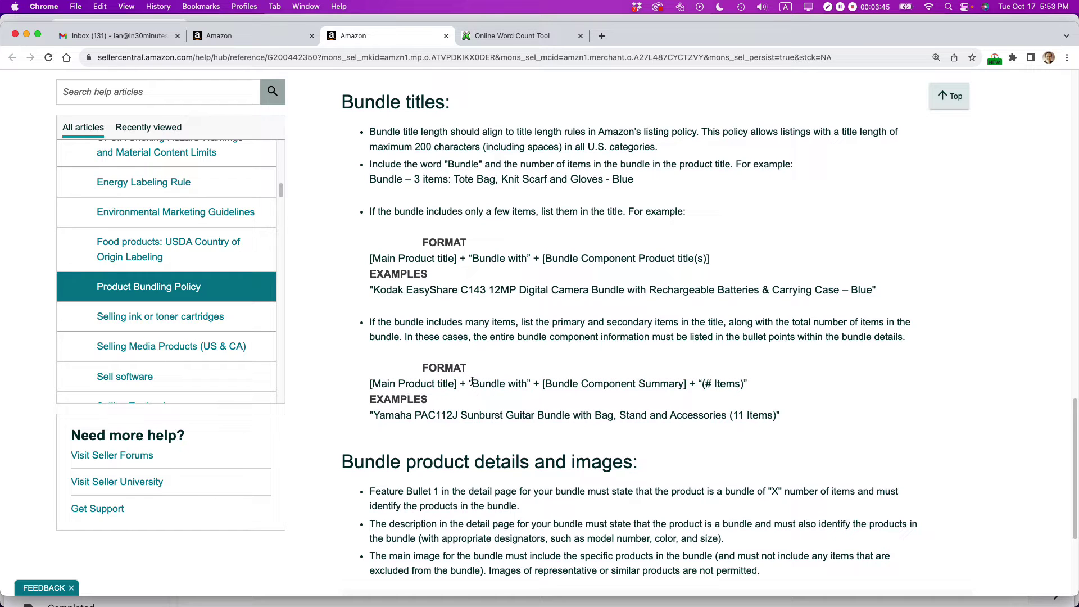
{"action": "left_click_drag", "start_coordinate": [472, 383], "coordinate": [525, 382]}
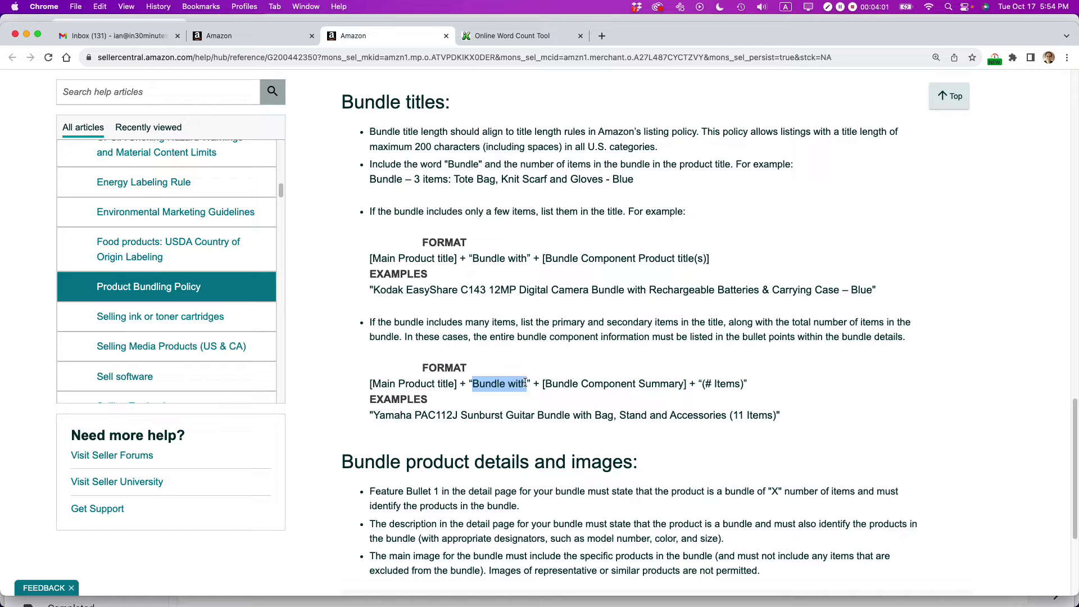
{"action": "left_click_drag", "start_coordinate": [525, 383], "coordinate": [529, 384]}
{"action": "scroll", "coordinate": [449, 365], "scroll_direction": "down", "scroll_amount": 1}
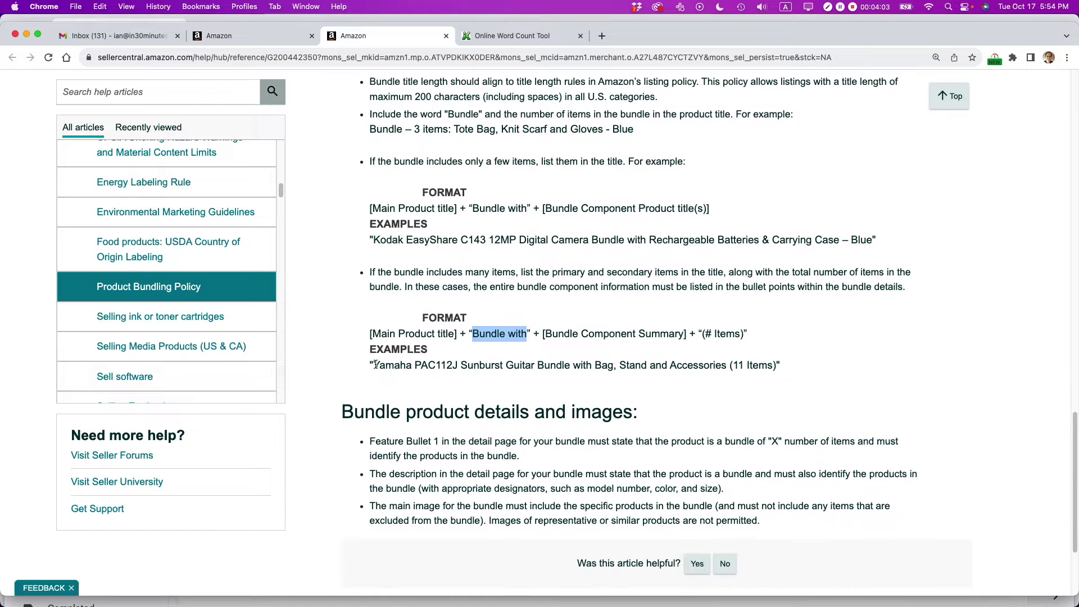
{"action": "left_click_drag", "start_coordinate": [376, 365], "coordinate": [729, 366]}
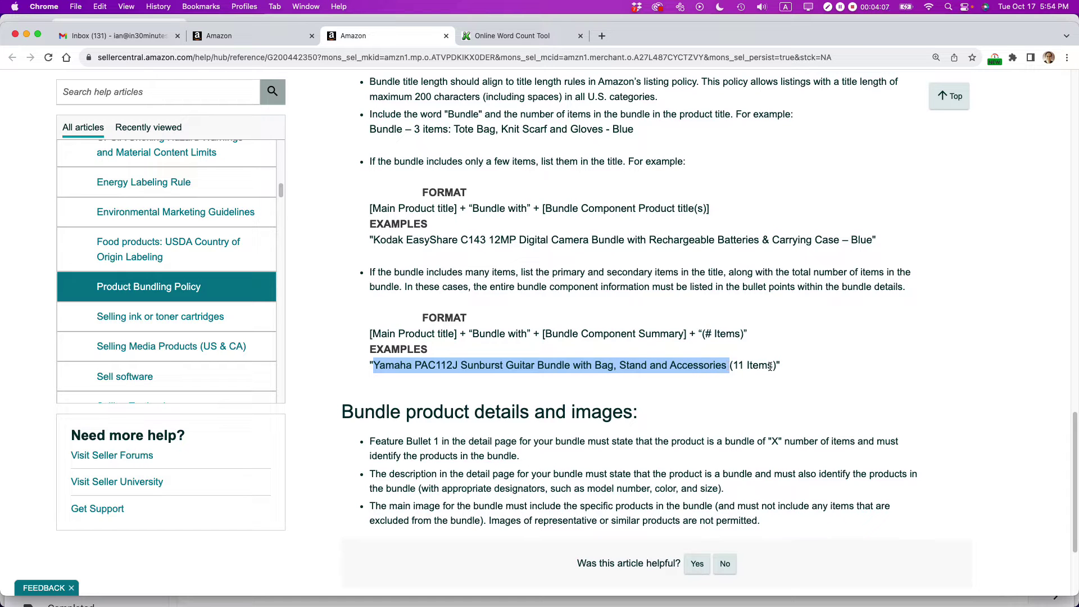
Step: Note the 200-character title limit and select the full Yamaha example title
{"action": "scroll", "coordinate": [732, 364], "scroll_direction": "up", "scroll_amount": 3}
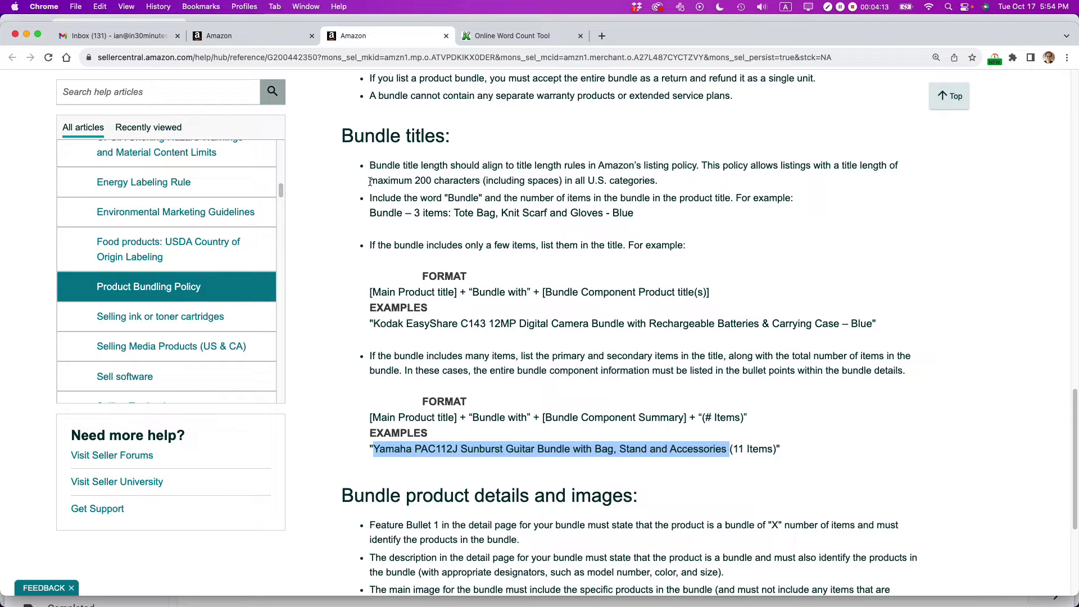
{"action": "left_click_drag", "start_coordinate": [370, 181], "coordinate": [479, 184]}
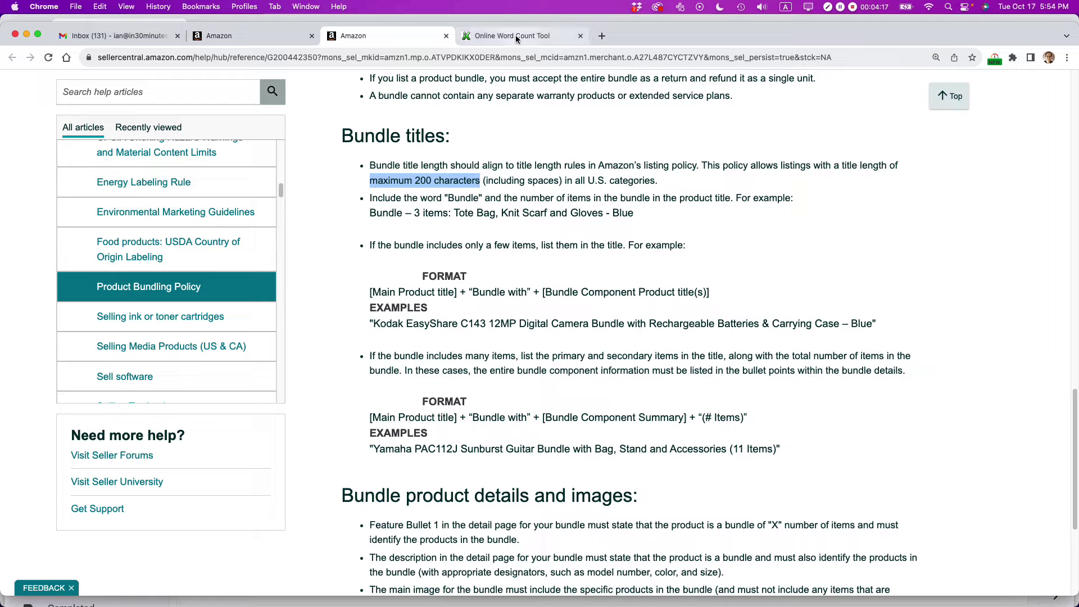
{"action": "left_click", "coordinate": [396, 432]}
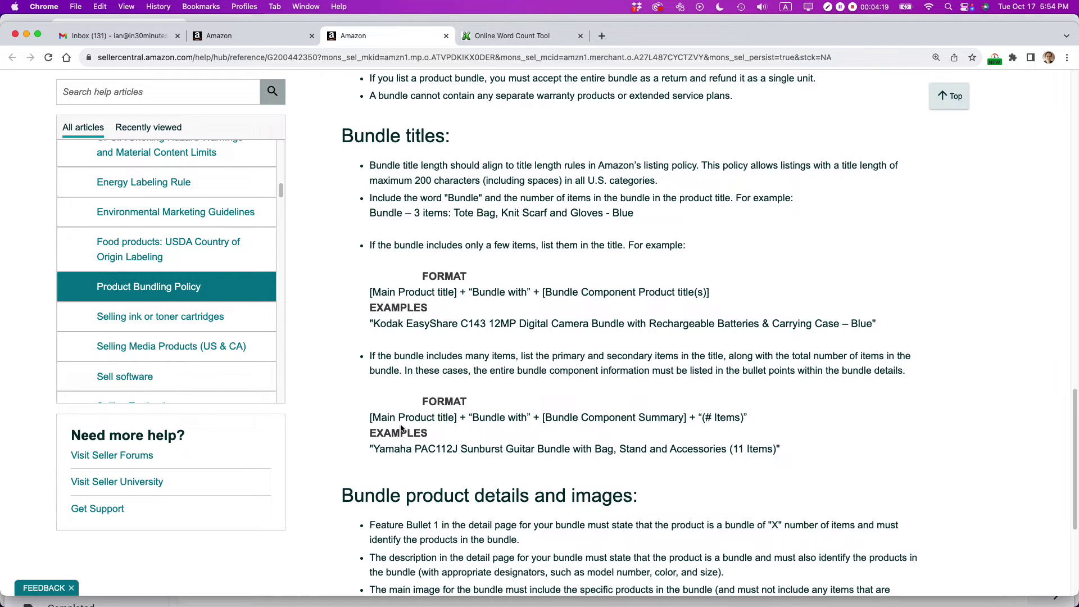
{"action": "left_click_drag", "start_coordinate": [376, 450], "coordinate": [776, 449]}
{"action": "key", "text": "super+c"}
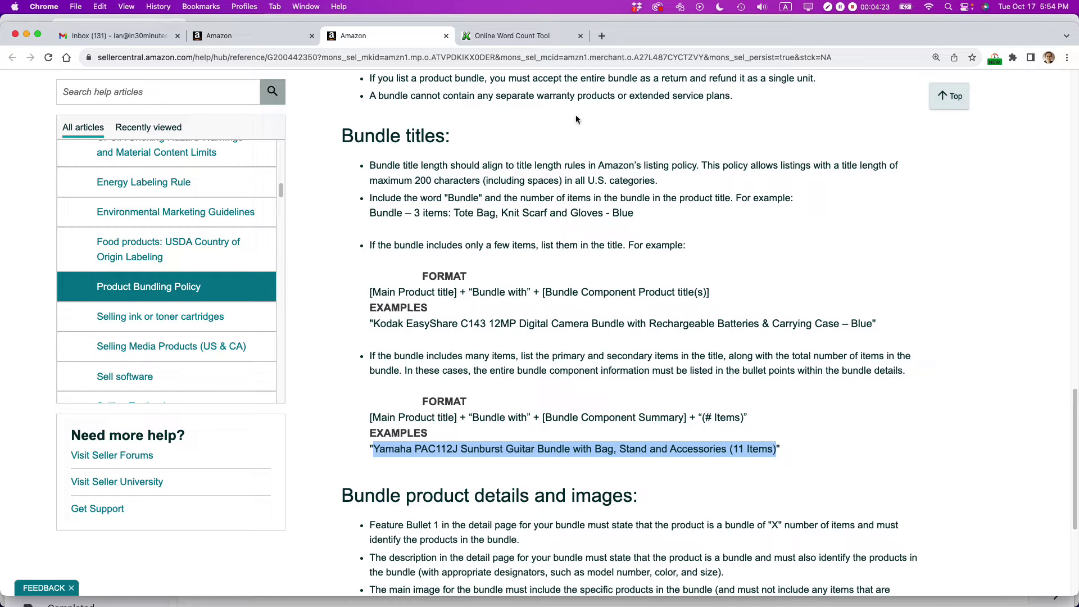
{"action": "left_click", "coordinate": [503, 37]}
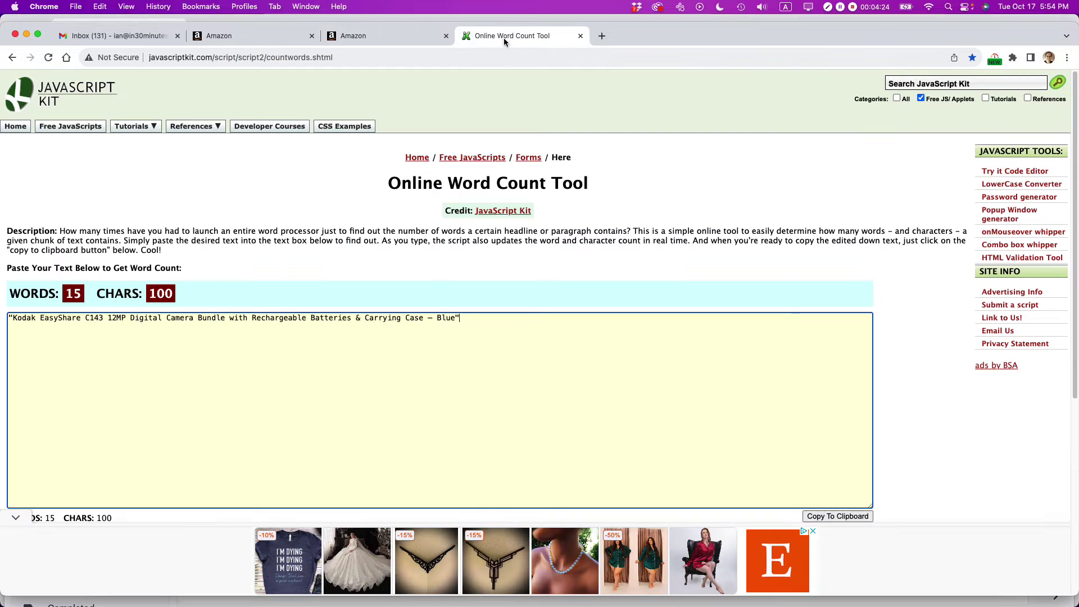
Step: Replace the Kodak example in the word counter with the Yamaha example title
{"action": "triple_click", "coordinate": [328, 318]}
{"action": "key", "text": "super+v"}
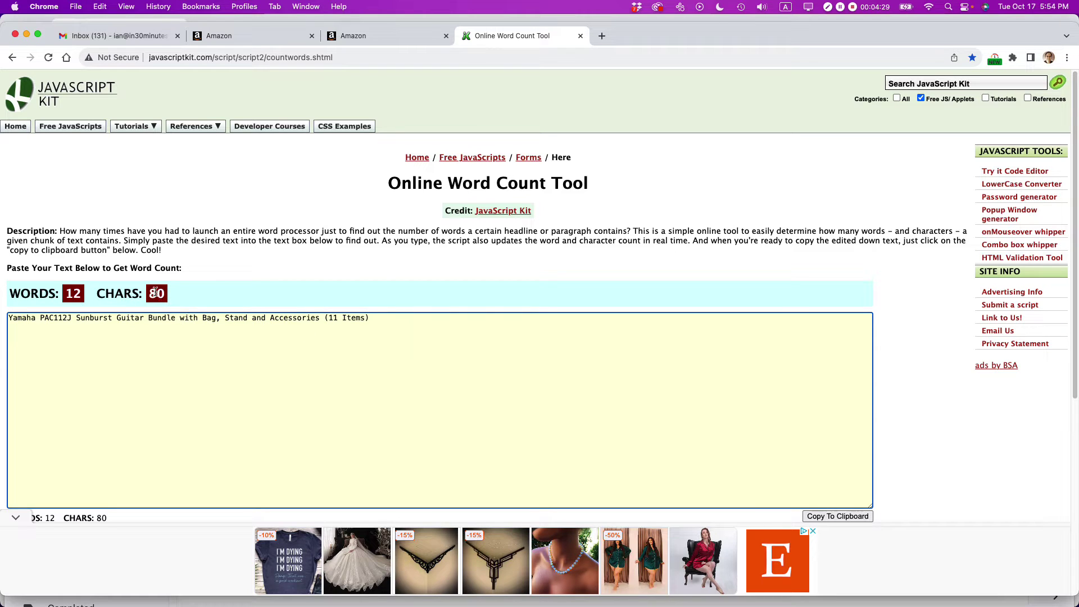
{"action": "key", "text": "super+Tab"}
{"action": "key", "text": "super+Tab"}
{"action": "key", "text": "super+Tab"}
{"action": "key", "text": "super+Tab"}
{"action": "key", "text": "super+Tab"}
{"action": "key", "text": "super+Tab"}
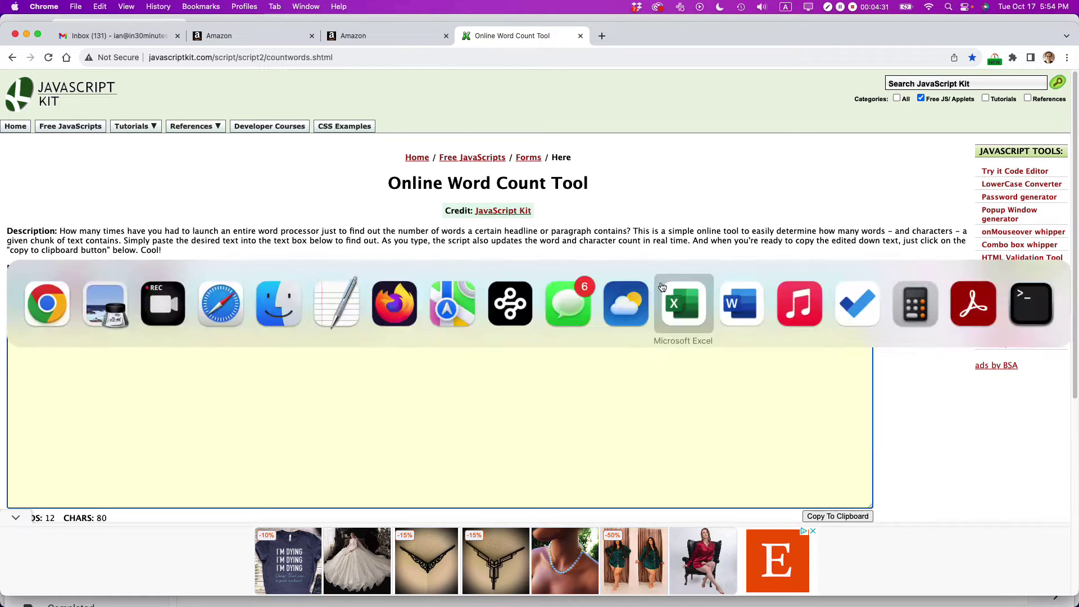
{"action": "key", "text": "super+Tab"}
{"action": "key", "text": "super+Tab"}
{"action": "key", "text": "super+Tab"}
{"action": "key", "text": "super+Tab"}
{"action": "key", "text": "super+Tab"}
{"action": "key", "text": "super+Tab"}
{"action": "key", "text": "super+Tab"}
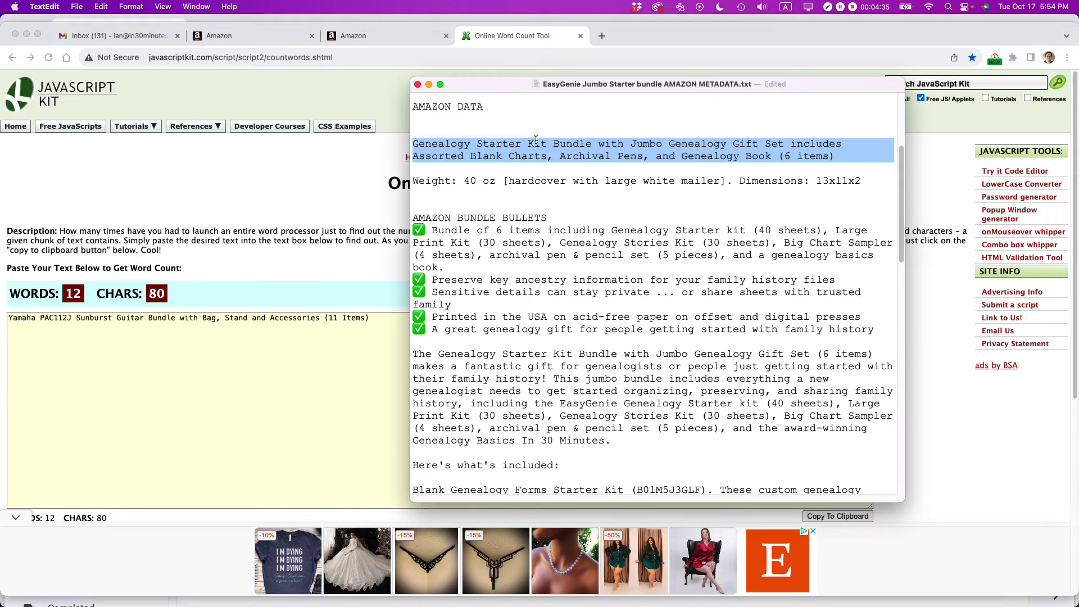
Step: Copy the Genealogy bundle title from TextEdit and count it: 20 words, 135 characters
{"action": "key", "text": "super+c"}
{"action": "left_click", "coordinate": [302, 316]}
{"action": "triple_click", "coordinate": [302, 317]}
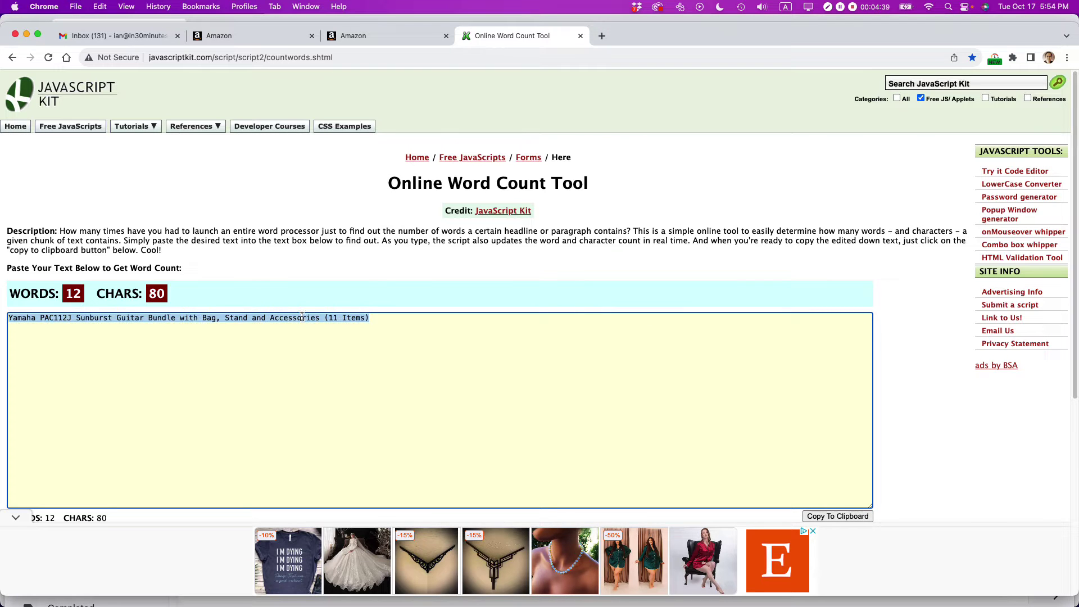
{"action": "key", "text": "super+v"}
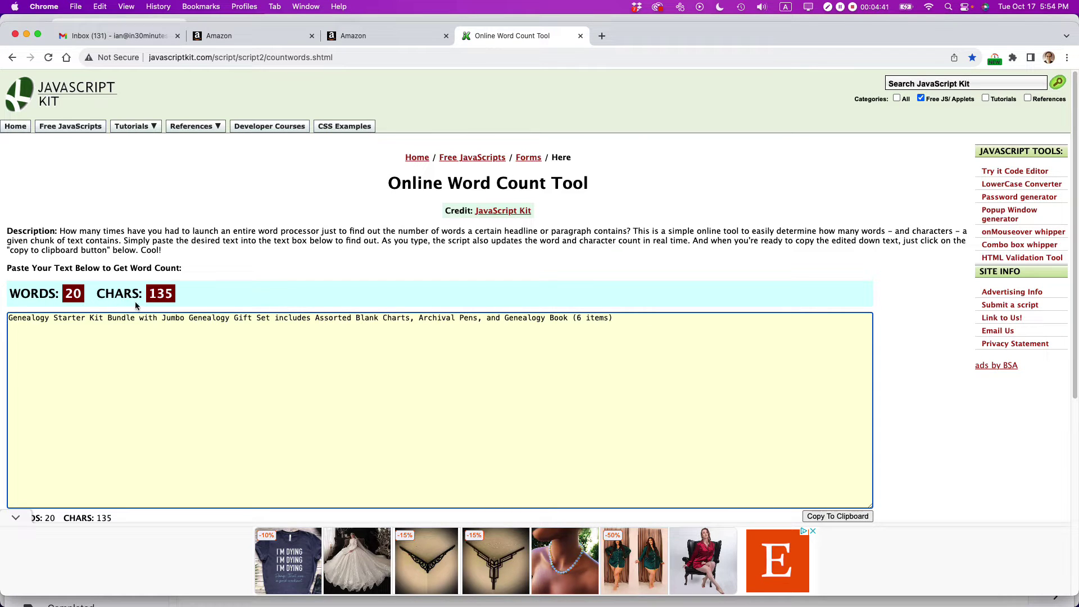
{"action": "left_click", "coordinate": [397, 35]}
Step: Highlight the 'Bundle product details and images' heading and the Feature Bullet 1 item-count rule
{"action": "left_click", "coordinate": [592, 350]}
{"action": "scroll", "coordinate": [592, 350], "scroll_direction": "down", "scroll_amount": 5}
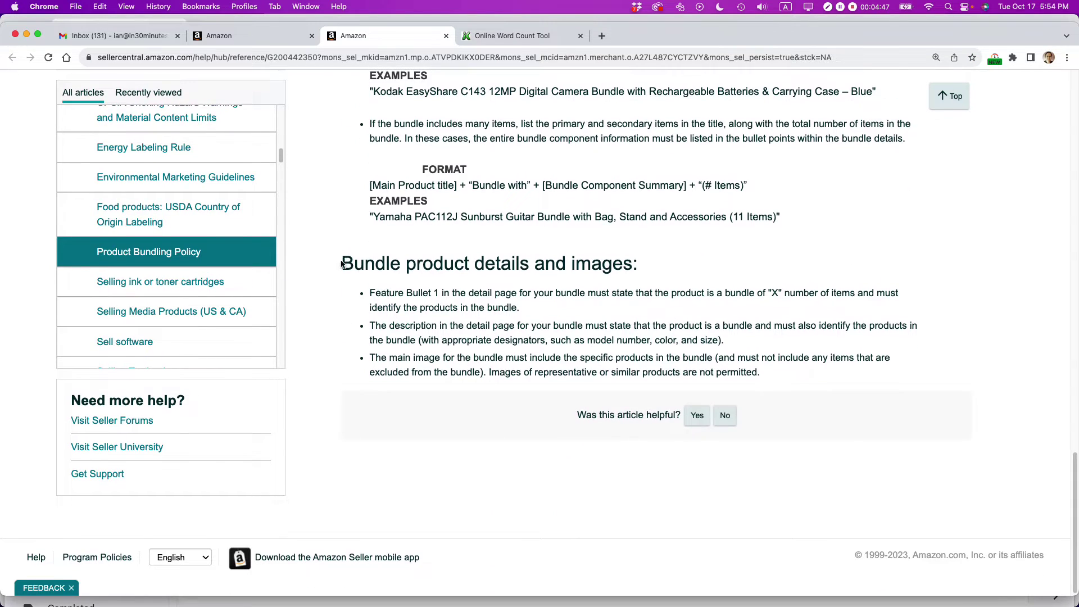
{"action": "left_click_drag", "start_coordinate": [345, 261], "coordinate": [641, 270]}
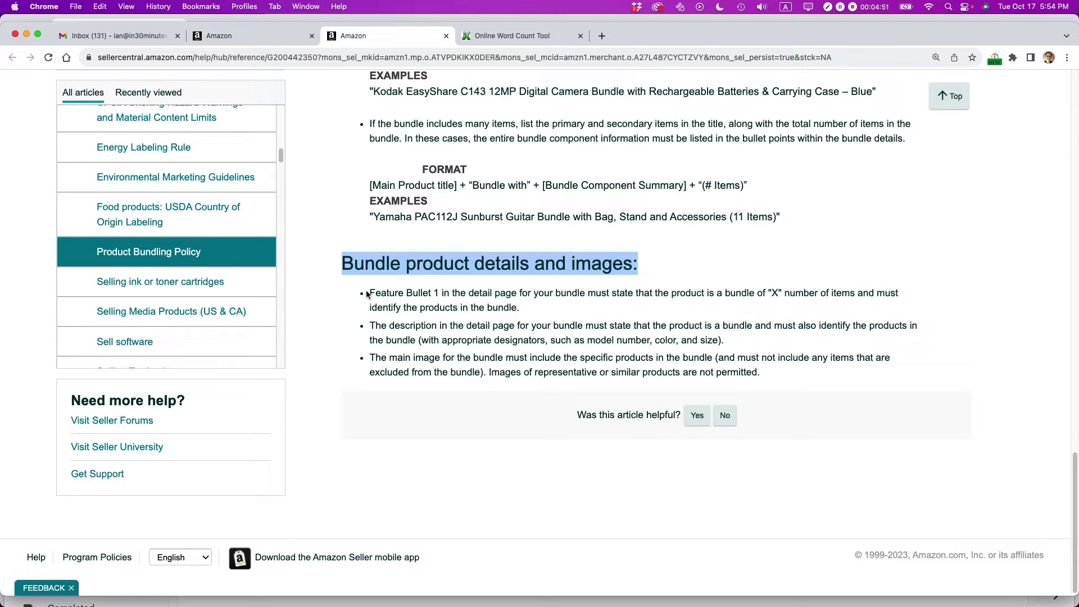
{"action": "left_click_drag", "start_coordinate": [370, 294], "coordinate": [521, 308]}
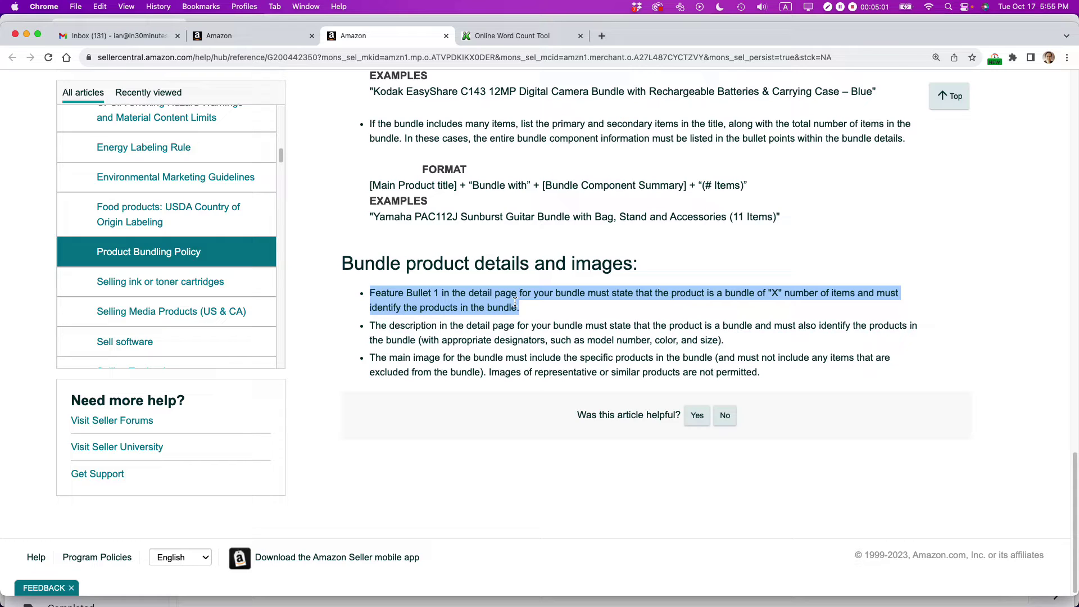
{"action": "key", "text": "super+Tab"}
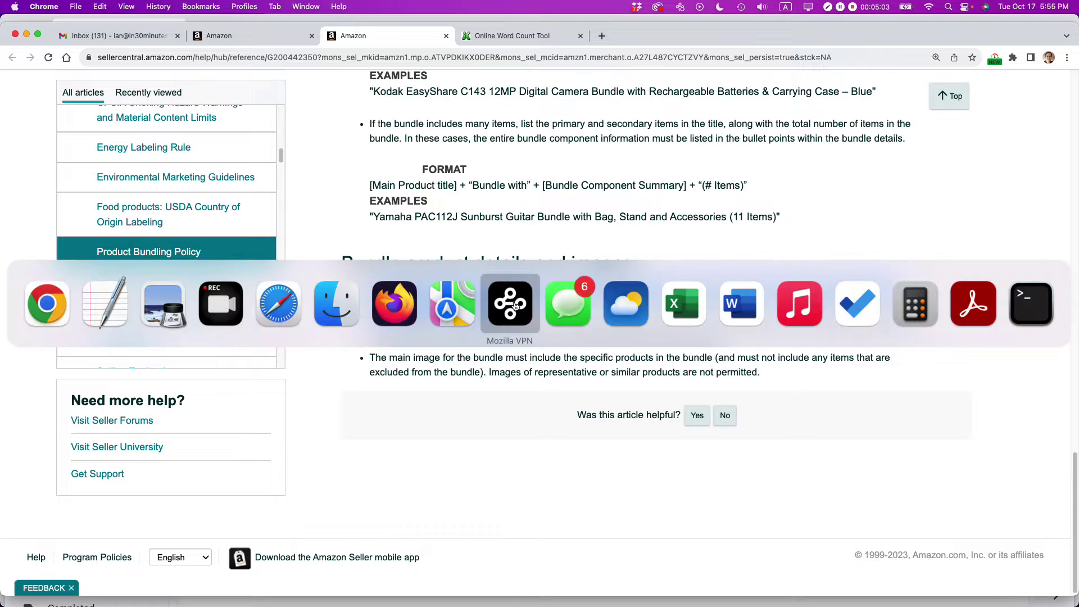
{"action": "key", "text": "super+Tab"}
{"action": "key", "text": "super+Tab"}
{"action": "key", "text": "super+Tab"}
{"action": "key", "text": "super+Tab"}
{"action": "key", "text": "super+Tab"}
{"action": "key", "text": "super+Tab"}
{"action": "key", "text": "super+Tab"}
{"action": "key", "text": "super+Tab"}
{"action": "key", "text": "super+Tab"}
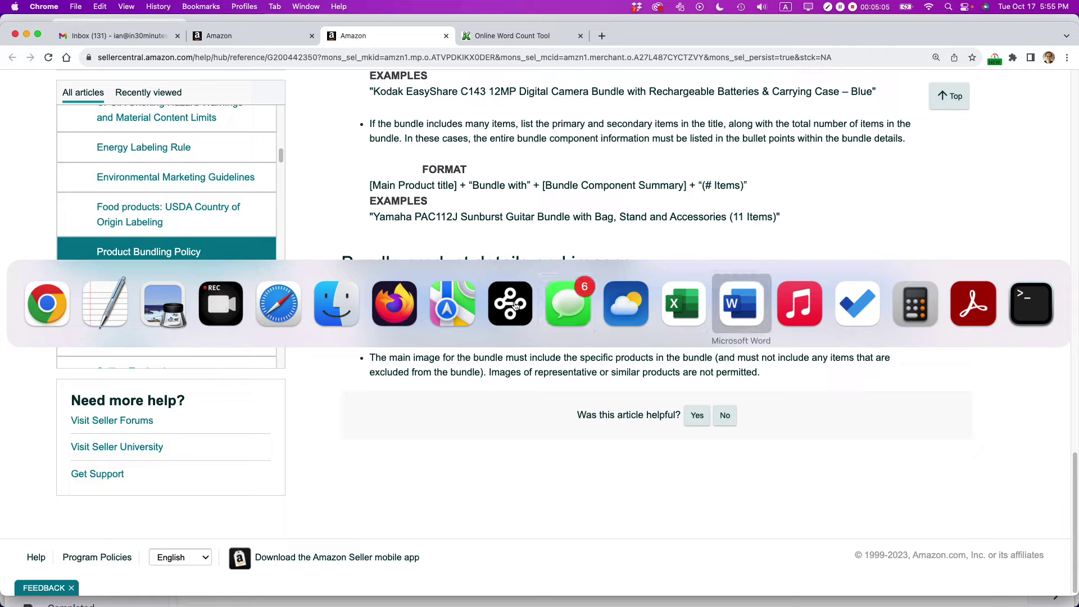
Step: Select the first bundle bullet in TextEdit, confirming it names all 6 included items
{"action": "key", "text": "super+Tab"}
{"action": "key", "text": "super+Tab"}
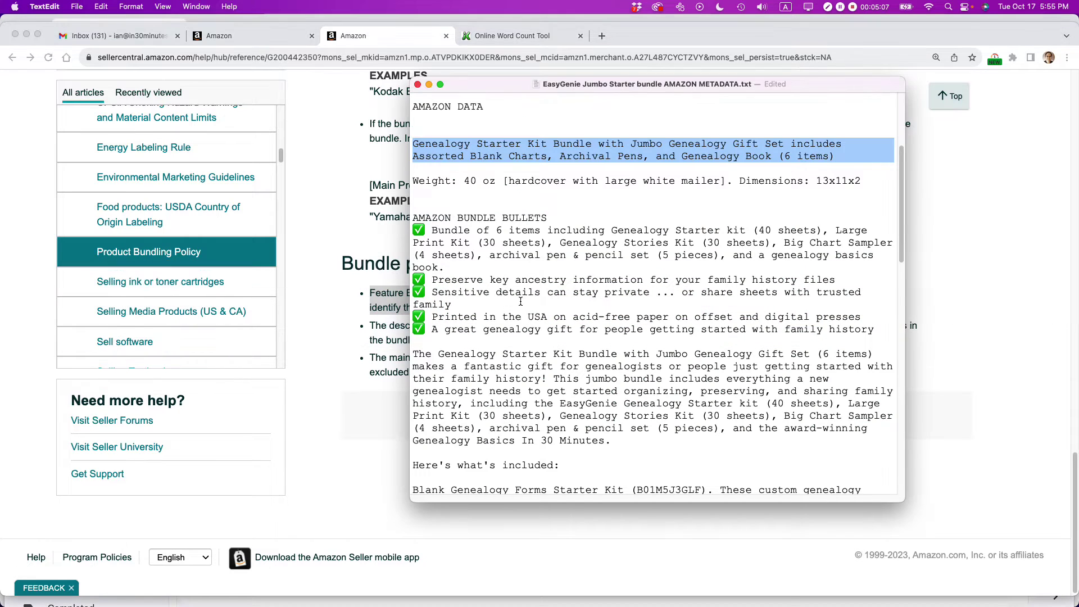
{"action": "triple_click", "coordinate": [555, 238]}
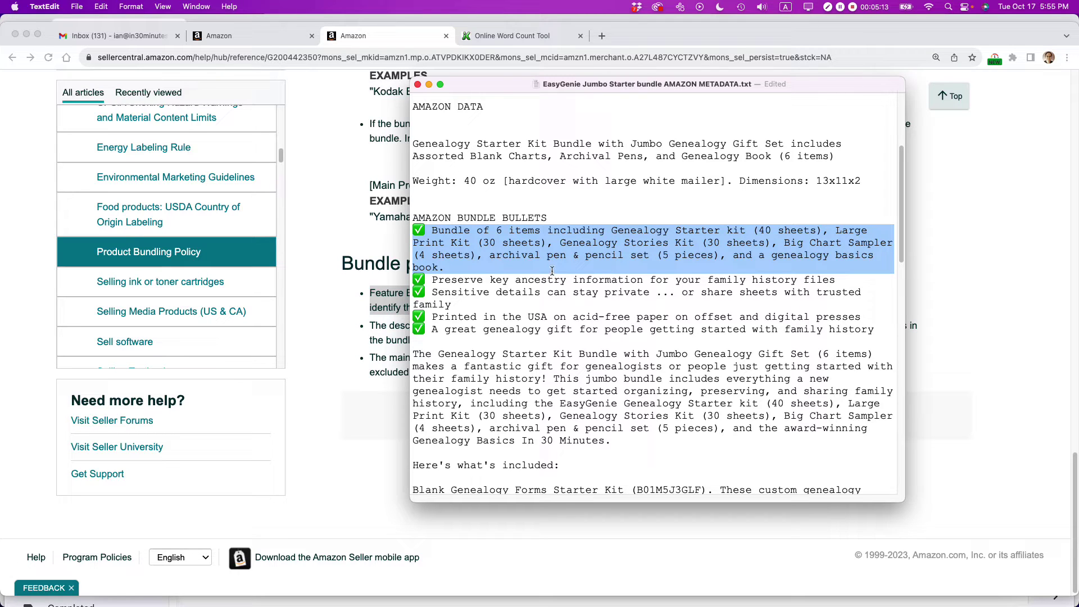
{"action": "left_click", "coordinate": [333, 335]}
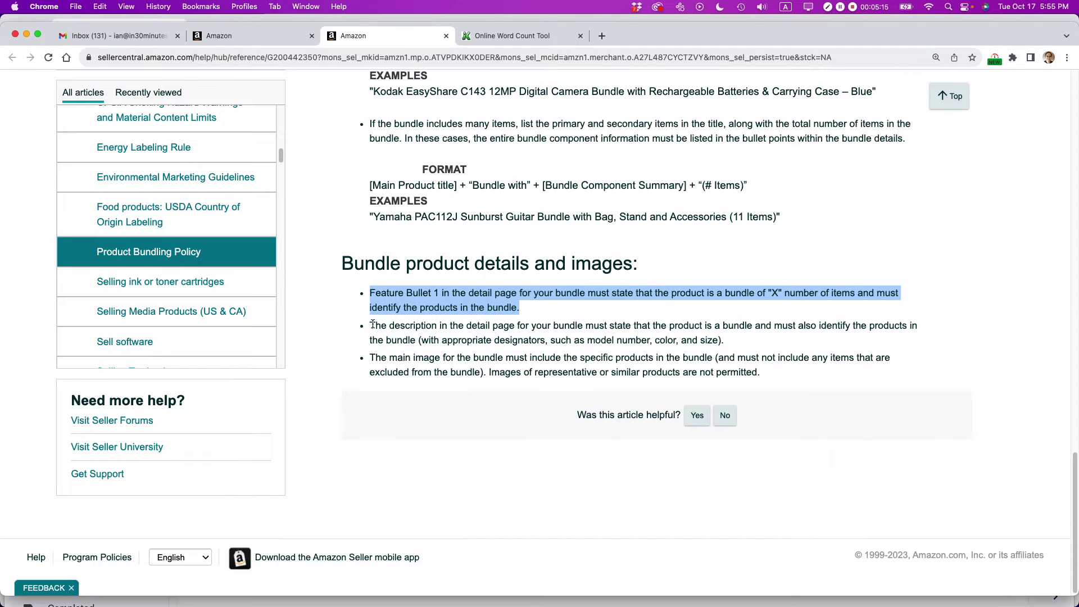
Step: Highlight the bundle description and main-image rules, then show the 1500x1500 genealogy bundle image
{"action": "left_click_drag", "start_coordinate": [372, 324], "coordinate": [753, 331]}
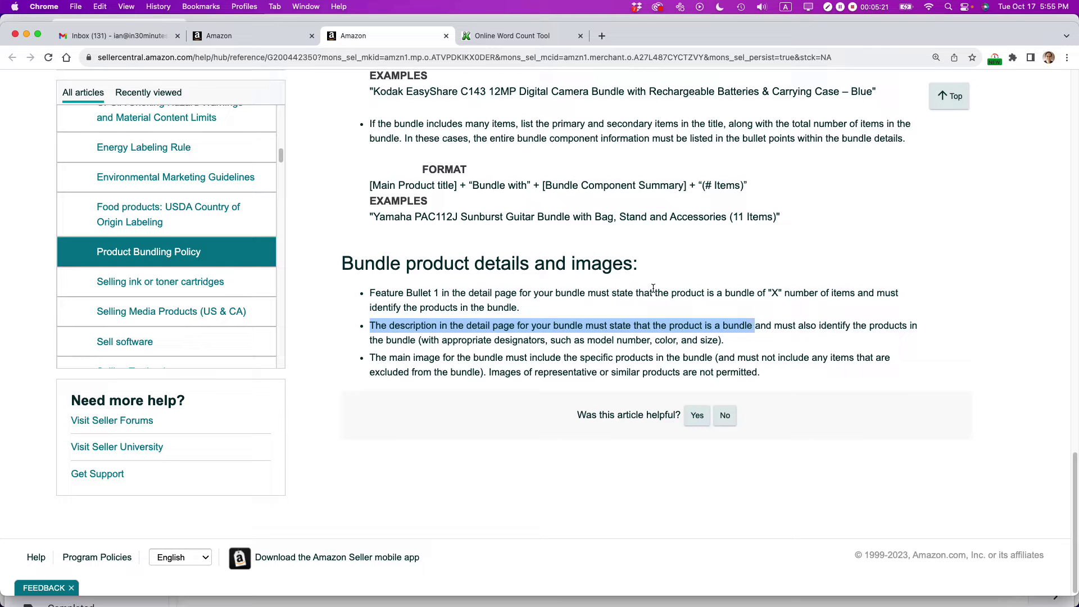
{"action": "triple_click", "coordinate": [524, 360]}
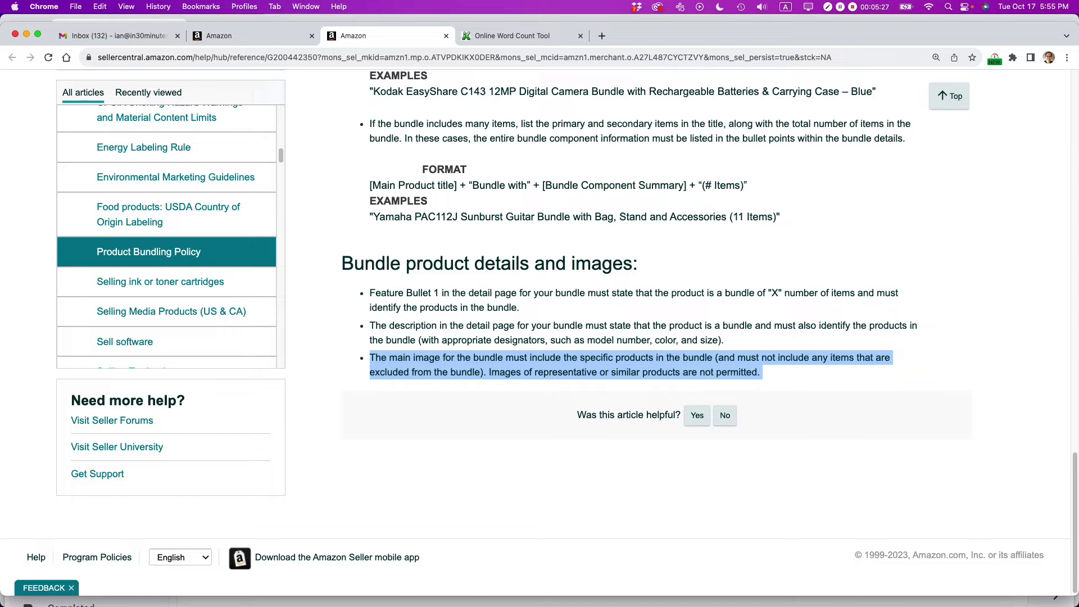
{"action": "left_click_drag", "start_coordinate": [1078, 45], "coordinate": [603, 29]}
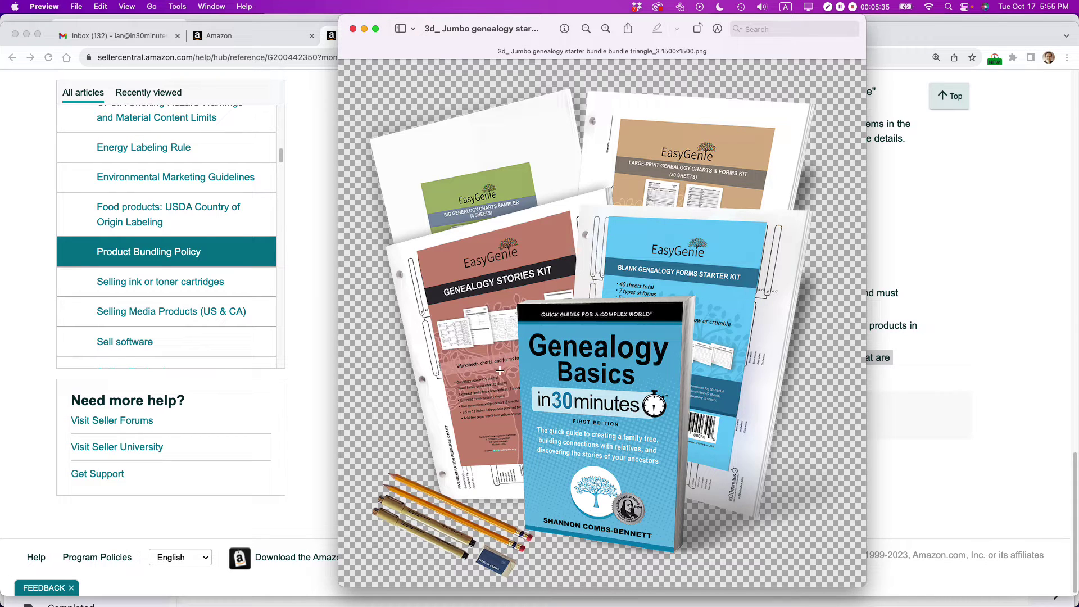
Step: Leave the Preview bundle image and return to the top of the Product Bundling Policy page
{"action": "left_click", "coordinate": [998, 250]}
{"action": "scroll", "coordinate": [948, 247], "scroll_direction": "up", "scroll_amount": 20}
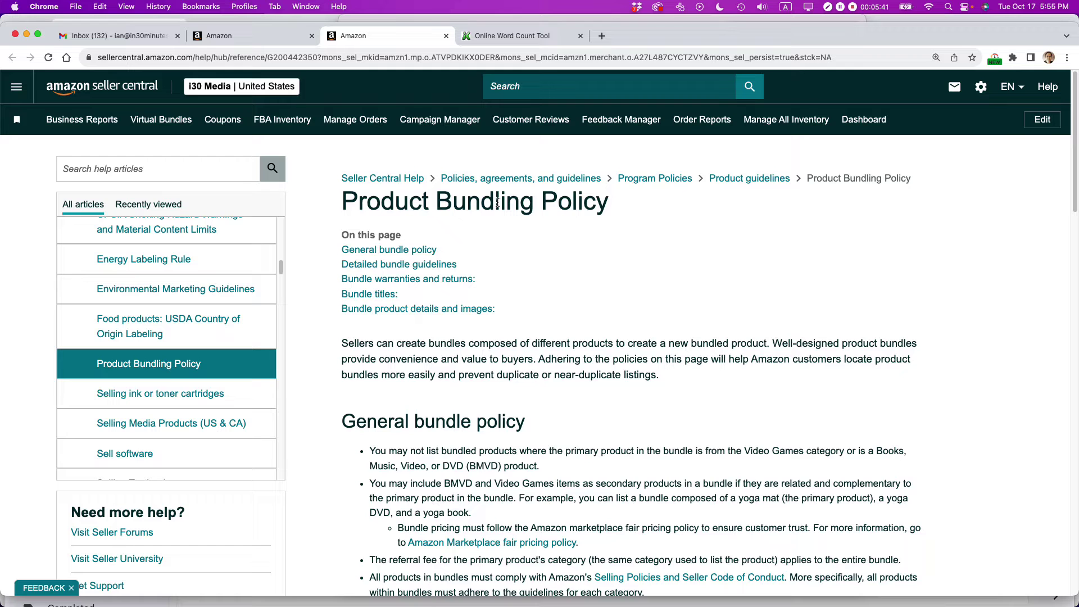
Step: Go to Catalog > Add Products and choose 'I'm adding a product not sold on Amazon'
{"action": "left_click", "coordinate": [15, 86]}
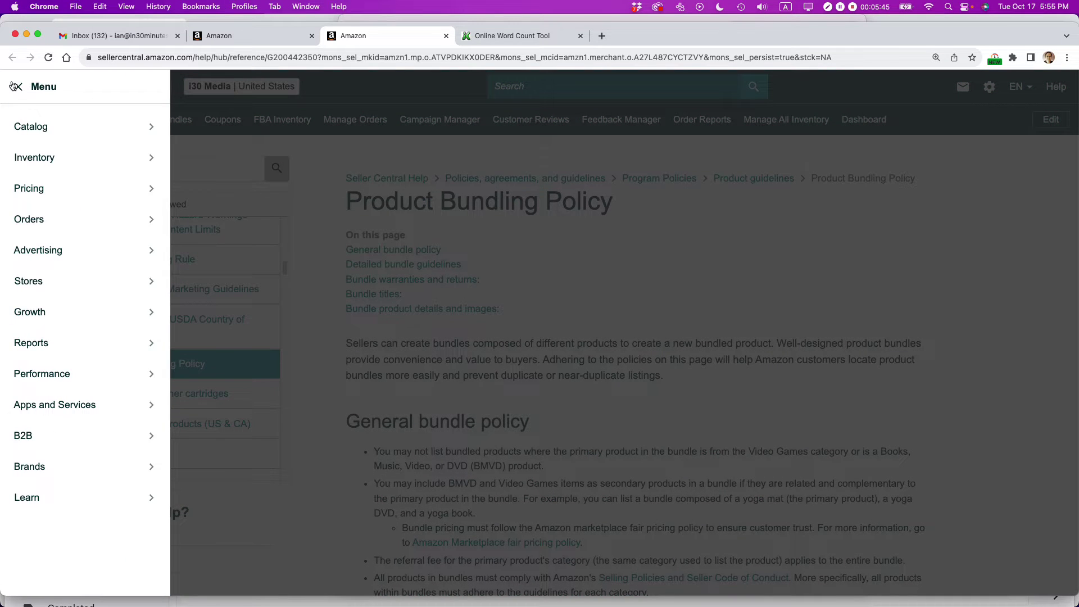
{"action": "mouse_move", "coordinate": [29, 127]}
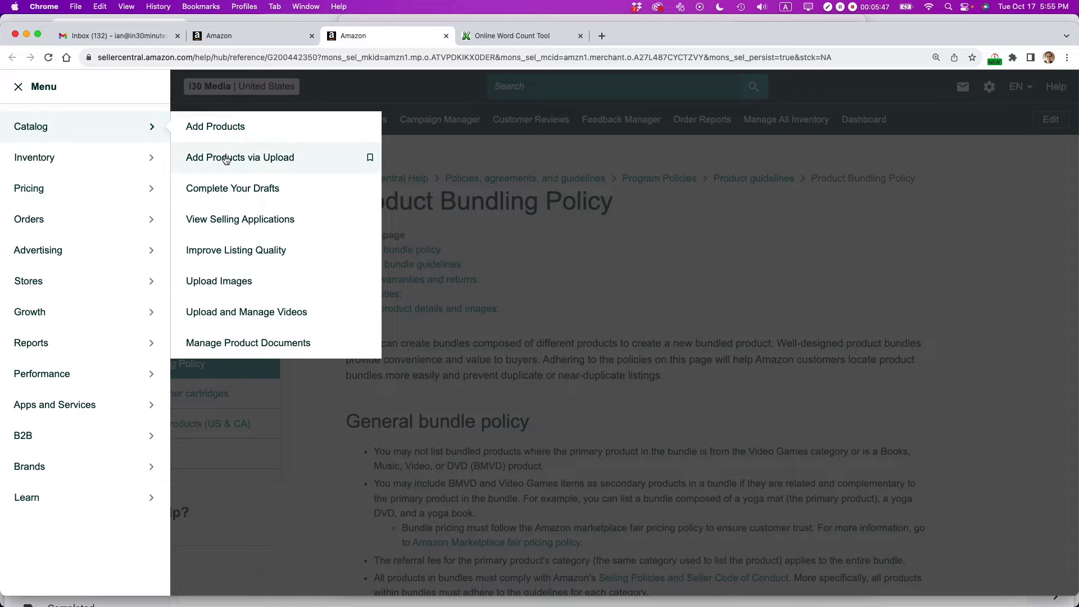
{"action": "left_click", "coordinate": [222, 126]}
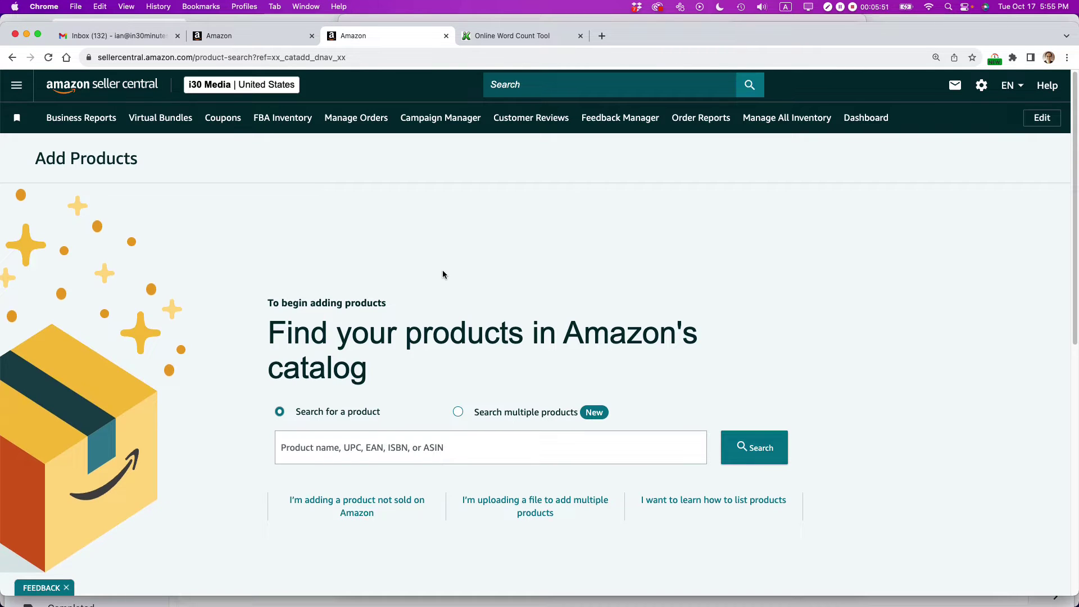
{"action": "scroll", "coordinate": [443, 271], "scroll_direction": "down", "scroll_amount": 5}
{"action": "scroll", "coordinate": [438, 267], "scroll_direction": "up", "scroll_amount": 1}
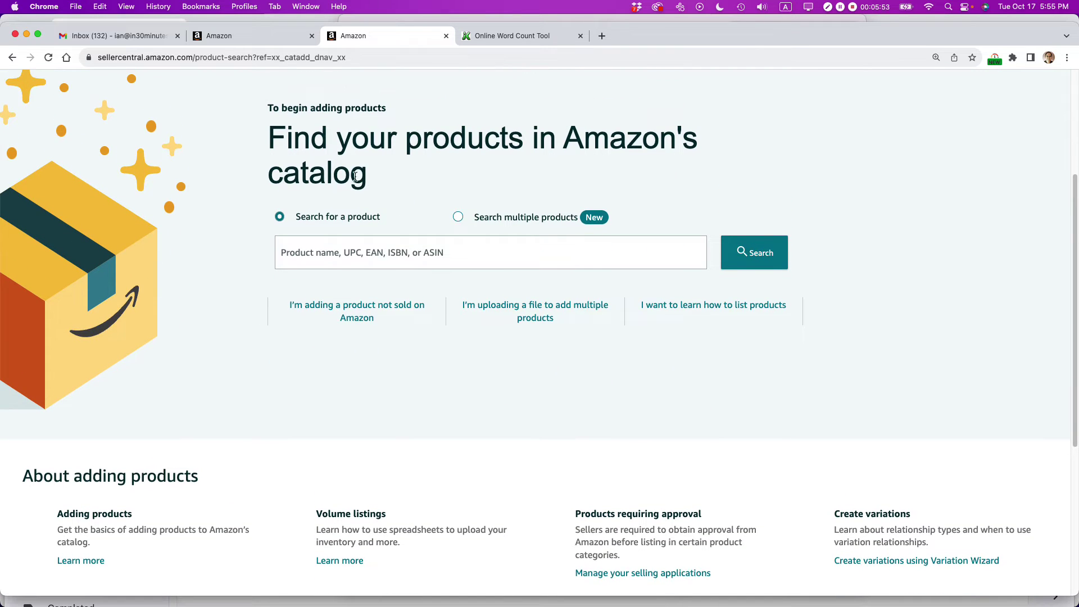
{"action": "mouse_move", "coordinate": [373, 181]}
{"action": "left_mouse_down"}
{"action": "mouse_move", "coordinate": [264, 143]}
{"action": "mouse_move", "coordinate": [379, 187]}
{"action": "left_mouse_up"}
{"action": "left_click", "coordinate": [263, 142]}
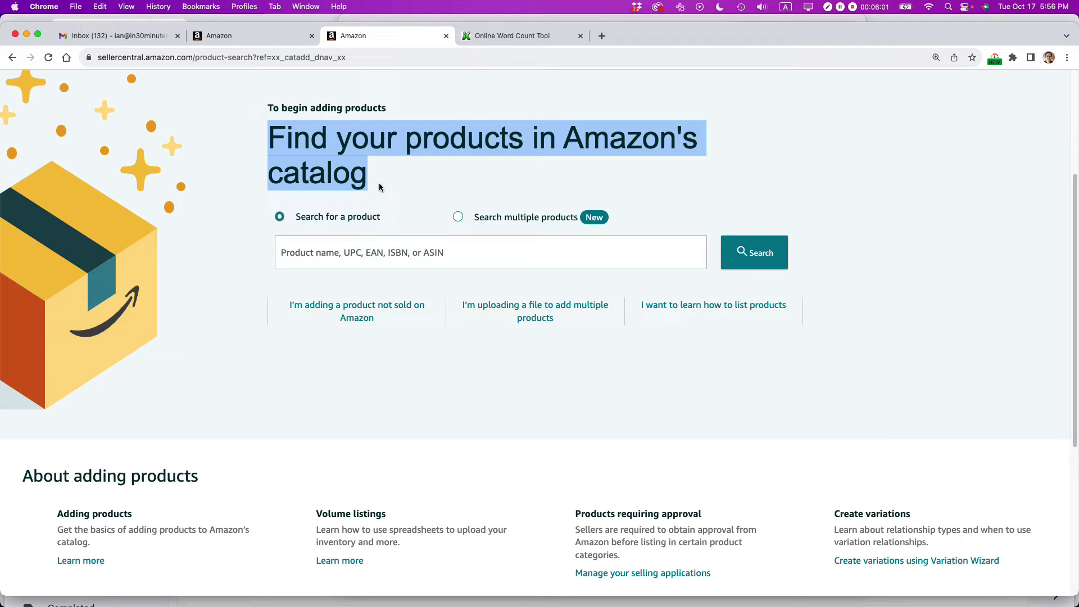
{"action": "left_click", "coordinate": [365, 264]}
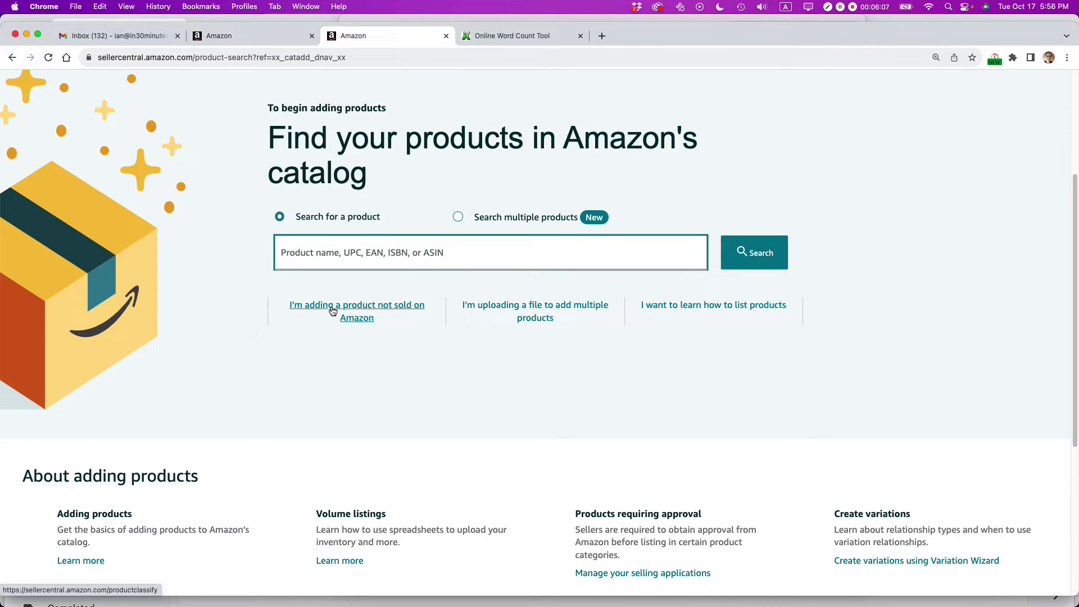
{"action": "left_click", "coordinate": [377, 311]}
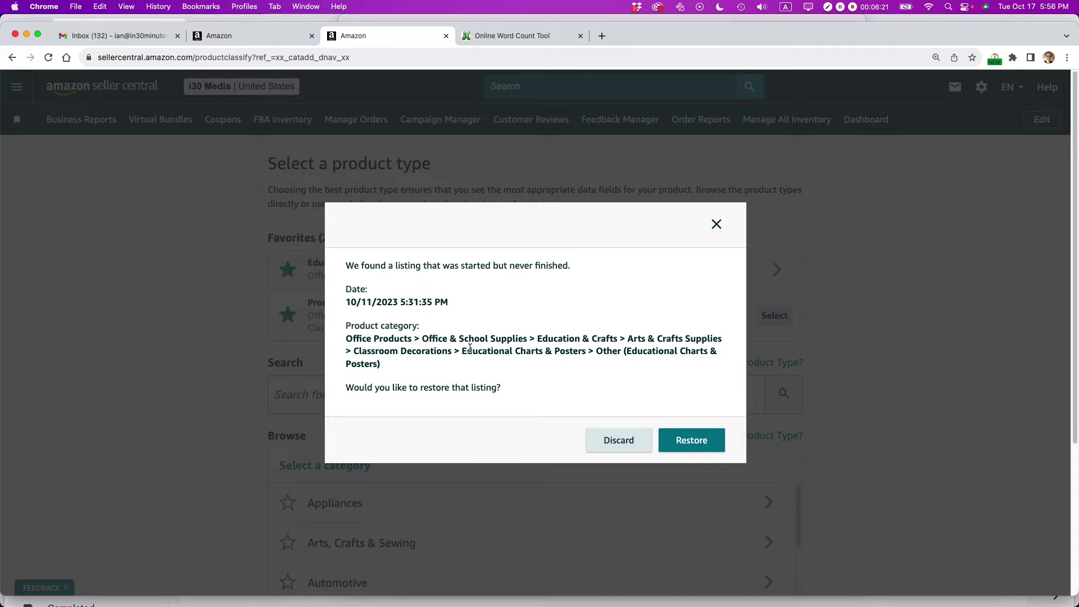
Step: Discard the unfinished Educational Charts & Posters listing and select the WALL ART product type
{"action": "left_click", "coordinate": [617, 437]}
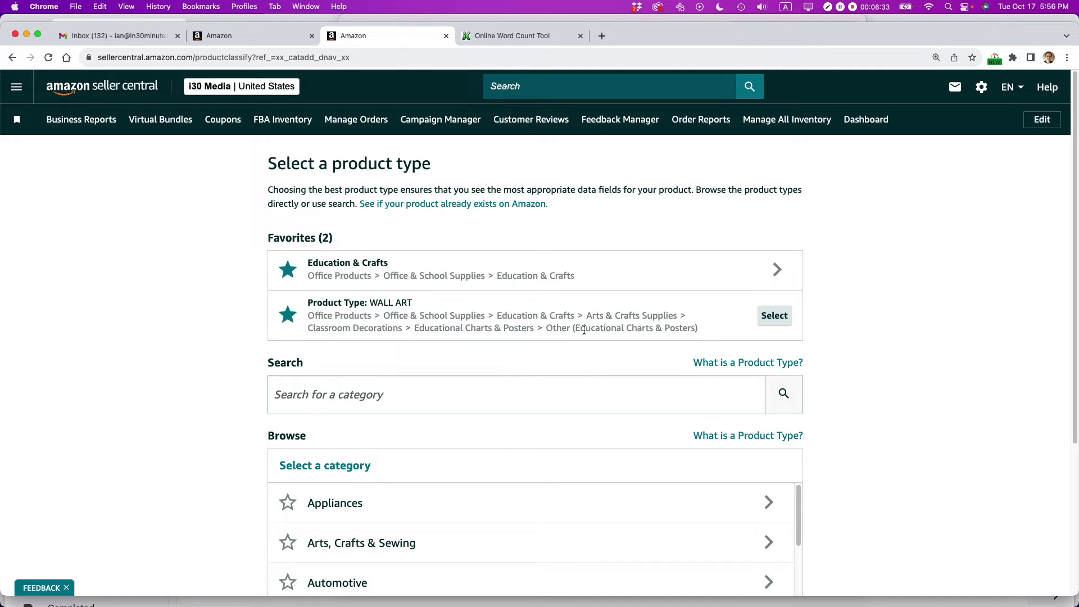
{"action": "left_click", "coordinate": [774, 316]}
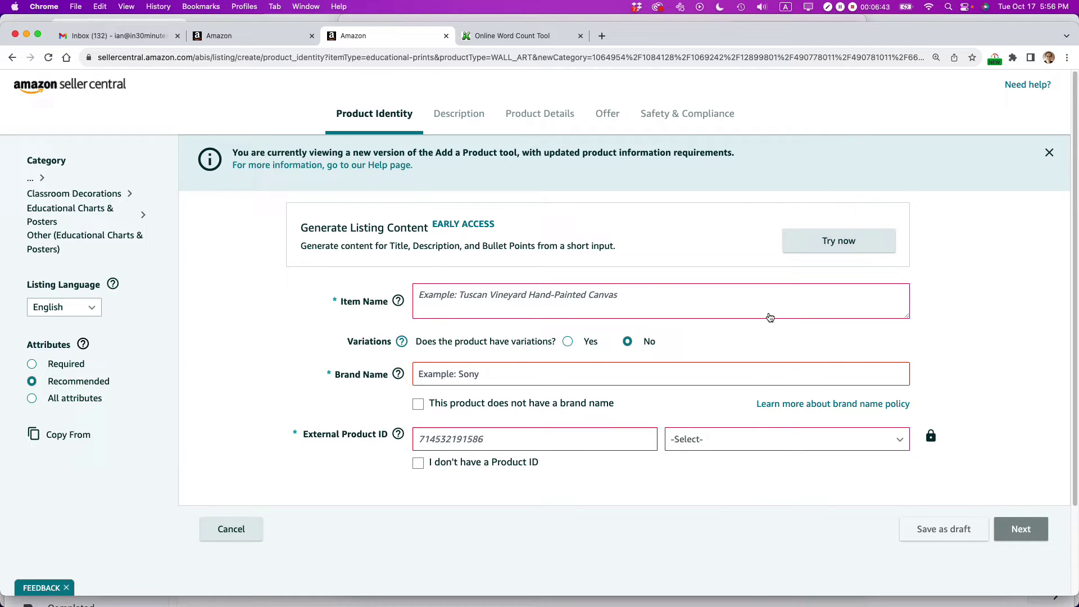
Step: Paste the Genealogy Starter Kit Bundle (6 items) title from TextEdit into Item Name, removing the trailing blank line
{"action": "left_click", "coordinate": [646, 315]}
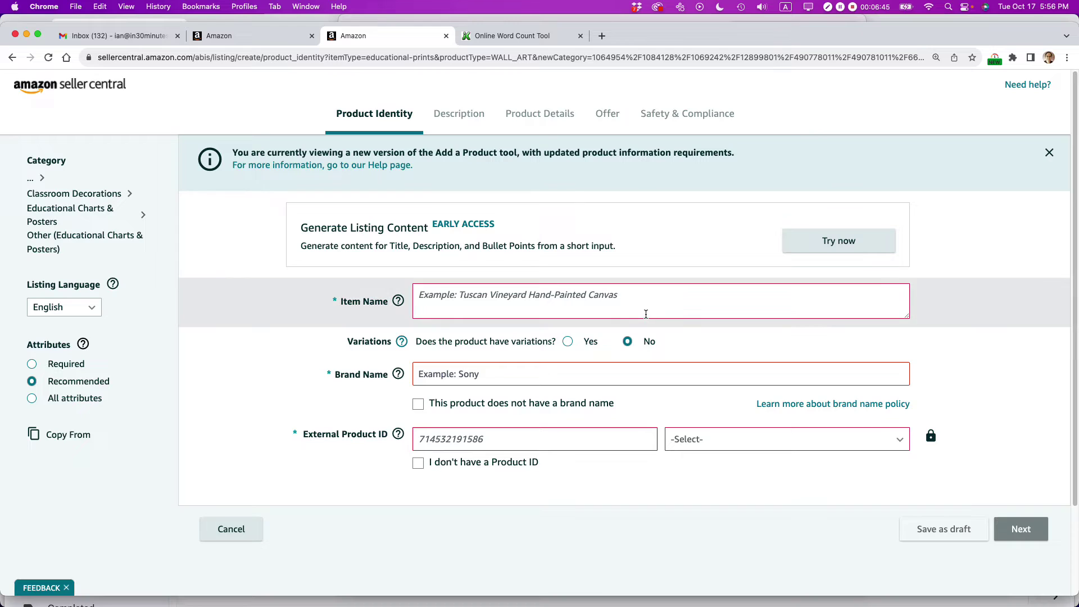
{"action": "left_click", "coordinate": [421, 297]}
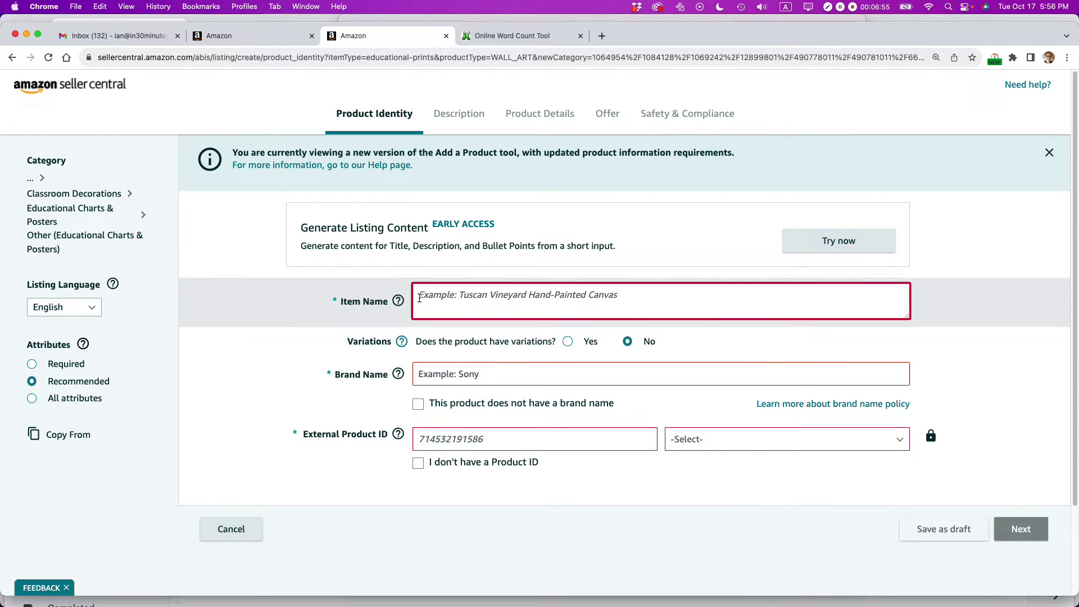
{"action": "key", "text": "super+Tab"}
{"action": "key", "text": "super+Tab"}
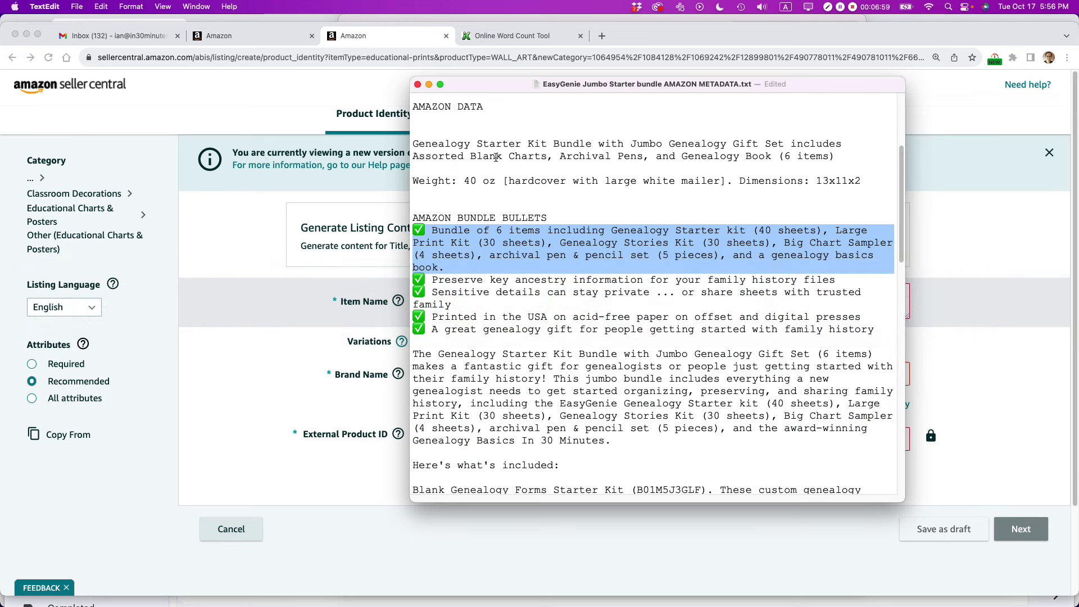
{"action": "triple_click", "coordinate": [496, 147]}
{"action": "key", "text": "super+c"}
{"action": "key", "text": "super+Tab"}
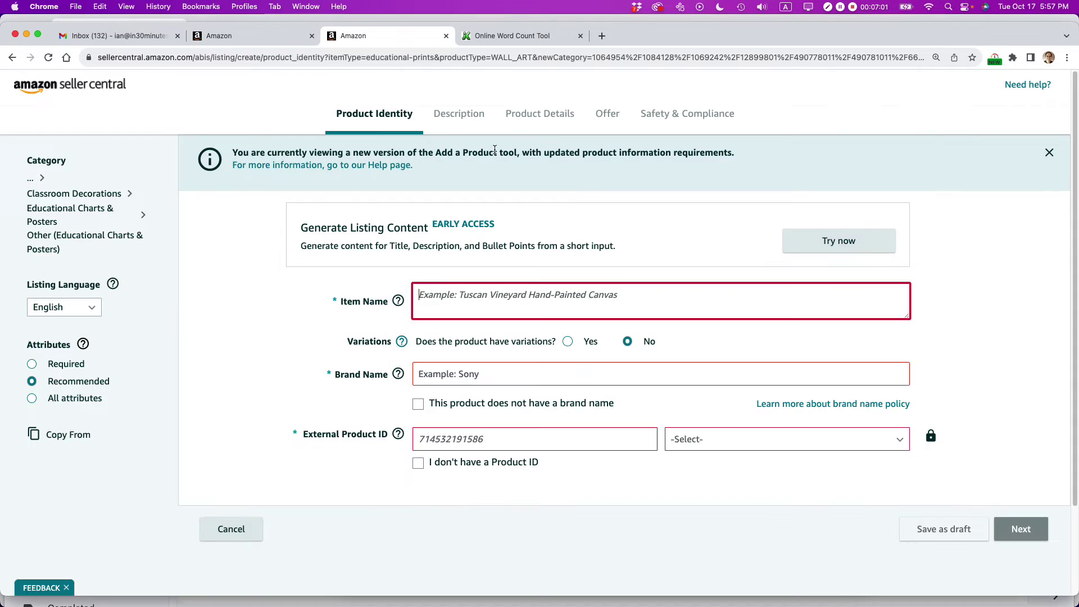
{"action": "left_click", "coordinate": [450, 292]}
{"action": "key", "text": "super+v"}
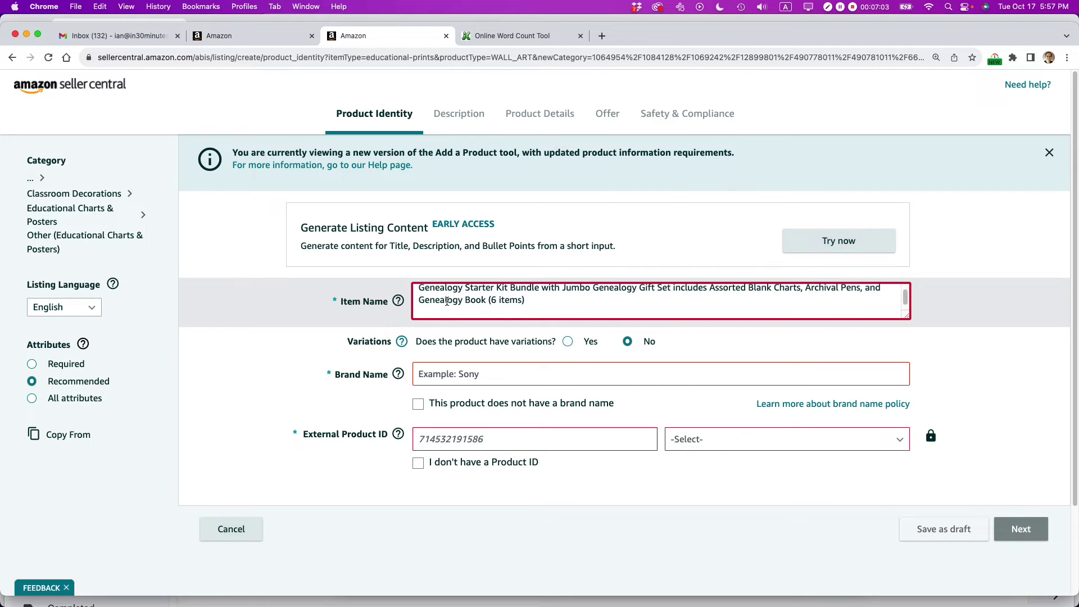
{"action": "key", "text": "BackSpace"}
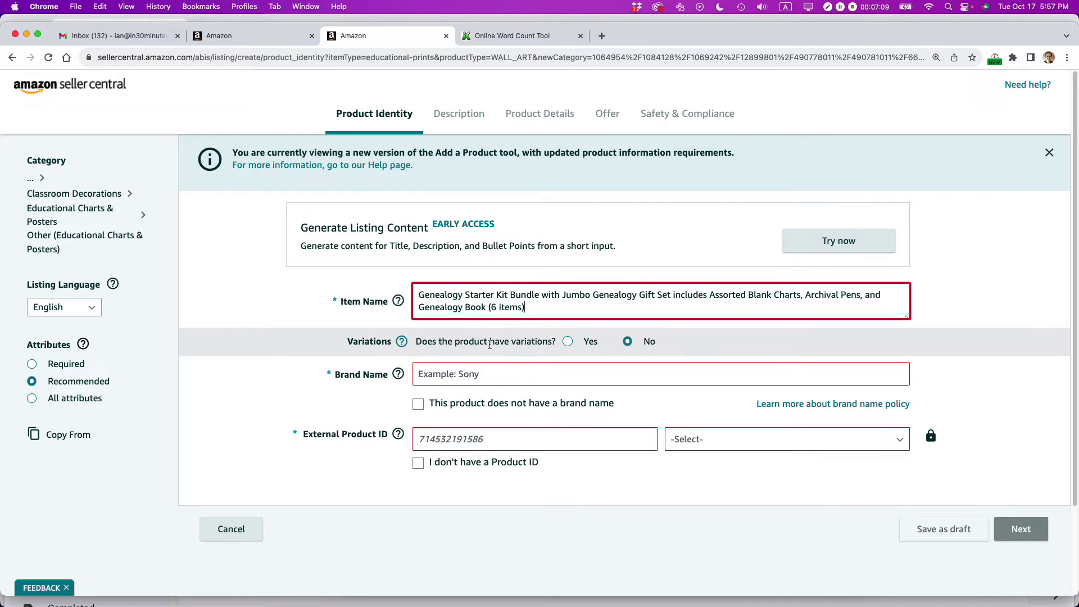
{"action": "left_click", "coordinate": [507, 381]}
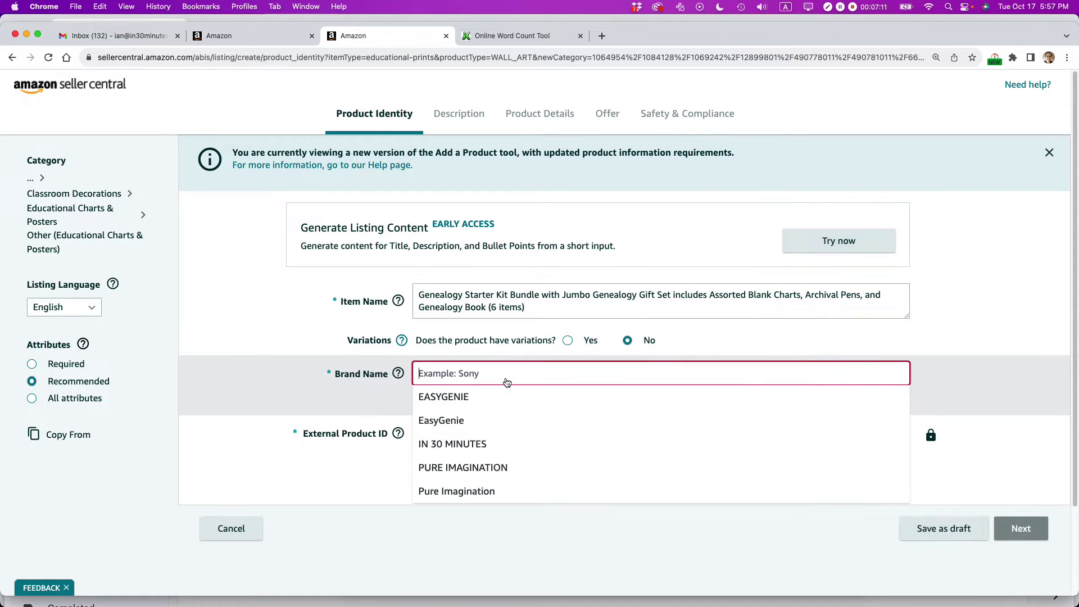
{"action": "left_click", "coordinate": [468, 399]}
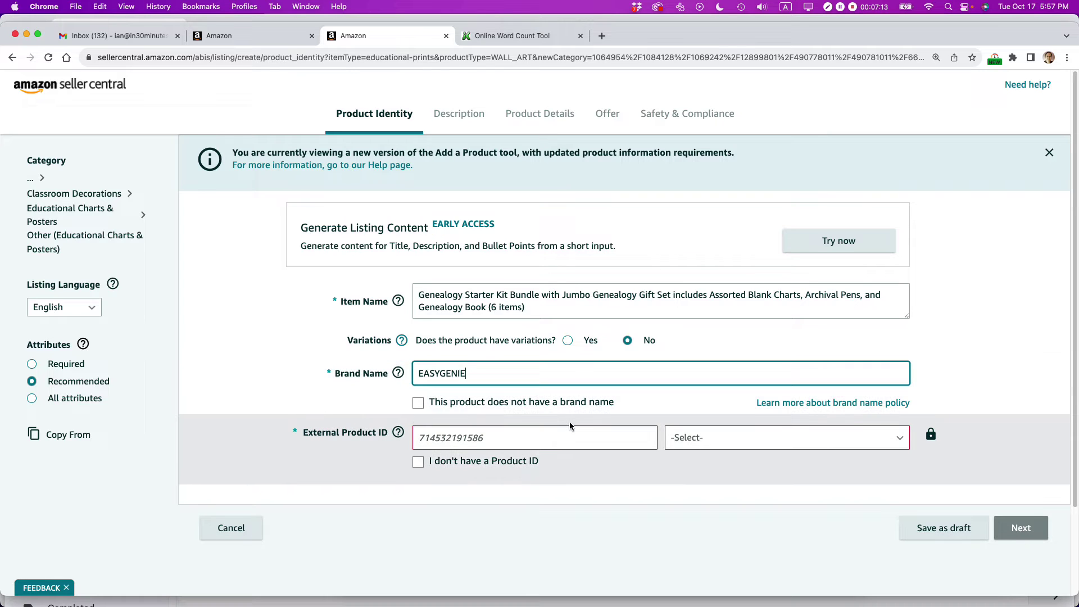
{"action": "left_click", "coordinate": [491, 440]}
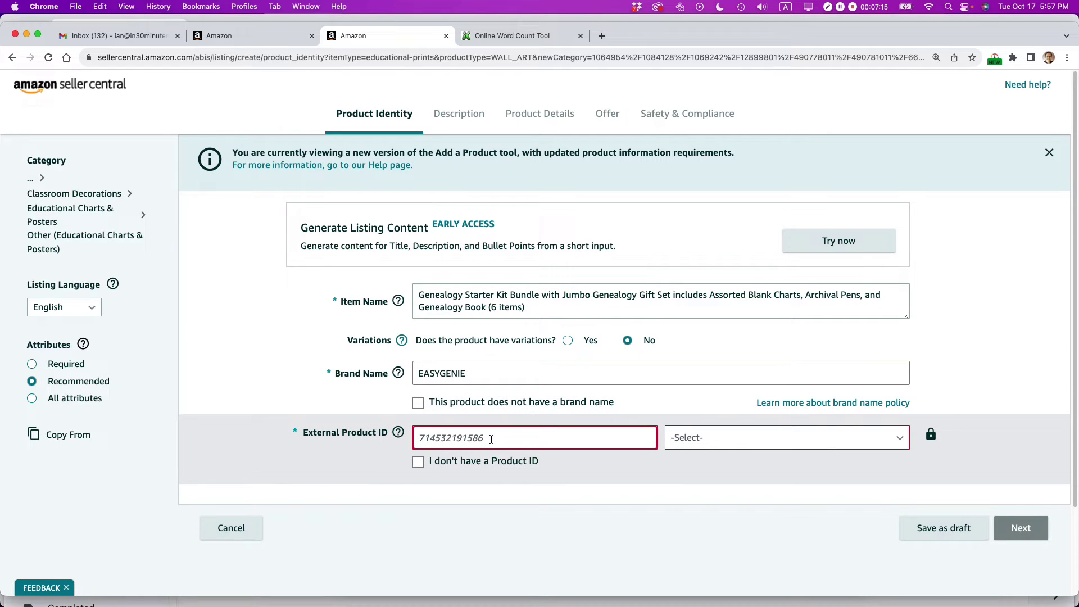
{"action": "key", "text": "super+Tab"}
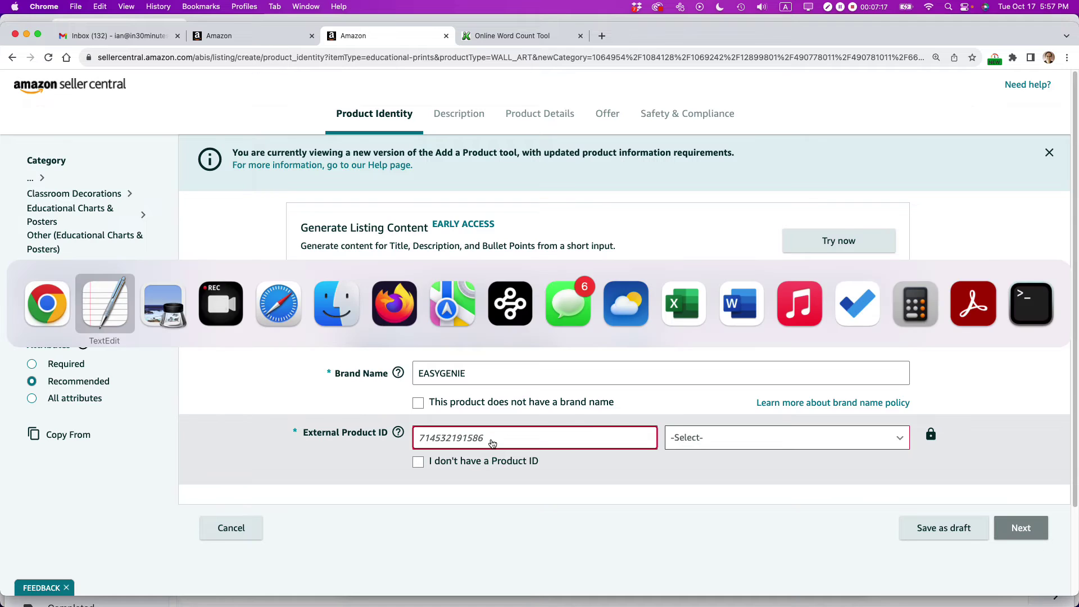
{"action": "scroll", "coordinate": [506, 255], "scroll_direction": "up", "scroll_amount": 5}
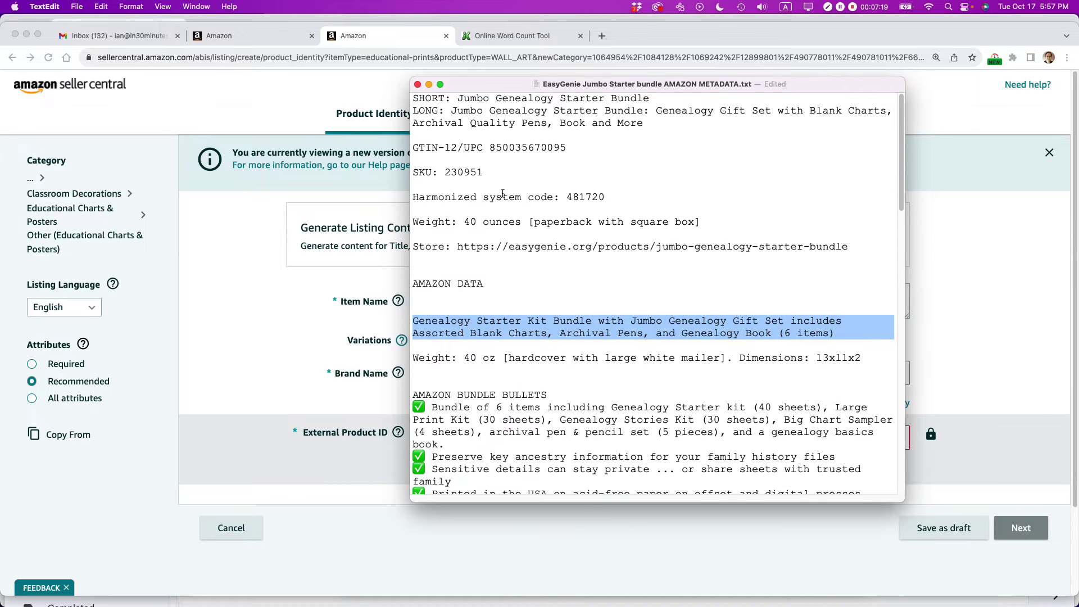
{"action": "left_click_drag", "start_coordinate": [489, 148], "coordinate": [567, 148]}
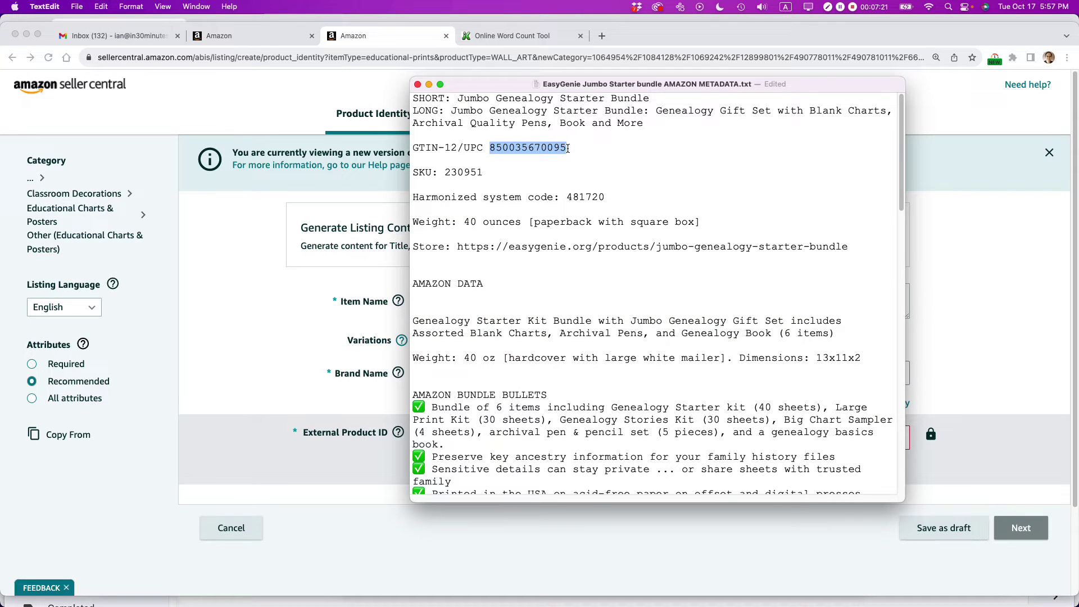
{"action": "key", "text": "super+Tab"}
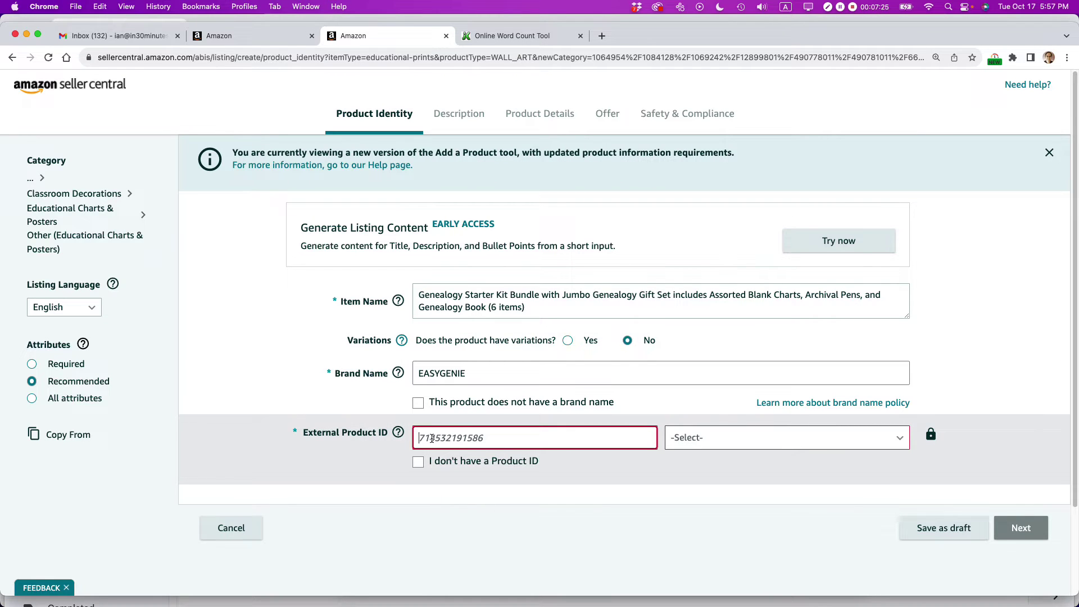
{"action": "key", "text": "super+v"}
{"action": "left_click", "coordinate": [737, 441]}
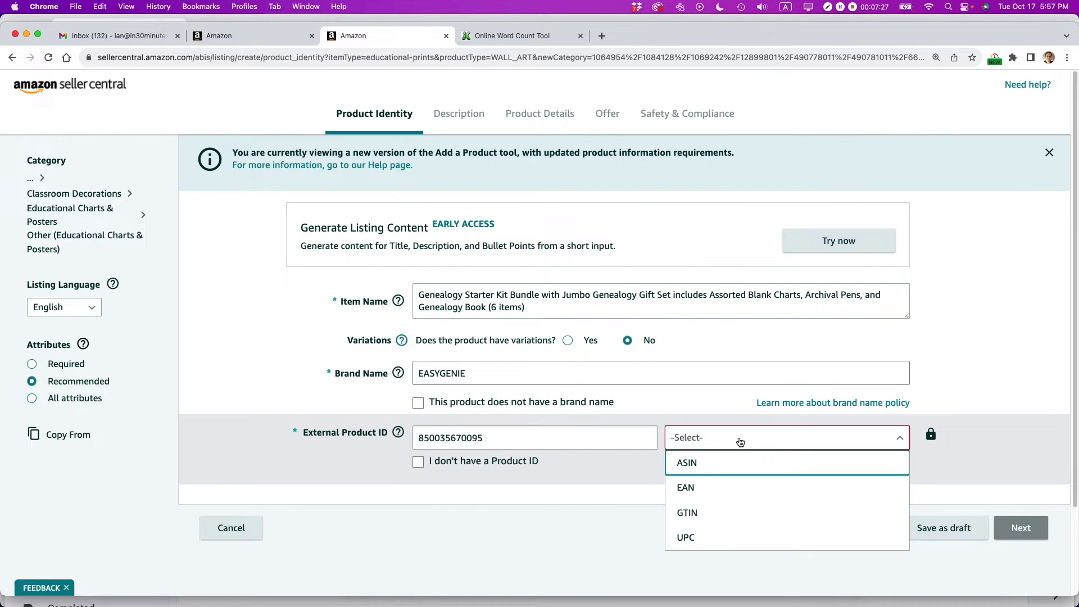
{"action": "left_click", "coordinate": [686, 537]}
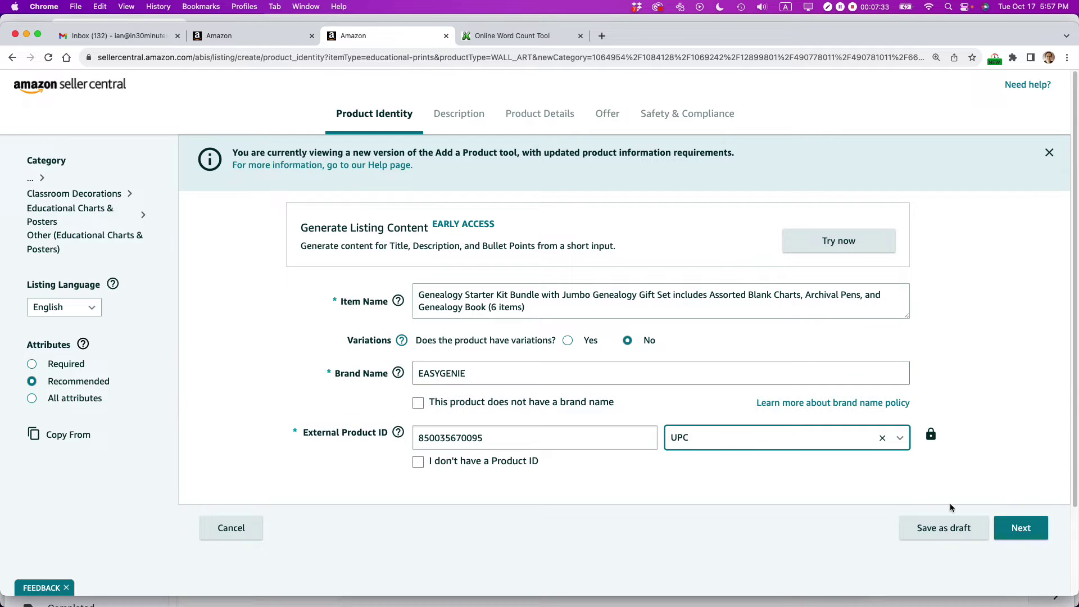
Step: Go to the Description step and paste the Genealogy Starter Kit Bundle paragraph from the text file into Product Description
{"action": "left_click", "coordinate": [1023, 537]}
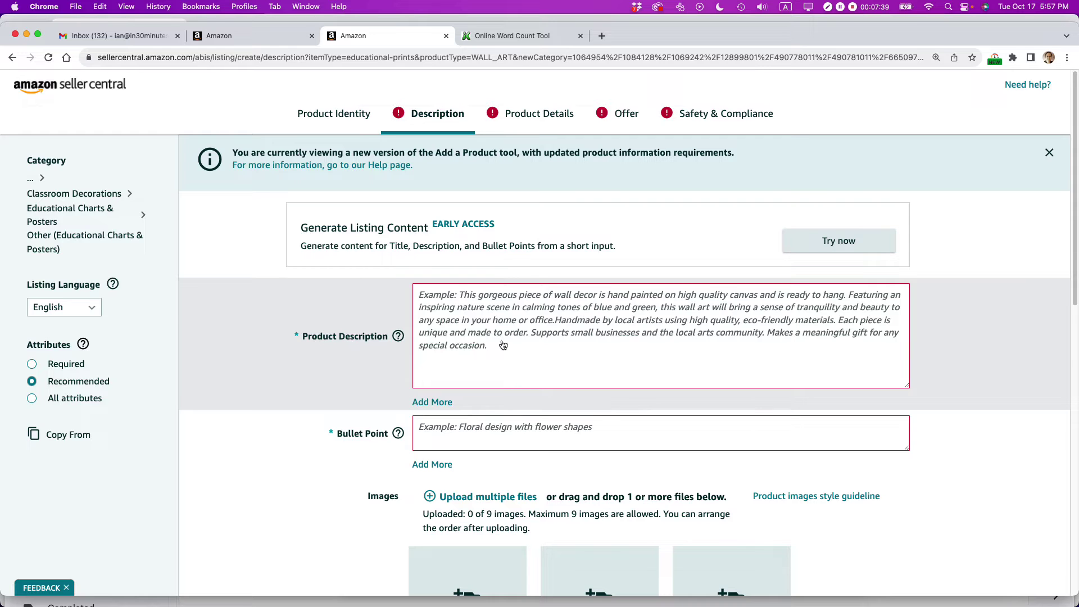
{"action": "key", "text": "super+Tab"}
{"action": "scroll", "coordinate": [508, 337], "scroll_direction": "down", "scroll_amount": 5}
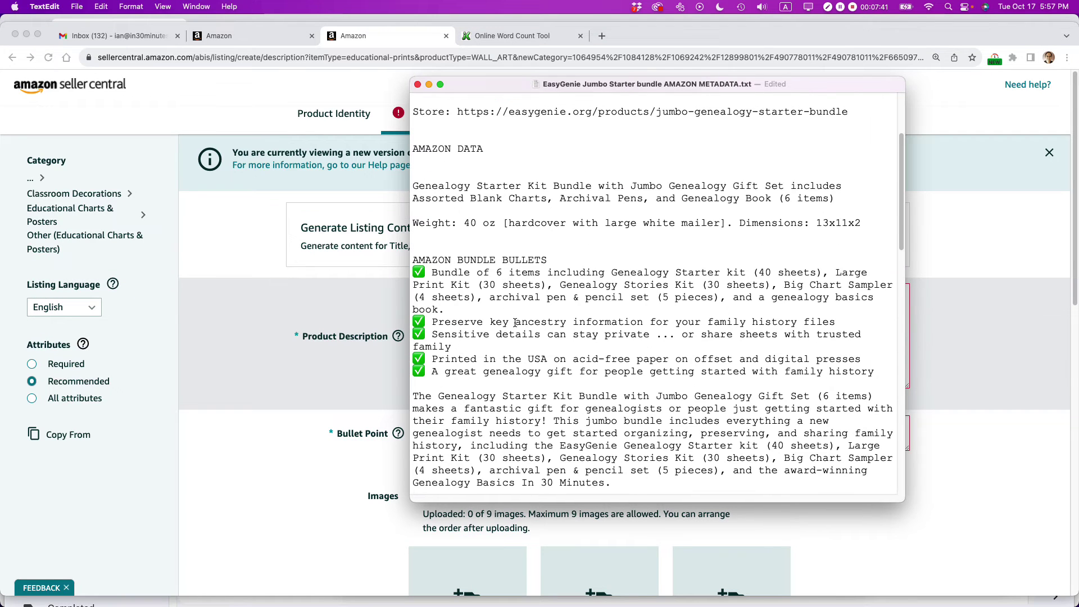
{"action": "triple_click", "coordinate": [547, 385]}
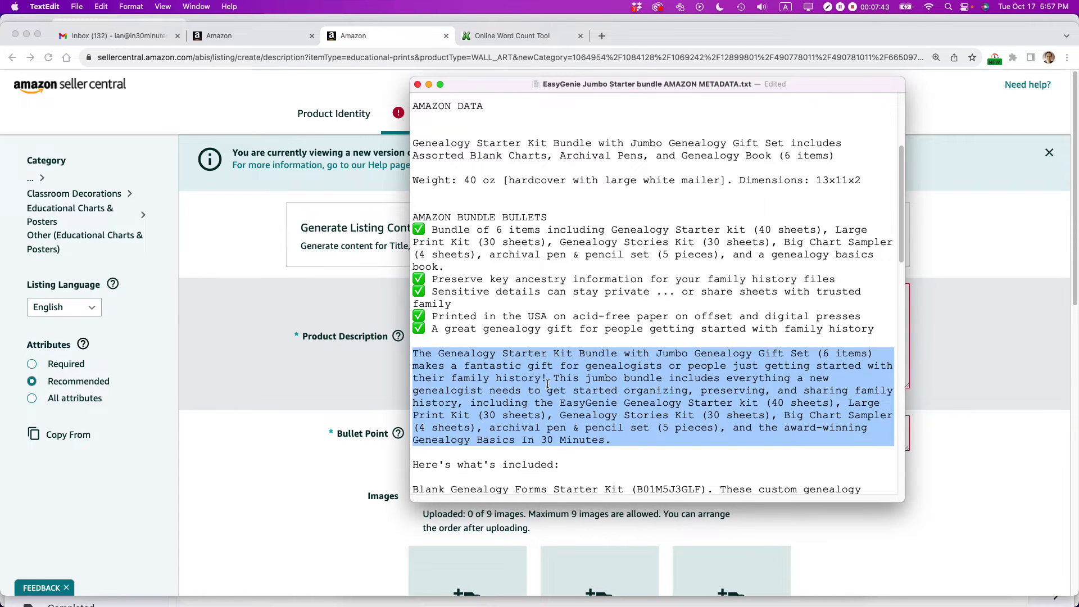
{"action": "key", "text": "super+c"}
{"action": "key", "text": "super+Tab"}
{"action": "left_click", "coordinate": [493, 321]}
{"action": "key", "text": "super+v"}
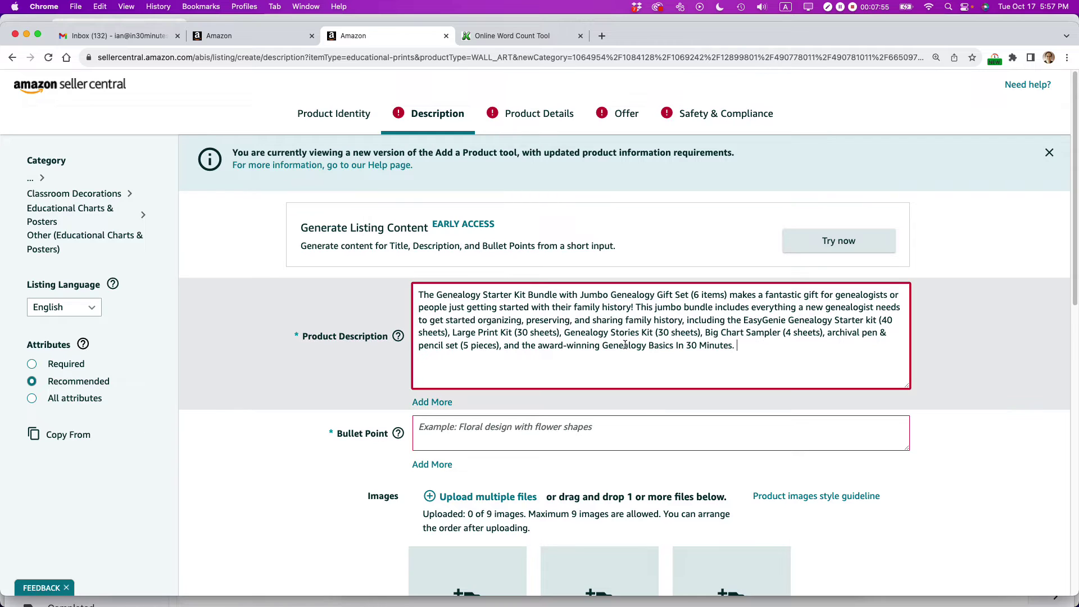
{"action": "scroll", "coordinate": [625, 346], "scroll_direction": "down", "scroll_amount": 1}
{"action": "left_click", "coordinate": [488, 401]}
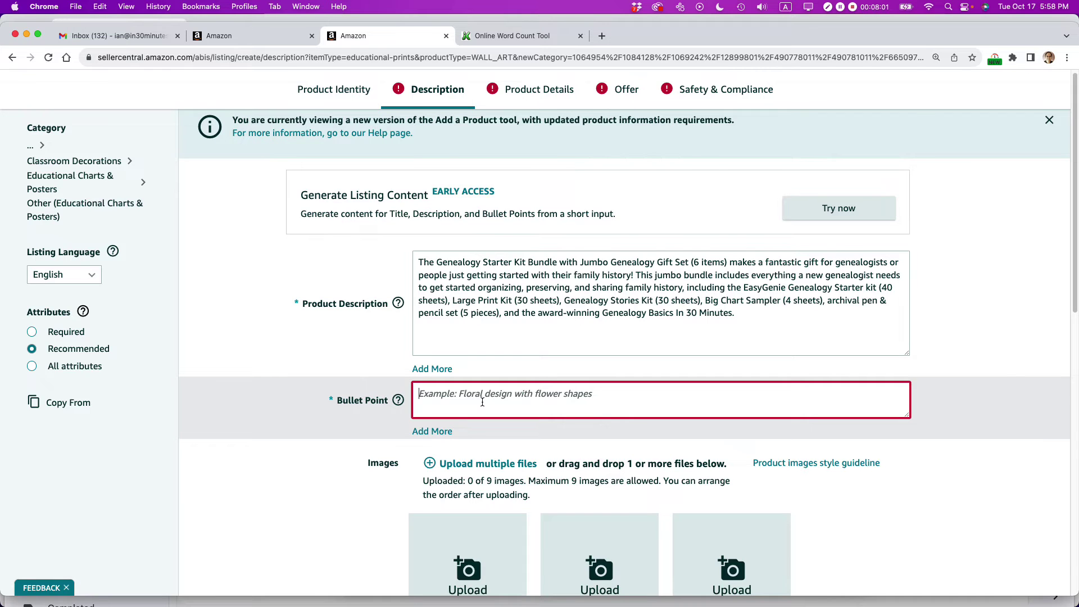
Step: Paste the first bundle bullet and a second 'Preserve key ancestry' bullet from the text file
{"action": "key", "text": "super+Tab"}
{"action": "triple_click", "coordinate": [519, 244]}
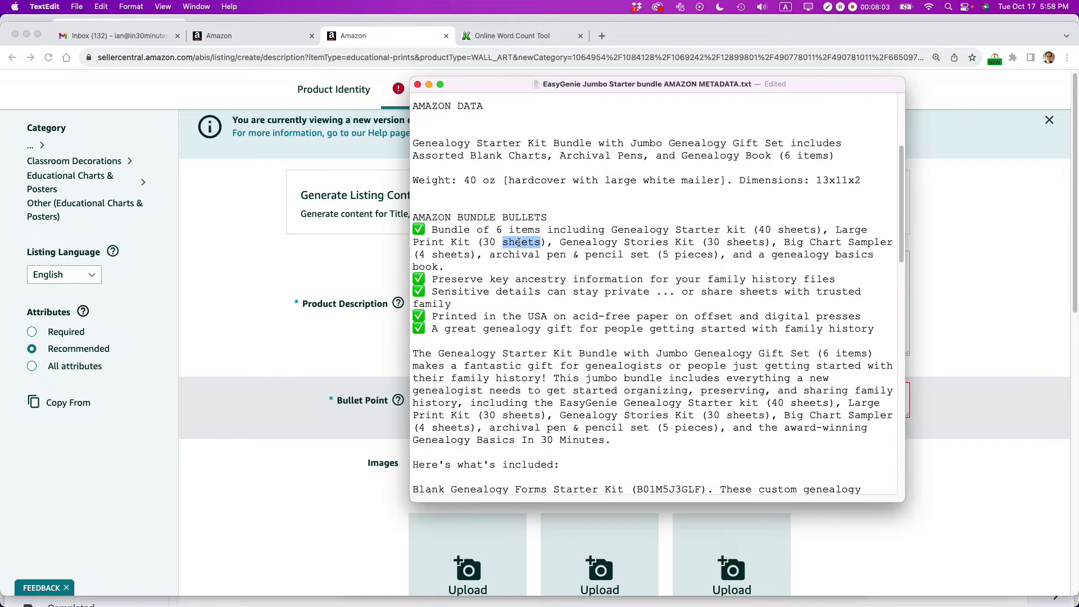
{"action": "key", "text": "super+c"}
{"action": "key", "text": "super+Tab"}
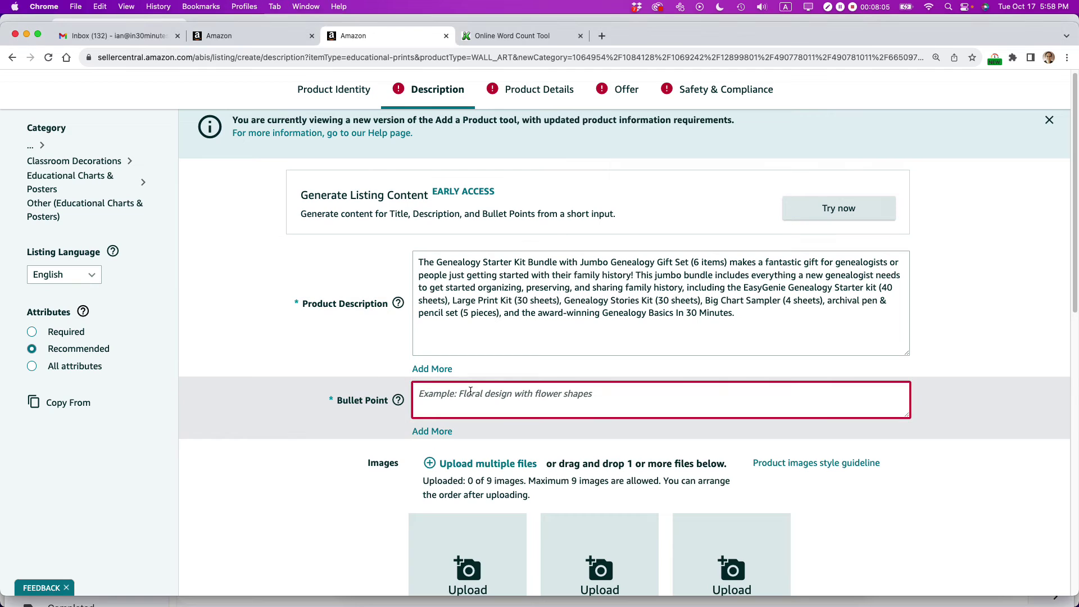
{"action": "key", "text": "super+v"}
{"action": "key", "text": "BackSpace"}
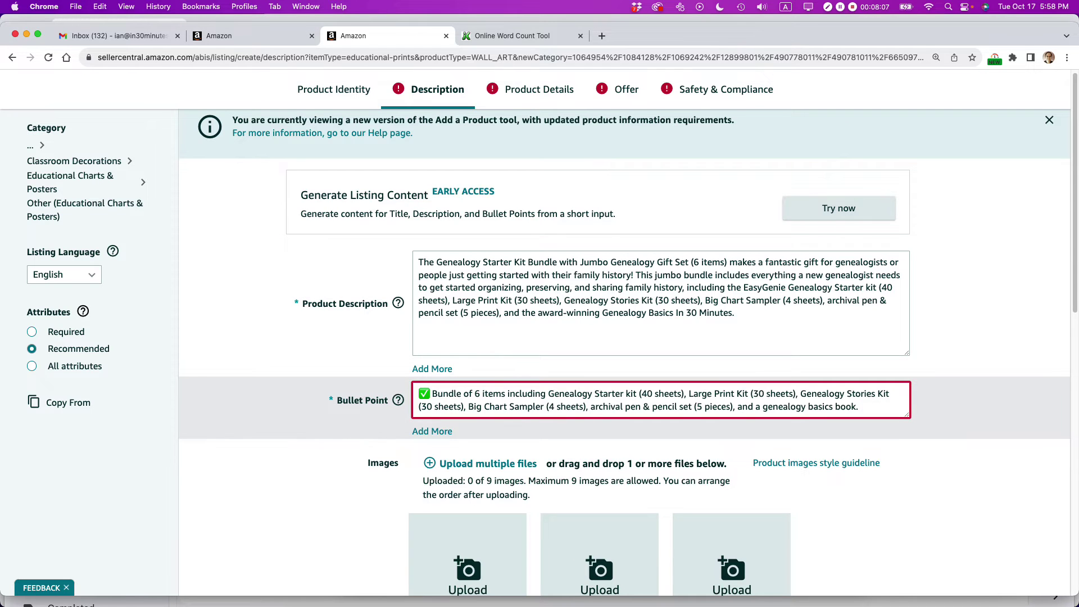
{"action": "left_click", "coordinate": [414, 432]}
{"action": "key", "text": "super+Tab"}
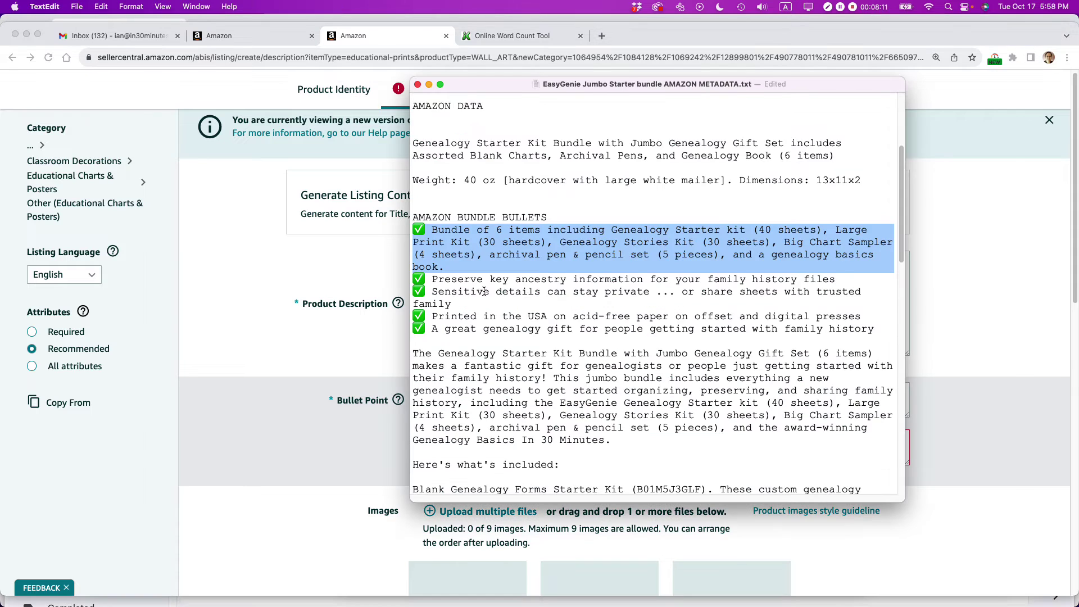
{"action": "triple_click", "coordinate": [483, 279]}
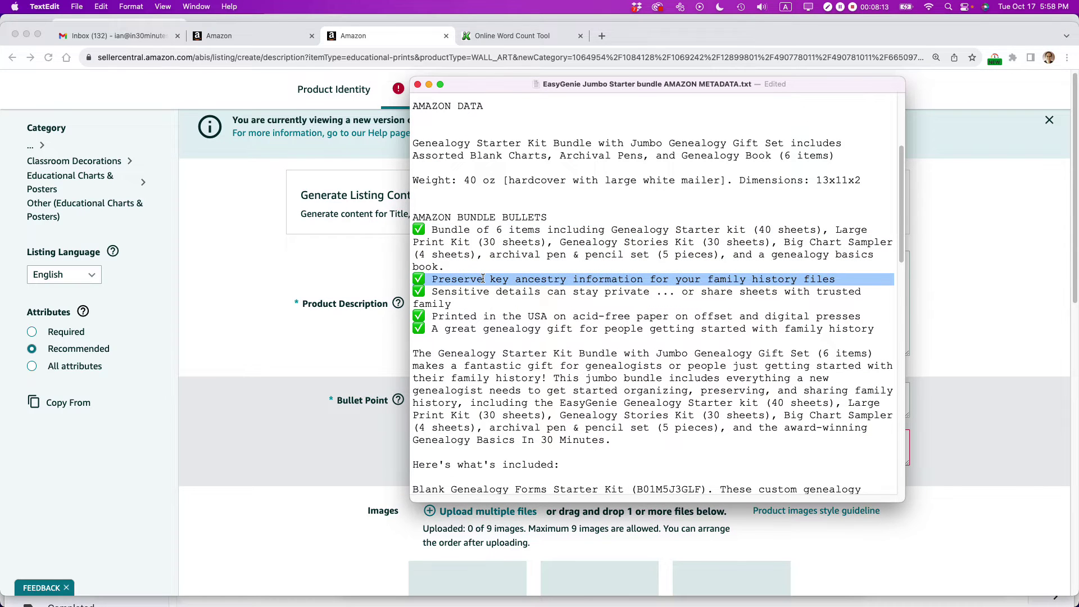
{"action": "key", "text": "super+c"}
{"action": "key", "text": "super+Tab"}
{"action": "left_click", "coordinate": [426, 444]}
{"action": "key", "text": "super+v"}
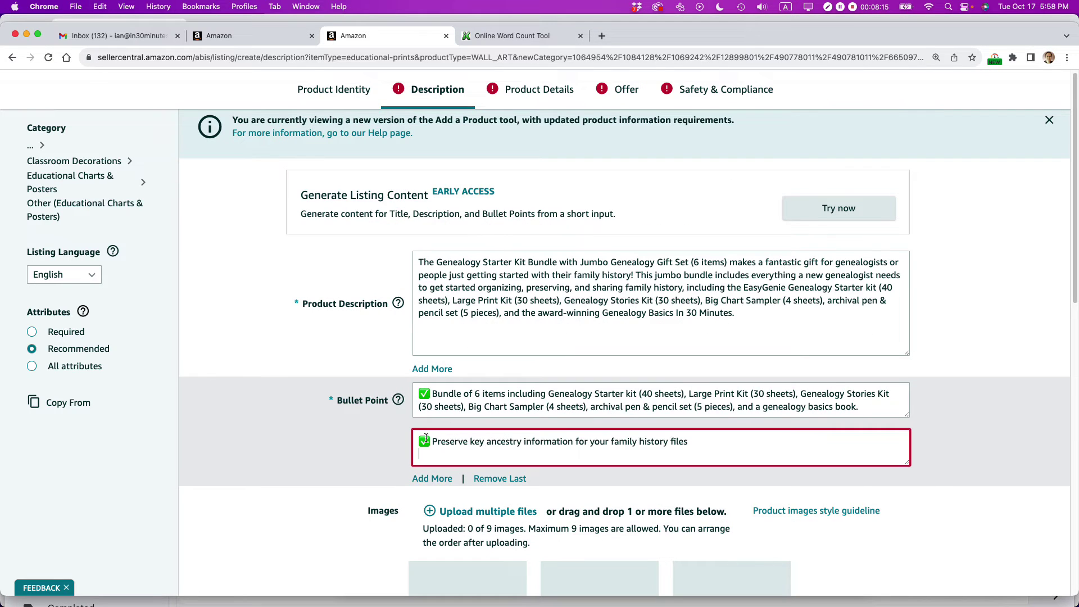
Step: Add the 'Sensitive details' and 'Printed in the USA' lines as the third and fourth bullets
{"action": "left_click", "coordinate": [428, 479]}
{"action": "key", "text": "super+Tab"}
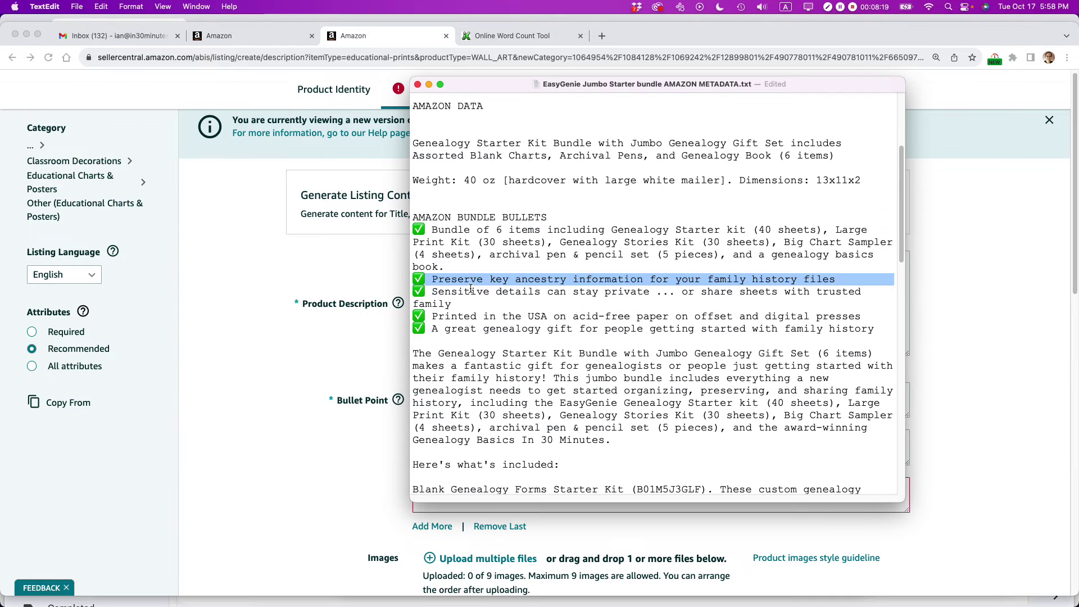
{"action": "triple_click", "coordinate": [471, 291]}
{"action": "key", "text": "super+c"}
{"action": "key", "text": "super+Tab"}
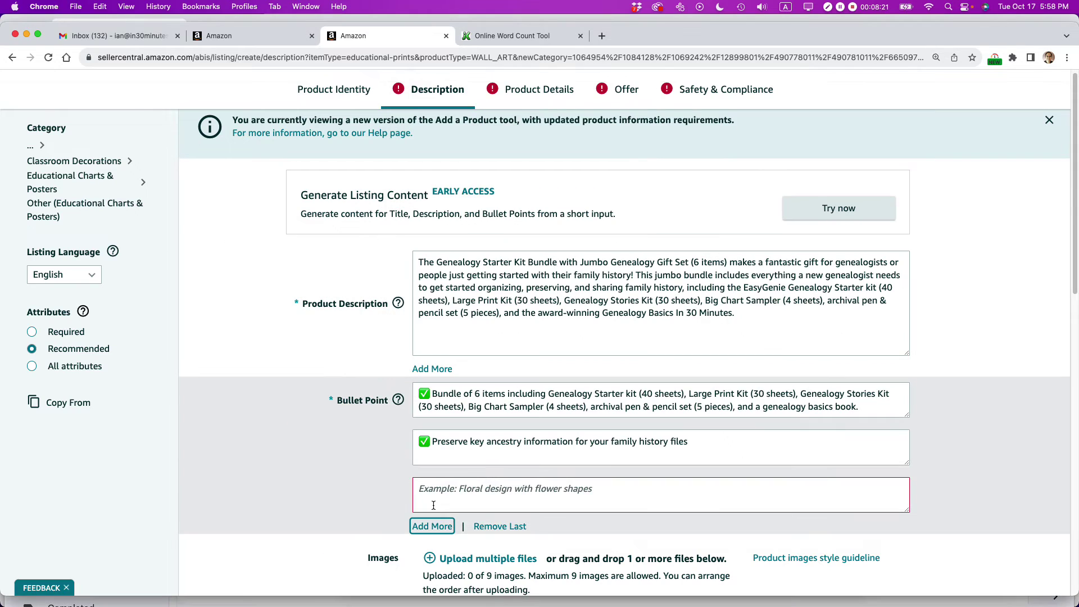
{"action": "left_click", "coordinate": [435, 495]}
{"action": "key", "text": "super+v"}
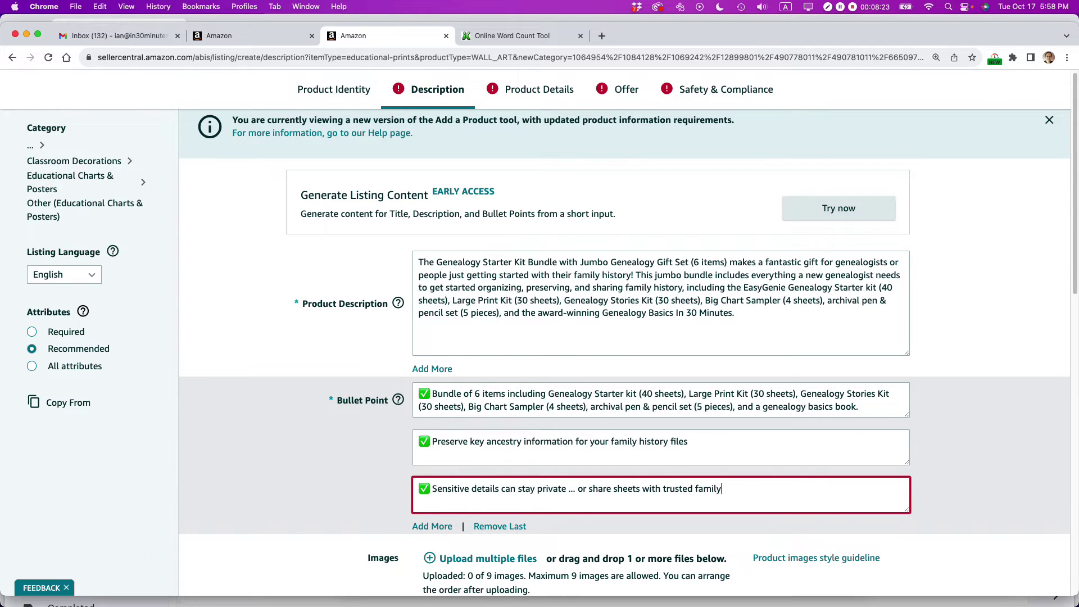
{"action": "left_click", "coordinate": [431, 526]}
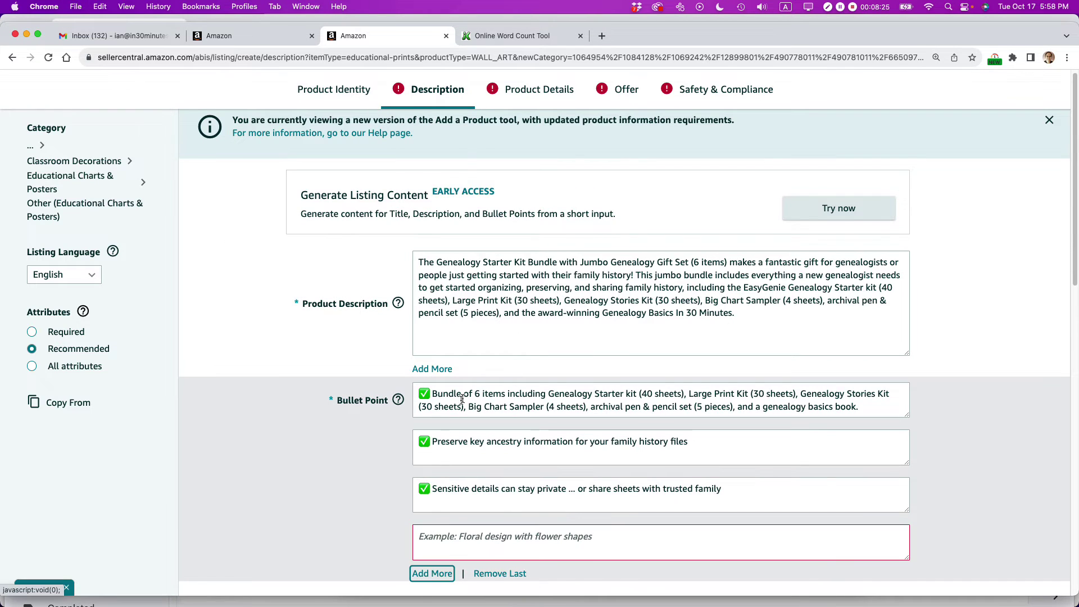
{"action": "key", "text": "super+Tab"}
{"action": "triple_click", "coordinate": [468, 314]}
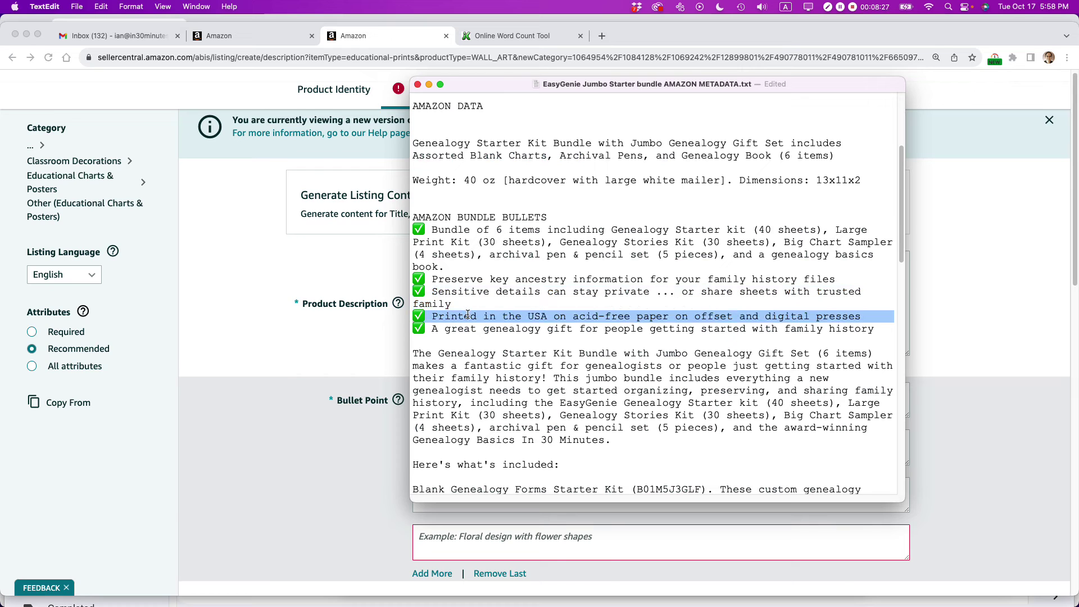
{"action": "key", "text": "super+Tab"}
{"action": "left_click", "coordinate": [431, 537]}
{"action": "key", "text": "super+v"}
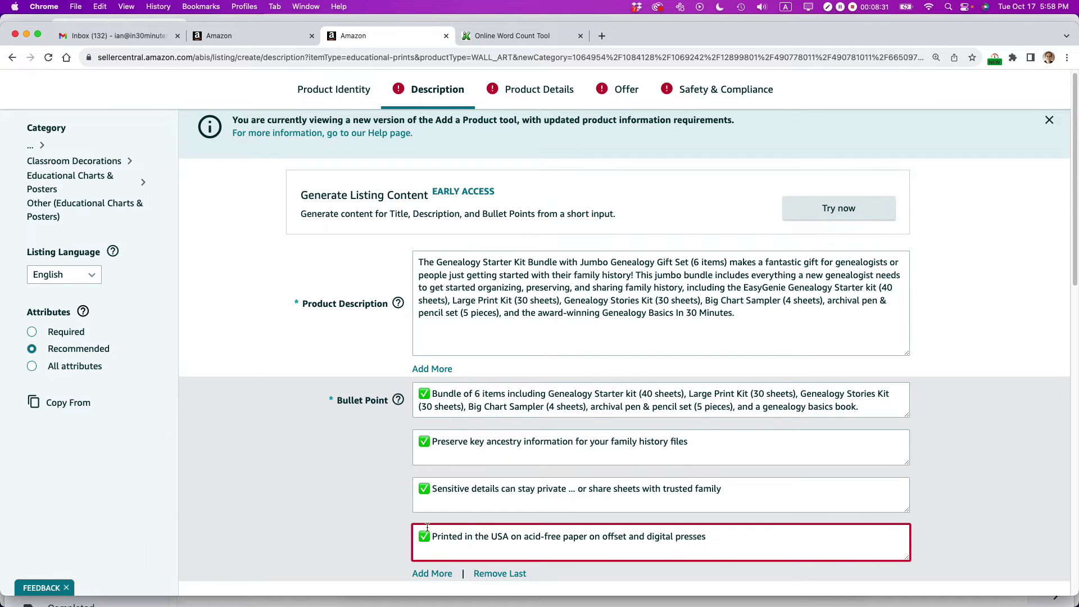
Step: Add a fifth bullet: 'A great genealogy gift for people getting started with family history.'
{"action": "scroll", "coordinate": [428, 533], "scroll_direction": "down", "scroll_amount": 3}
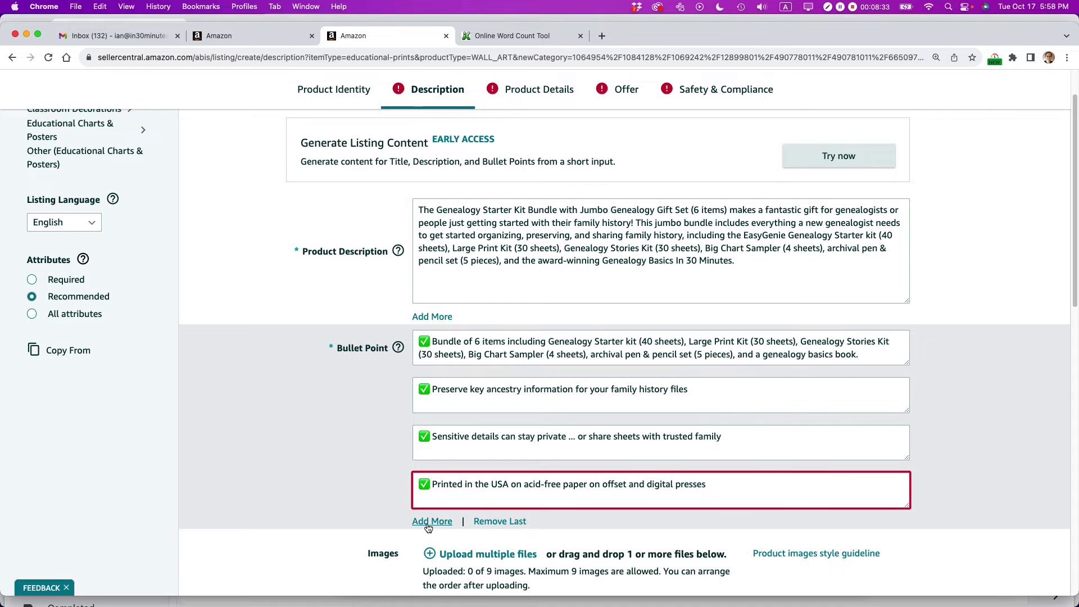
{"action": "left_click", "coordinate": [429, 522]}
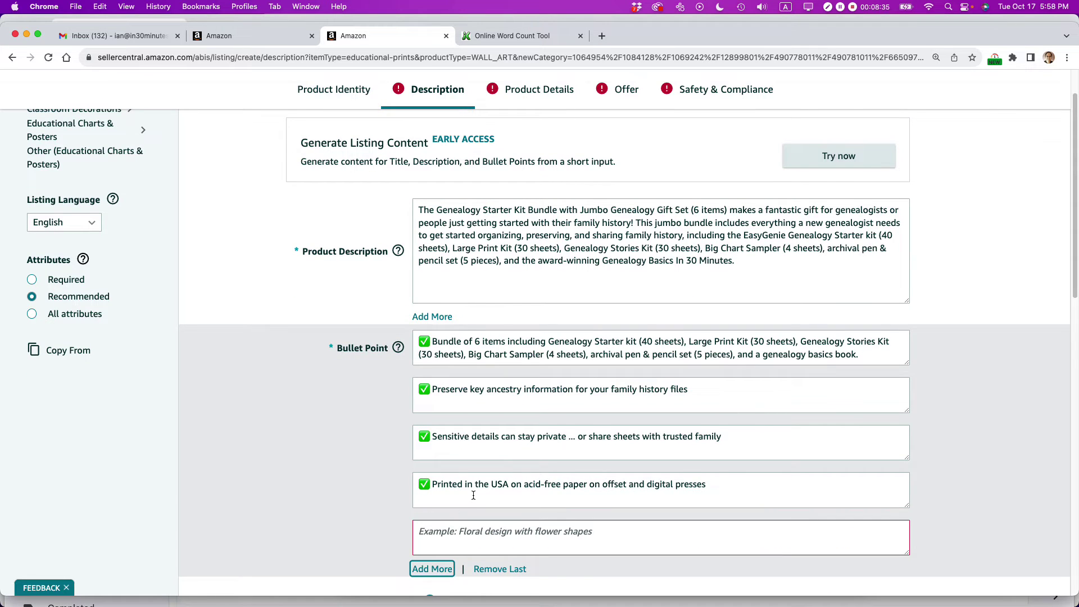
{"action": "key", "text": "super+Tab"}
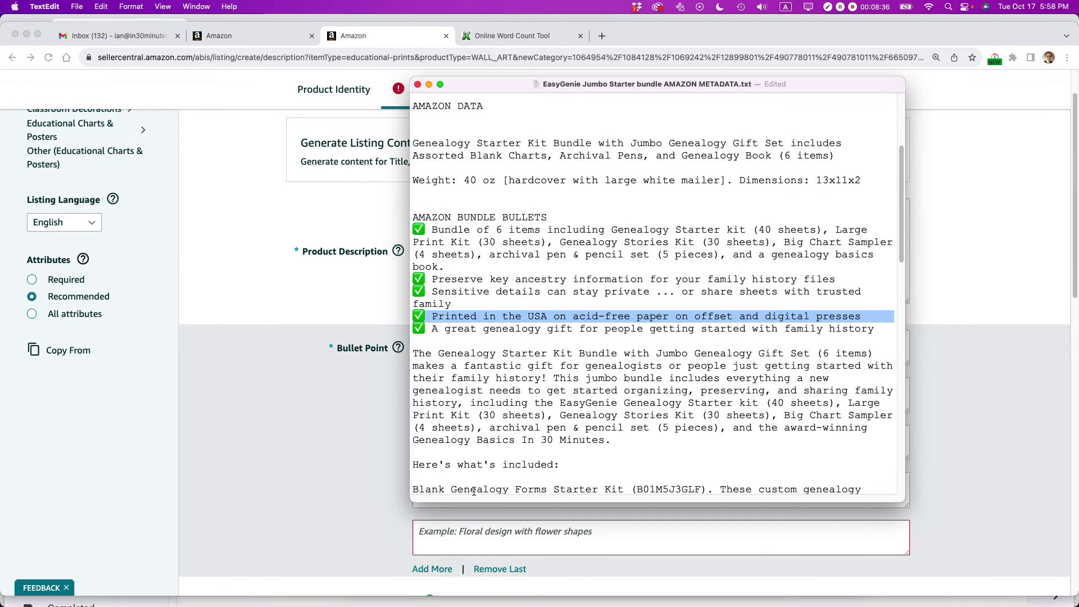
{"action": "triple_click", "coordinate": [470, 330]}
{"action": "key", "text": "super+c"}
{"action": "key", "text": "super+Tab"}
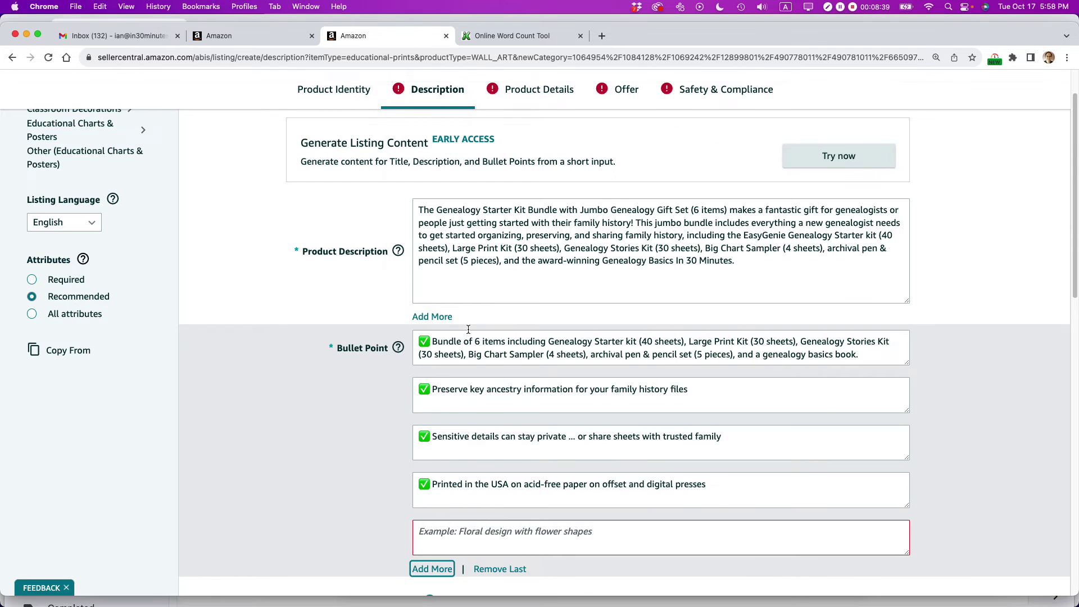
{"action": "left_click", "coordinate": [426, 531]}
{"action": "key", "text": "super+v"}
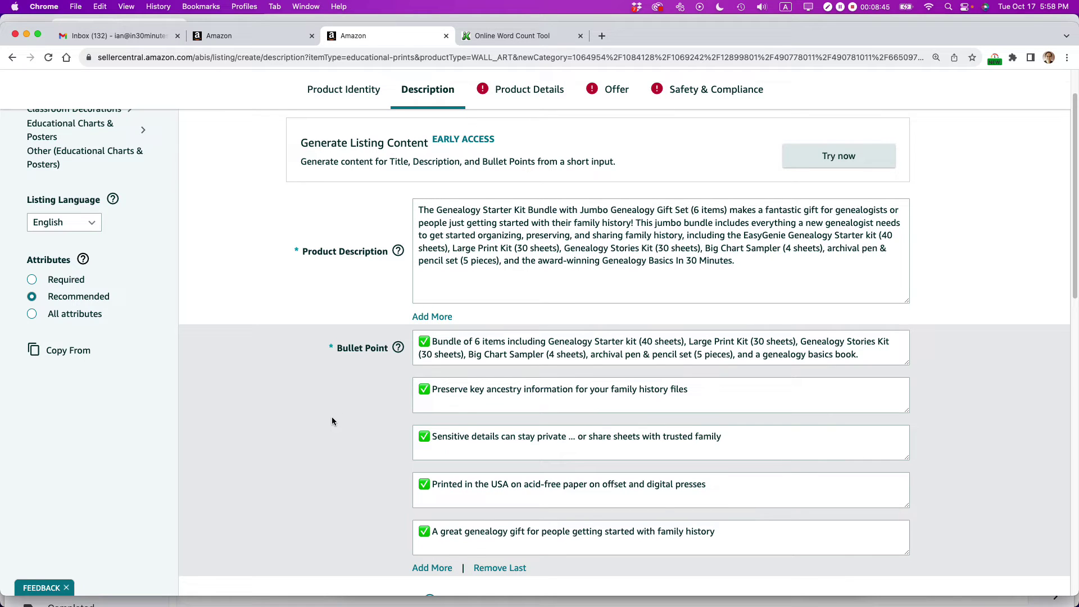
Step: Scroll to the empty image upload slots and switch to the Jumbo Starter Bundle Finder window
{"action": "scroll", "coordinate": [332, 417], "scroll_direction": "down", "scroll_amount": 5}
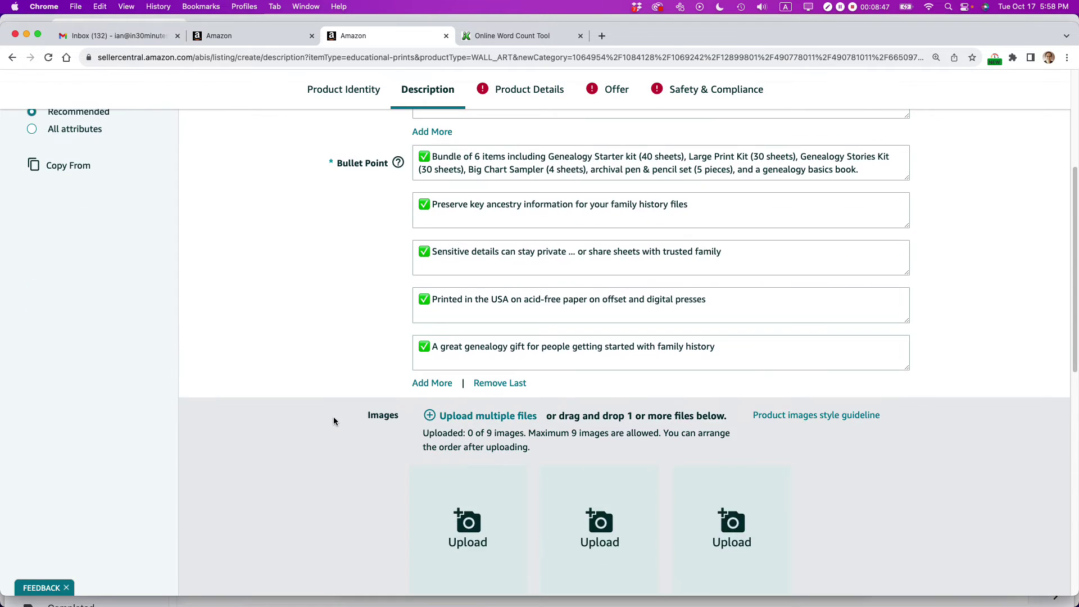
{"action": "scroll", "coordinate": [333, 421], "scroll_direction": "down", "scroll_amount": 1}
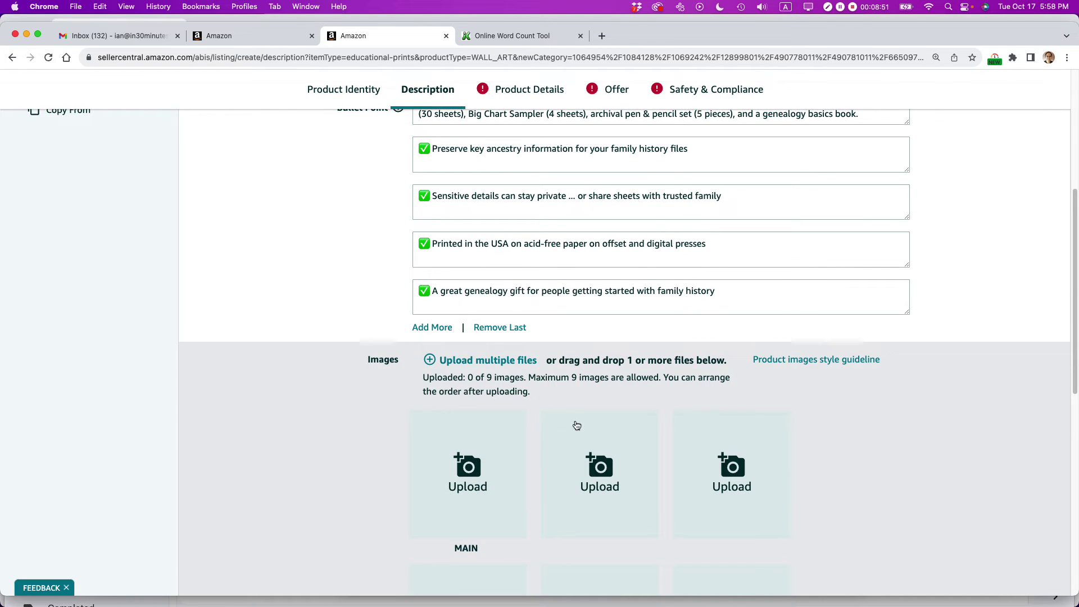
{"action": "scroll", "coordinate": [599, 425], "scroll_direction": "up", "scroll_amount": 8}
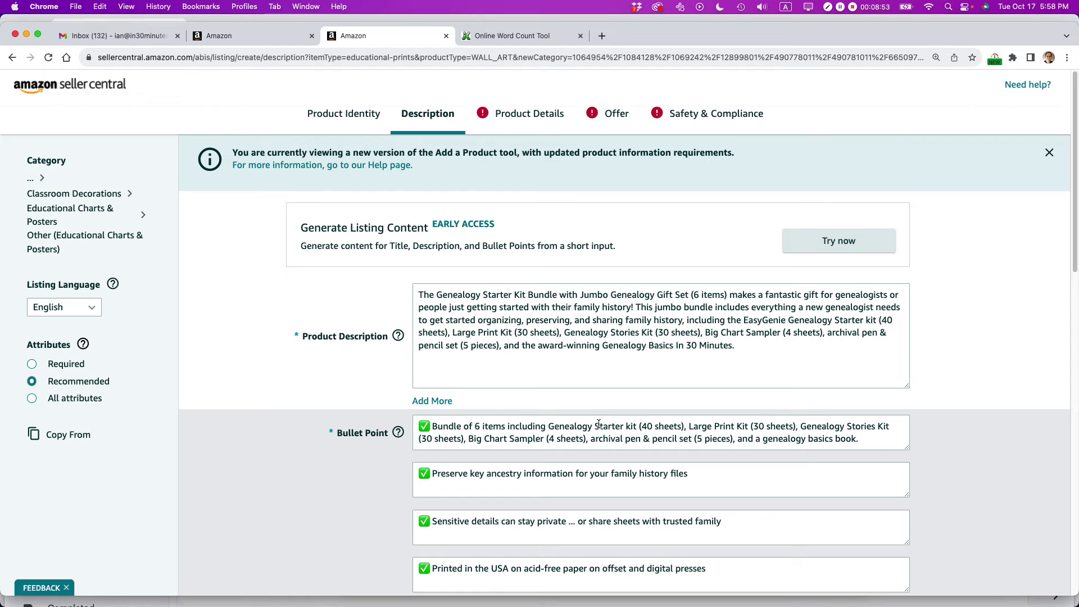
{"action": "scroll", "coordinate": [599, 425], "scroll_direction": "down", "scroll_amount": 10}
{"action": "scroll", "coordinate": [598, 427], "scroll_direction": "up", "scroll_amount": 3}
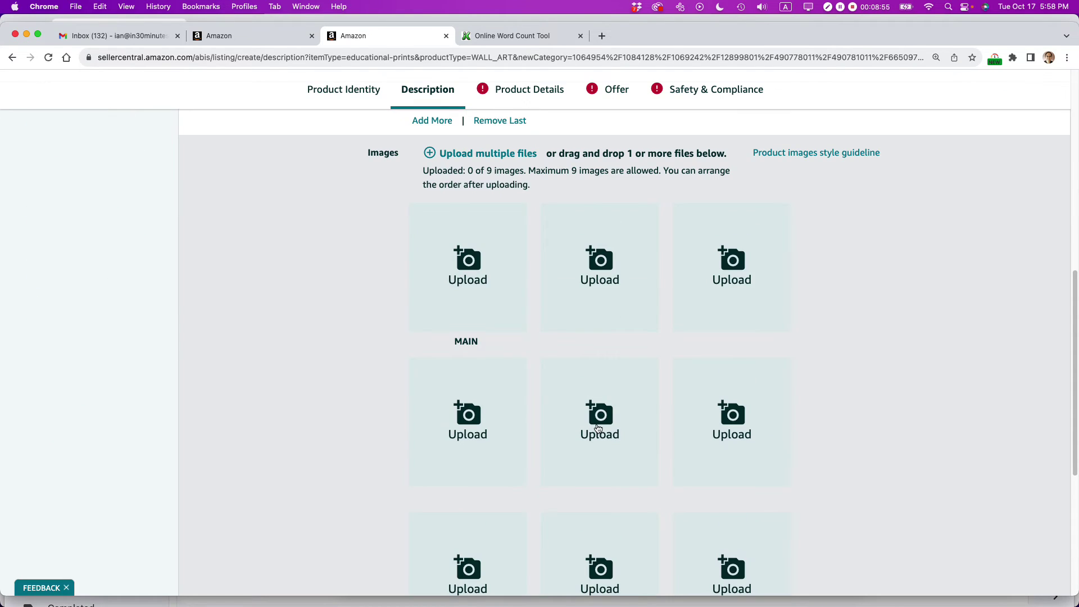
{"action": "key", "text": "super+Tab"}
{"action": "key", "text": "super+Tab"}
{"action": "key", "text": "super+Tab"}
{"action": "key", "text": "super+Tab"}
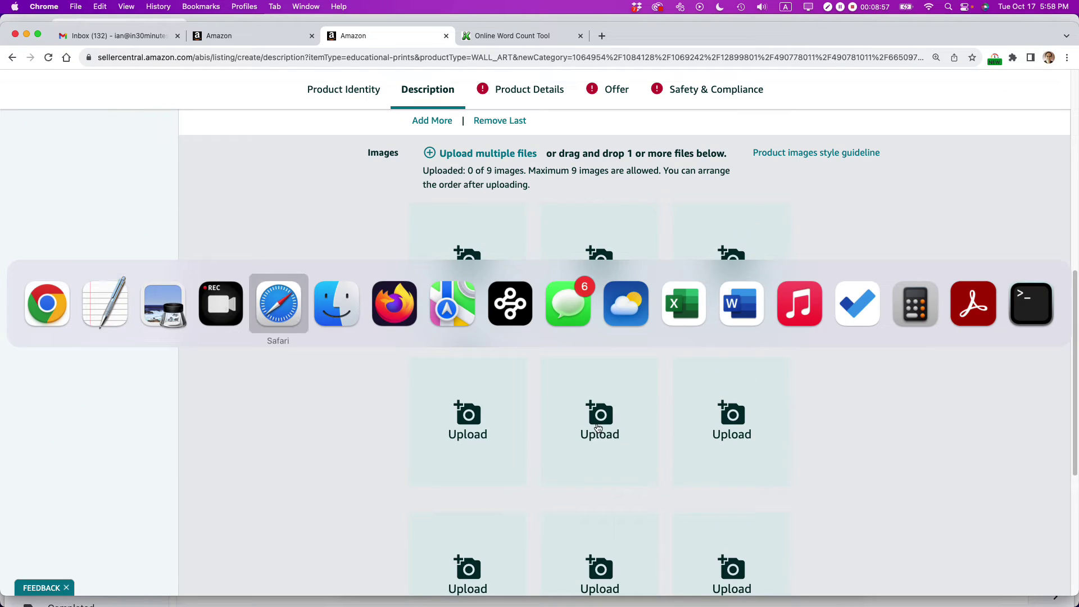
{"action": "key", "text": "super+Tab"}
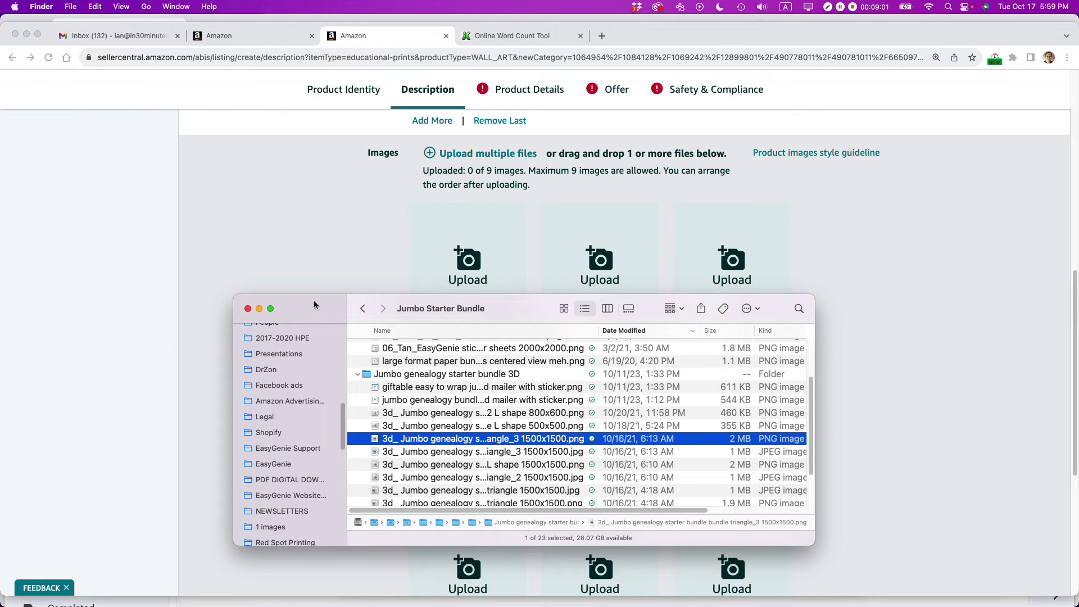
Step: After resizing Finder and previewing candidates, drag triangle 1500x1500.png into the MAIN image slot
{"action": "left_click_drag", "start_coordinate": [314, 301], "coordinate": [448, 303]}
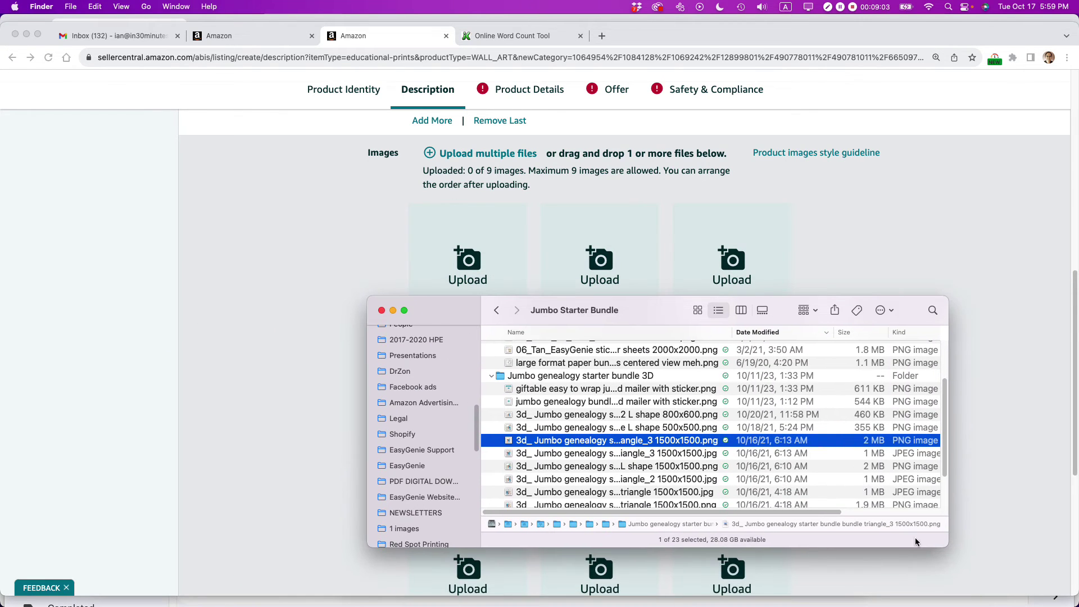
{"action": "left_click_drag", "start_coordinate": [947, 545], "coordinate": [1007, 580]}
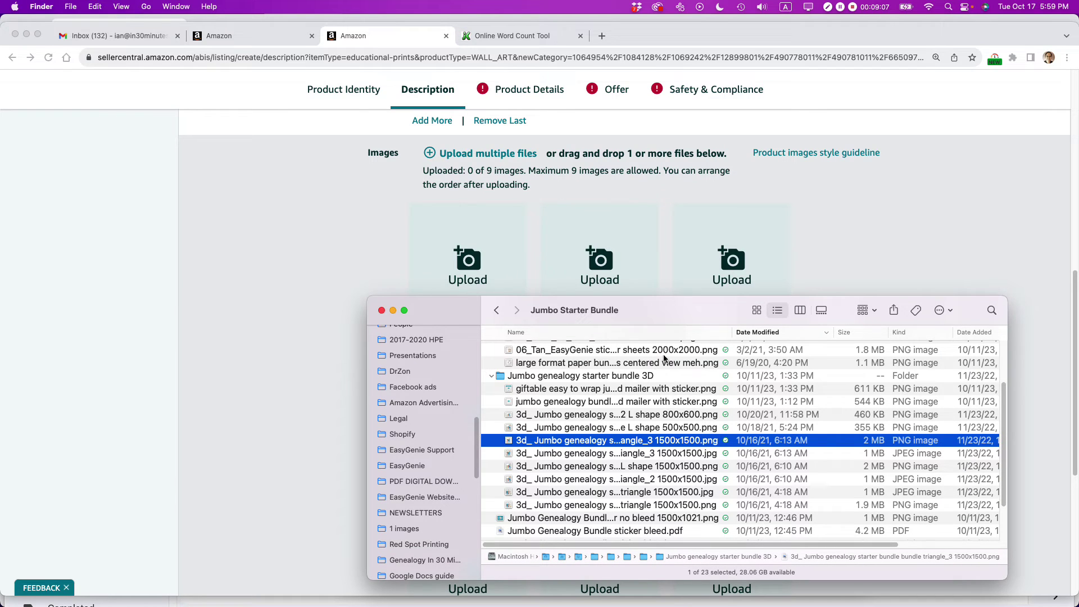
{"action": "left_click_drag", "start_coordinate": [732, 332], "coordinate": [830, 332]}
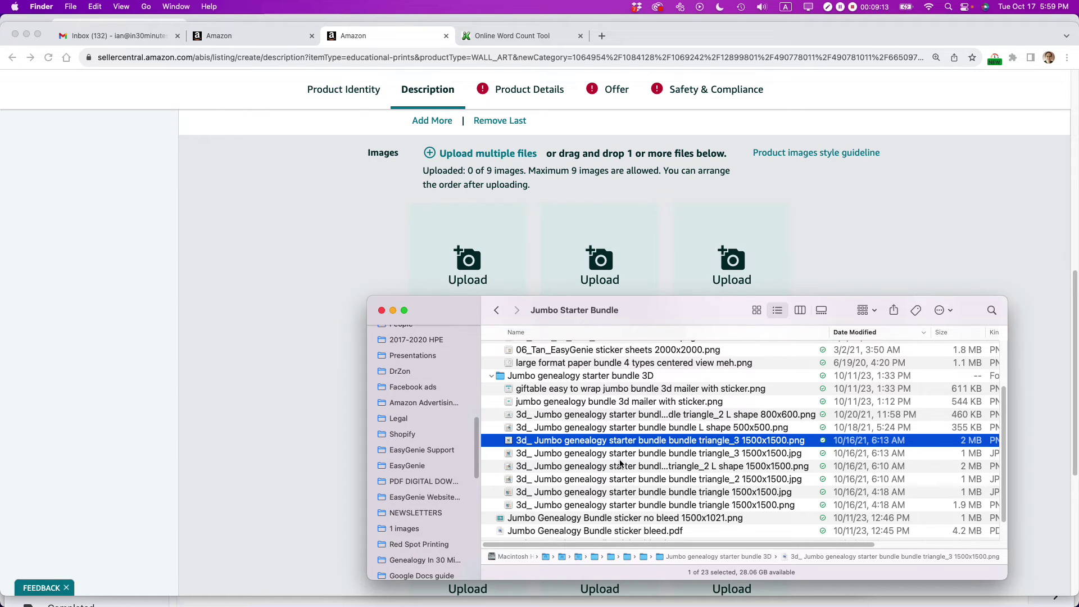
{"action": "left_click", "coordinate": [620, 465]}
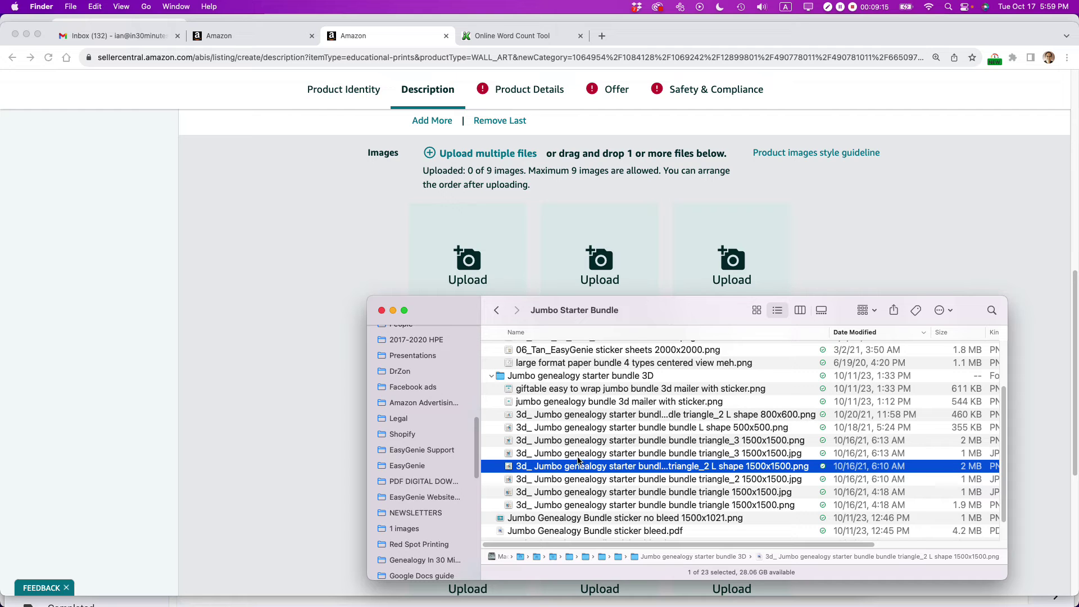
{"action": "double_click", "coordinate": [586, 495]}
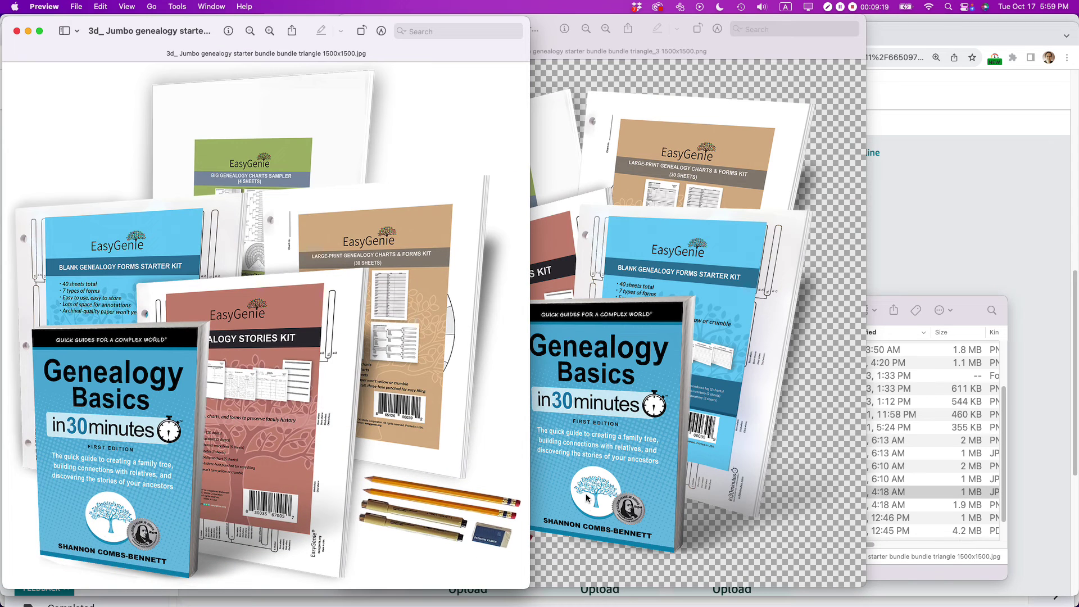
{"action": "key", "text": "super+w"}
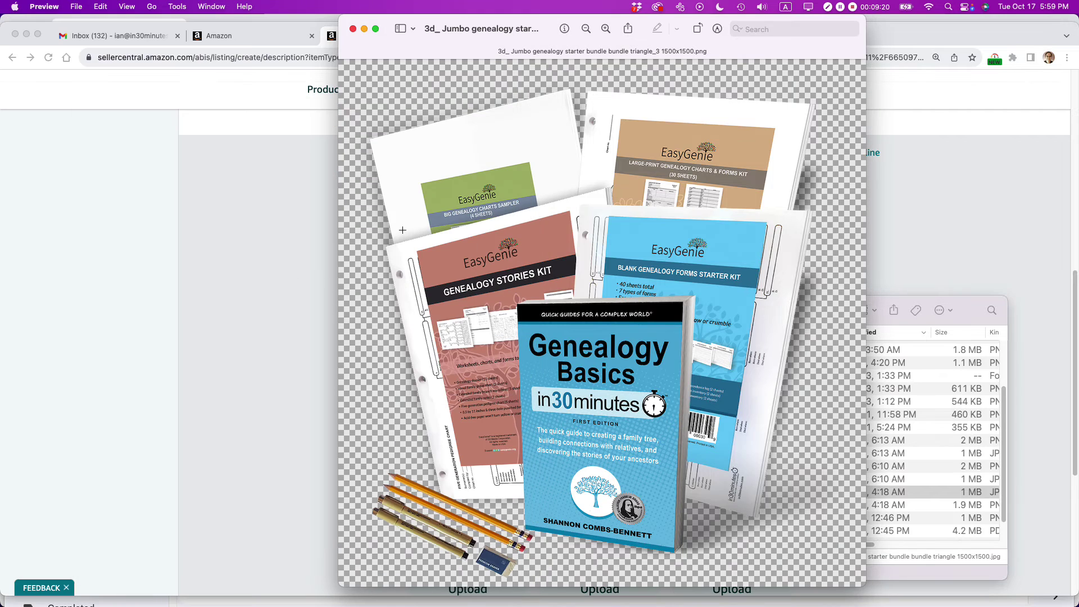
{"action": "left_click", "coordinate": [353, 29]}
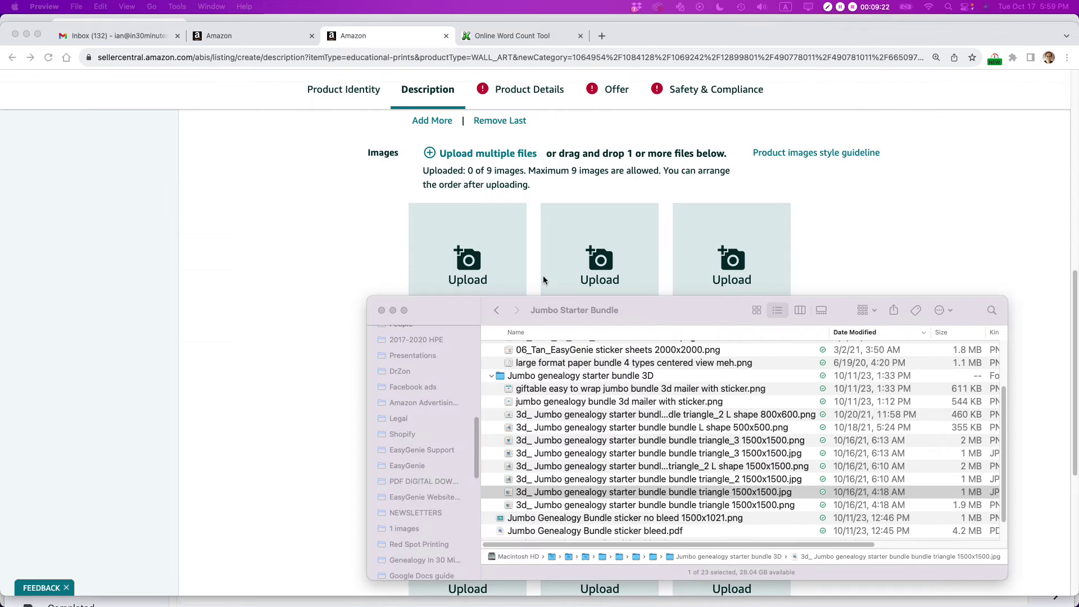
{"action": "left_click", "coordinate": [509, 504]}
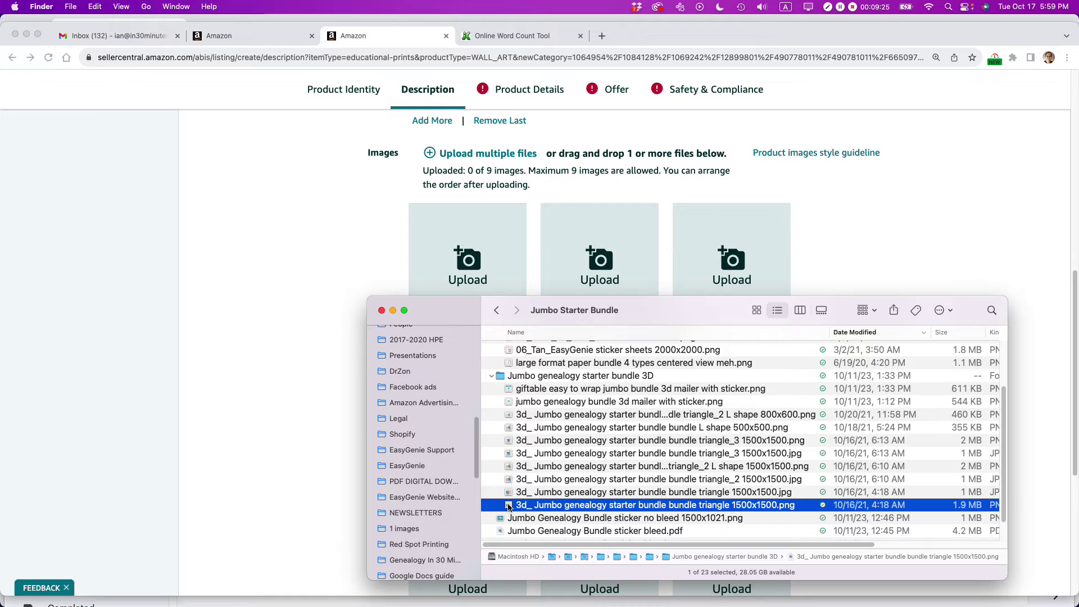
{"action": "left_click_drag", "start_coordinate": [509, 504], "coordinate": [486, 242]}
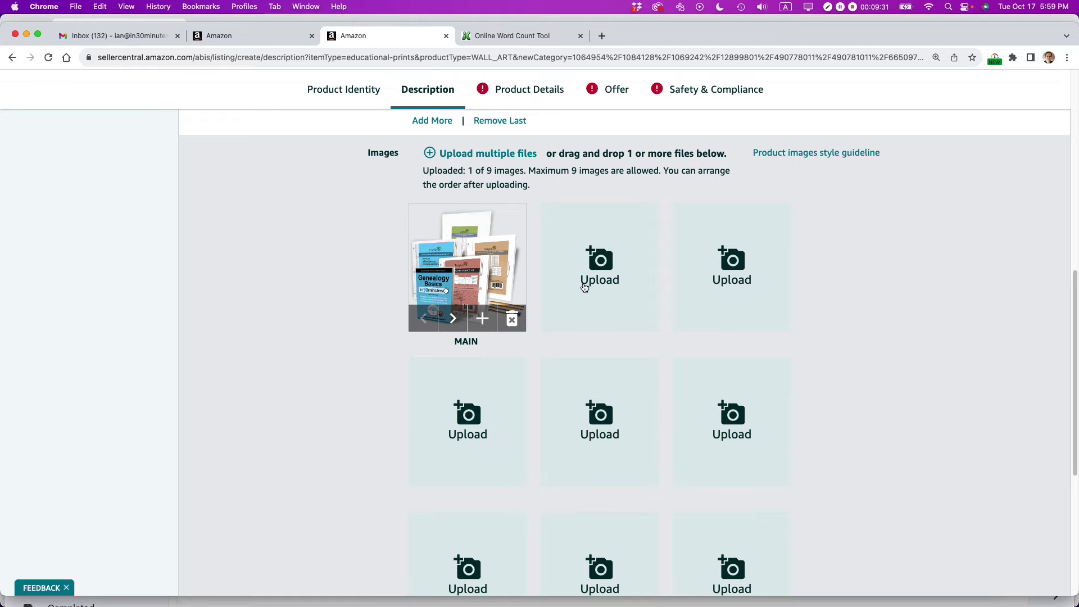
Step: Upload the large format paper image and the 06_Tan_EasyGenie sticker sheets image to slots two and three
{"action": "key", "text": "super+Tab"}
{"action": "scroll", "coordinate": [552, 397], "scroll_direction": "up", "scroll_amount": 3}
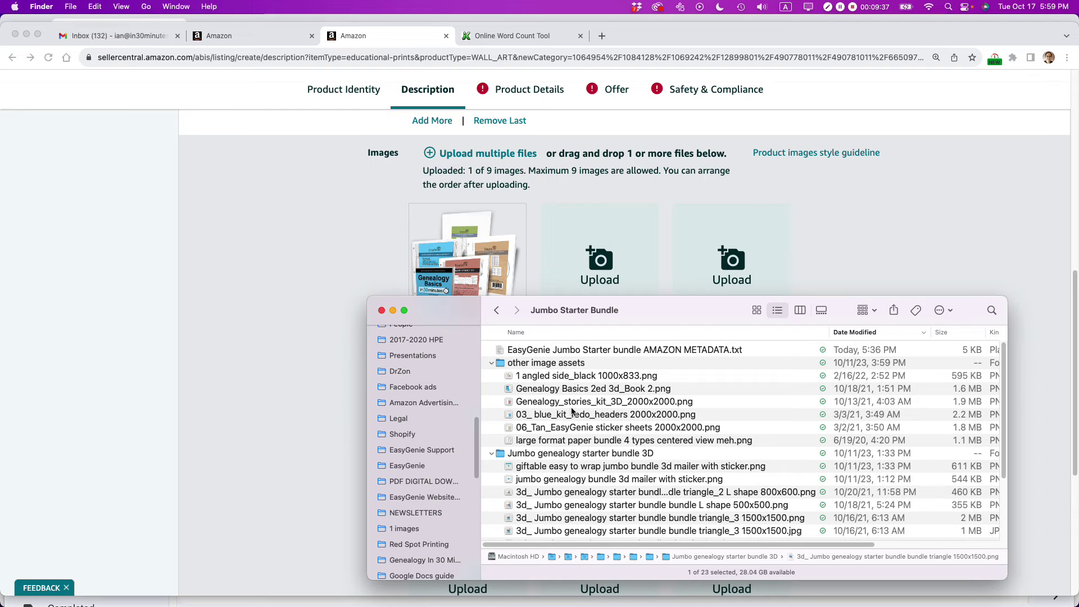
{"action": "scroll", "coordinate": [572, 412], "scroll_direction": "down", "scroll_amount": 6}
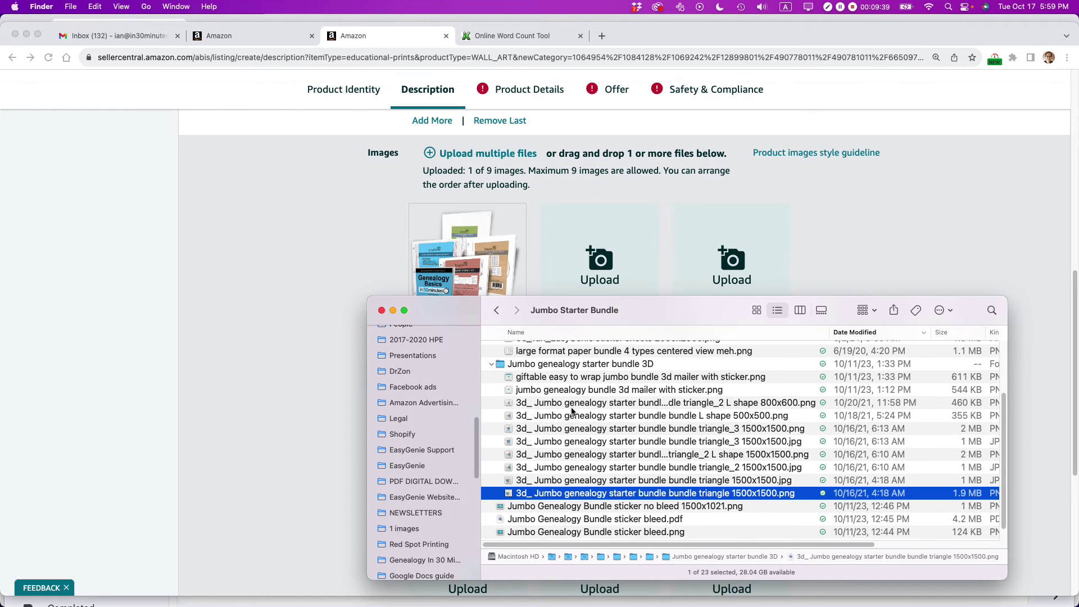
{"action": "scroll", "coordinate": [571, 412], "scroll_direction": "up", "scroll_amount": 6}
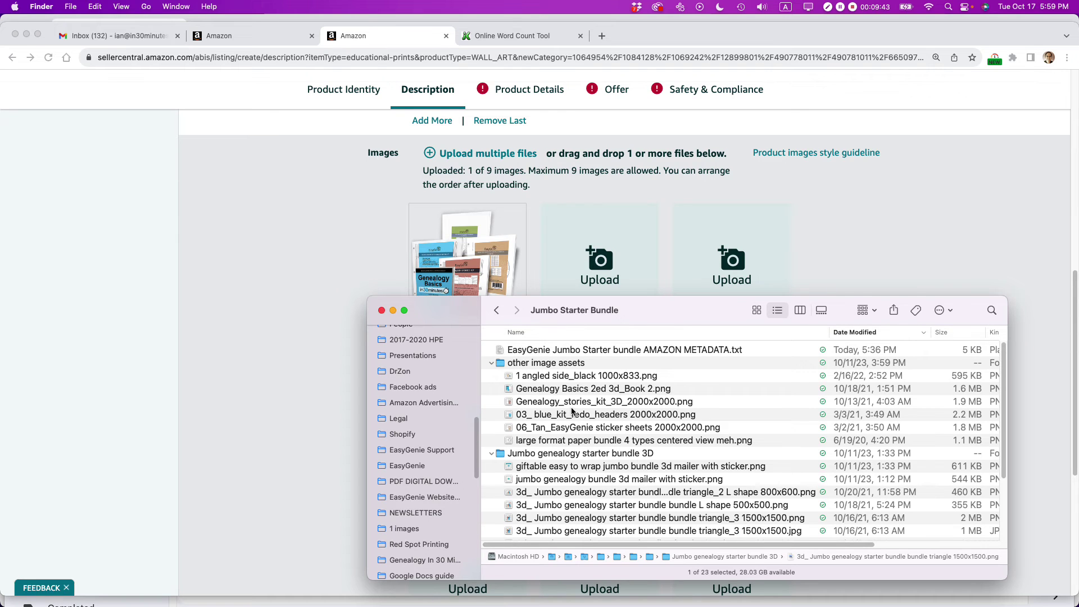
{"action": "left_click", "coordinate": [533, 442]}
{"action": "left_click_drag", "start_coordinate": [508, 443], "coordinate": [588, 251]}
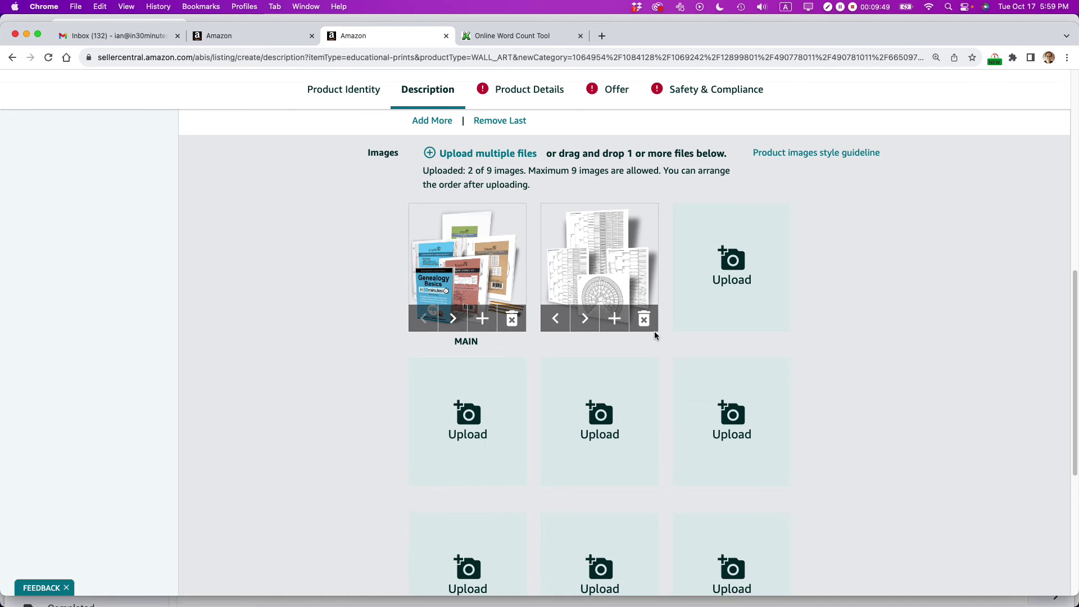
{"action": "key", "text": "super+Tab"}
{"action": "left_click", "coordinate": [555, 382]}
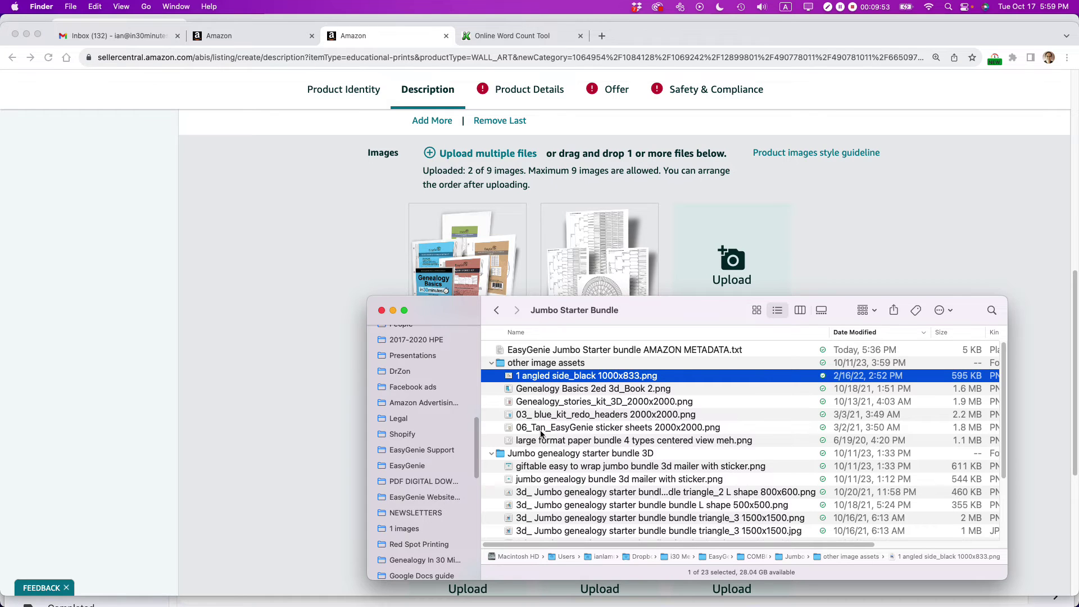
{"action": "left_click", "coordinate": [541, 430]}
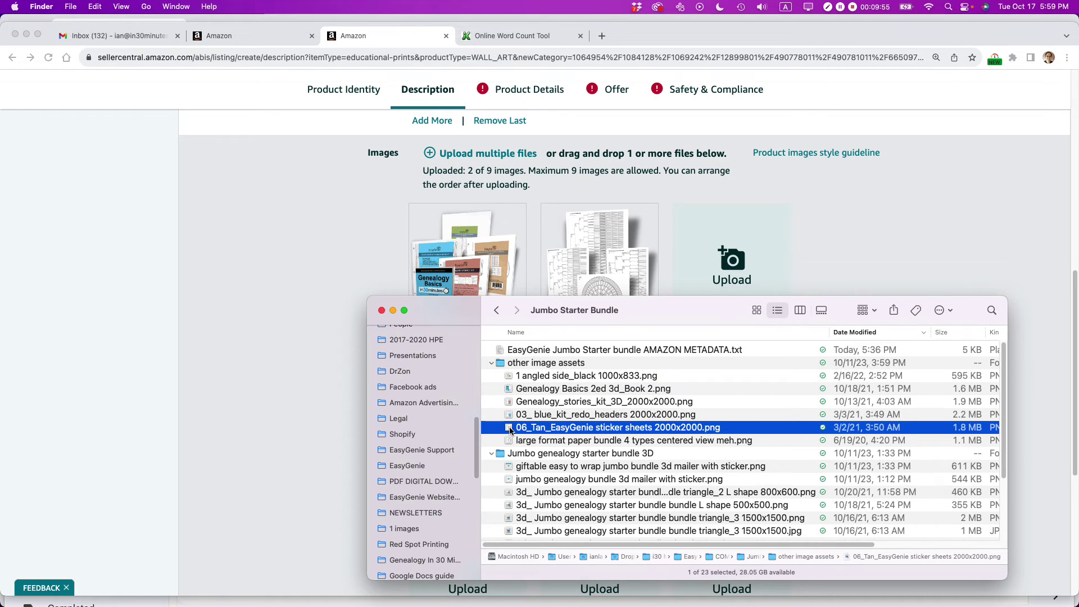
{"action": "left_click_drag", "start_coordinate": [510, 430], "coordinate": [699, 255]}
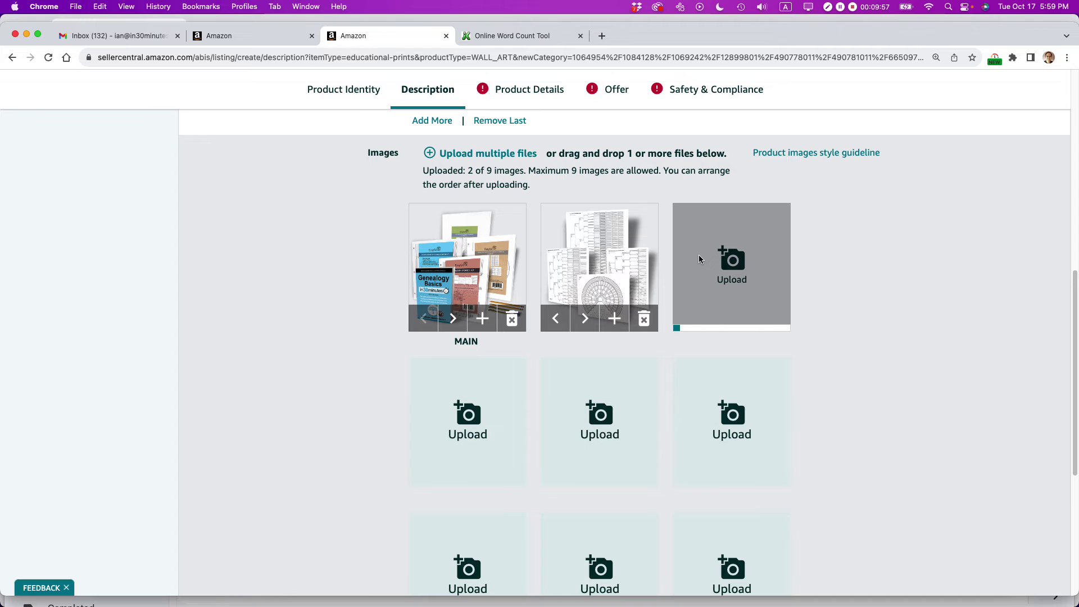
Step: Upload the 03_blue_kit_redo_headers and Genealogy_stories_kit_3D_2000x2000.png images to slots four and five
{"action": "left_click", "coordinate": [491, 397]}
{"action": "key", "text": "Escape"}
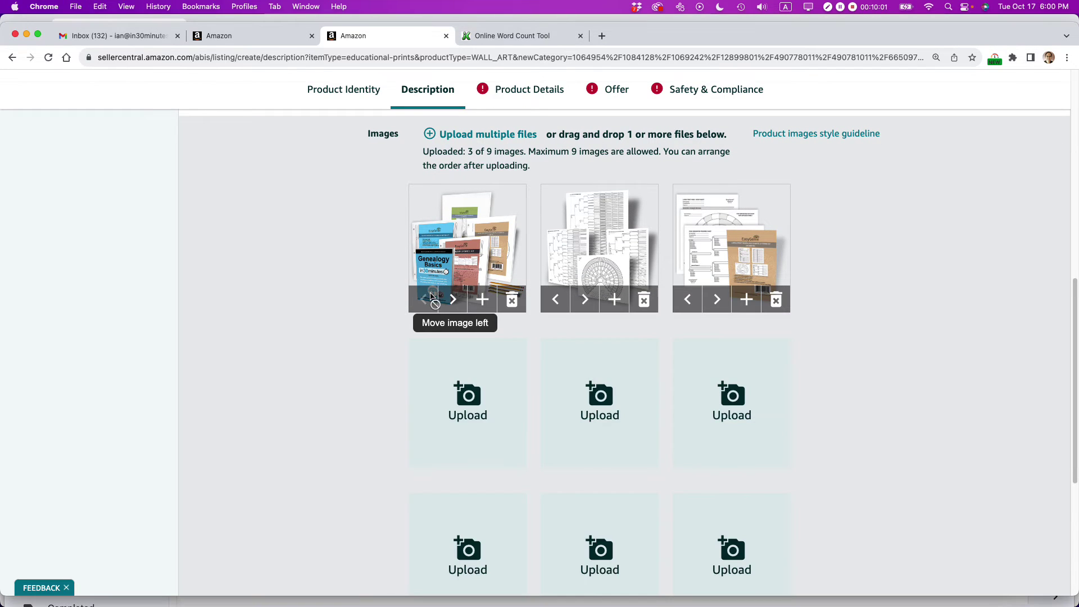
{"action": "key", "text": "super+Tab"}
{"action": "left_click_drag", "start_coordinate": [435, 104], "coordinate": [447, 433]}
{"action": "left_click_drag", "start_coordinate": [554, 543], "coordinate": [482, 399]}
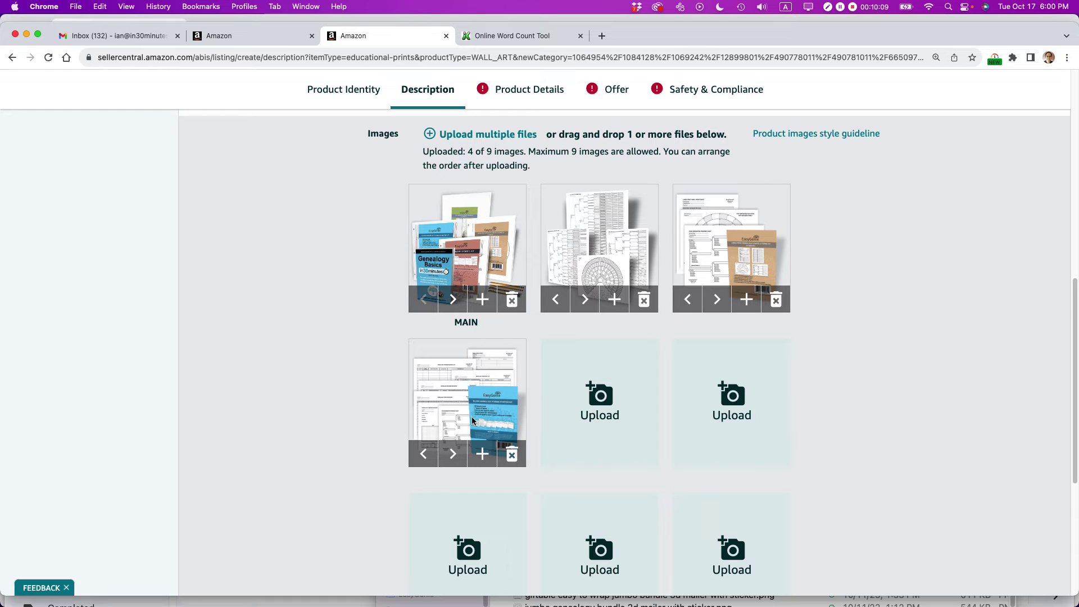
{"action": "key", "text": "super+Tab"}
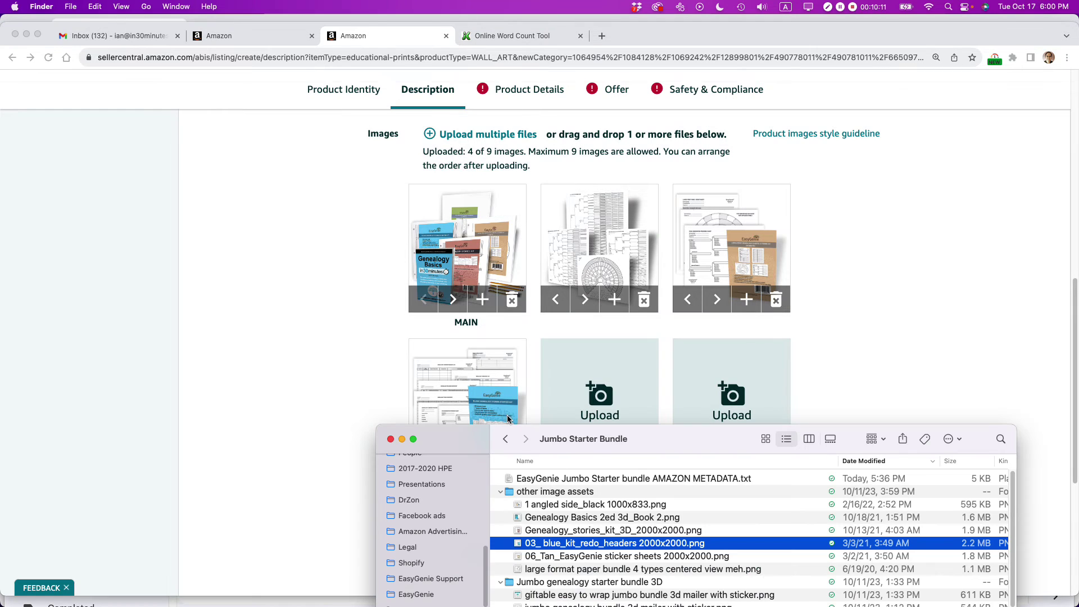
{"action": "scroll", "coordinate": [564, 484], "scroll_direction": "down", "scroll_amount": 1}
{"action": "left_click", "coordinate": [548, 517]}
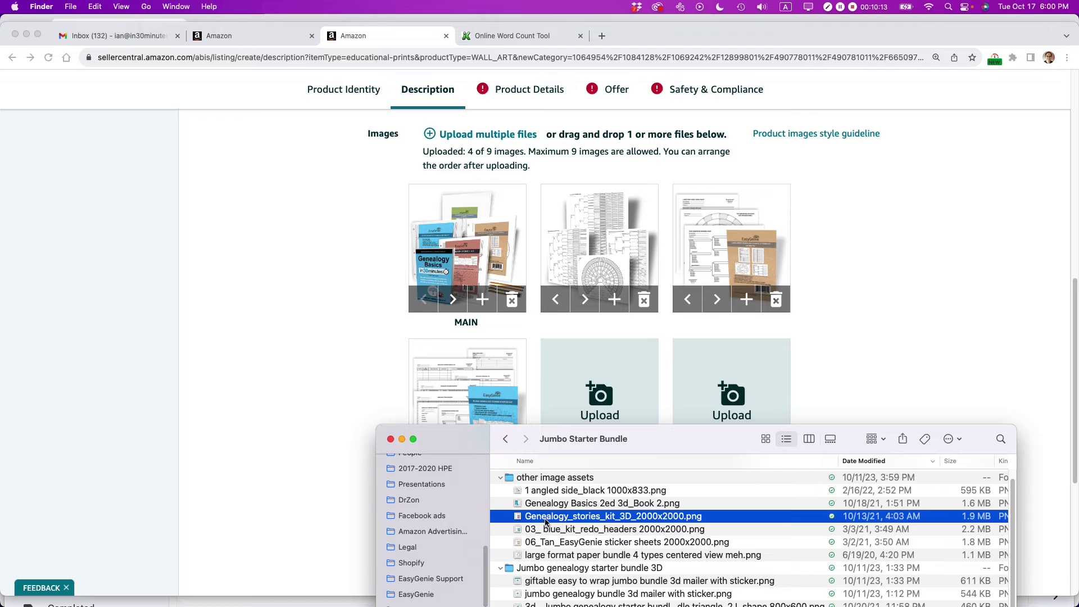
{"action": "left_click_drag", "start_coordinate": [524, 517], "coordinate": [618, 403]}
Step: Upload '1 angled side_black 1000x833.png' to slot six and the giftable 3d mailer image next
{"action": "scroll", "coordinate": [615, 396], "scroll_direction": "down", "scroll_amount": 3}
{"action": "key", "text": "super+Tab"}
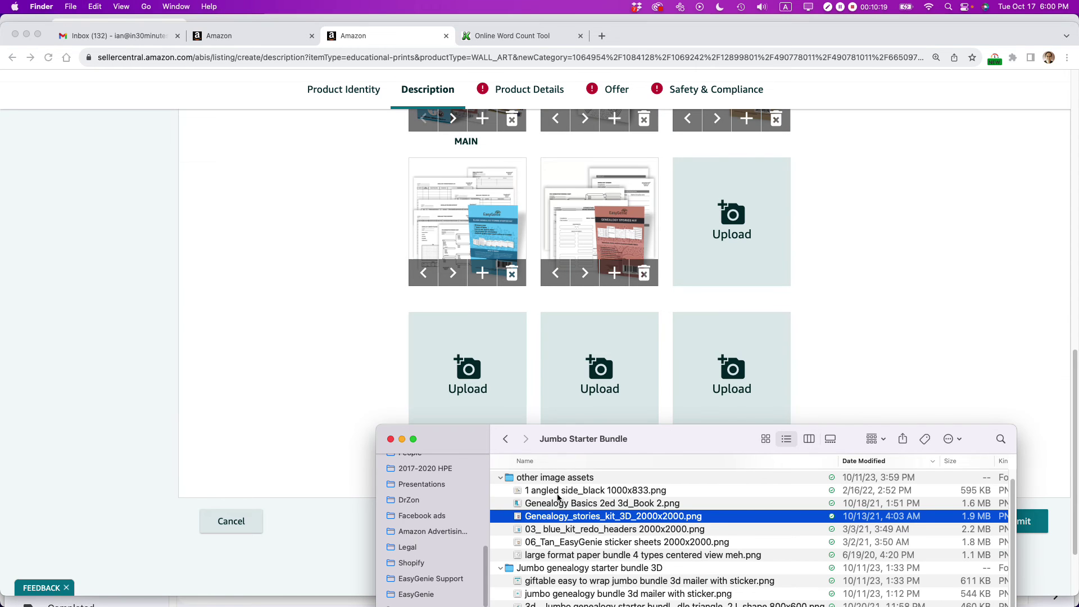
{"action": "left_click", "coordinate": [521, 491]}
{"action": "left_click_drag", "start_coordinate": [520, 492], "coordinate": [707, 251]}
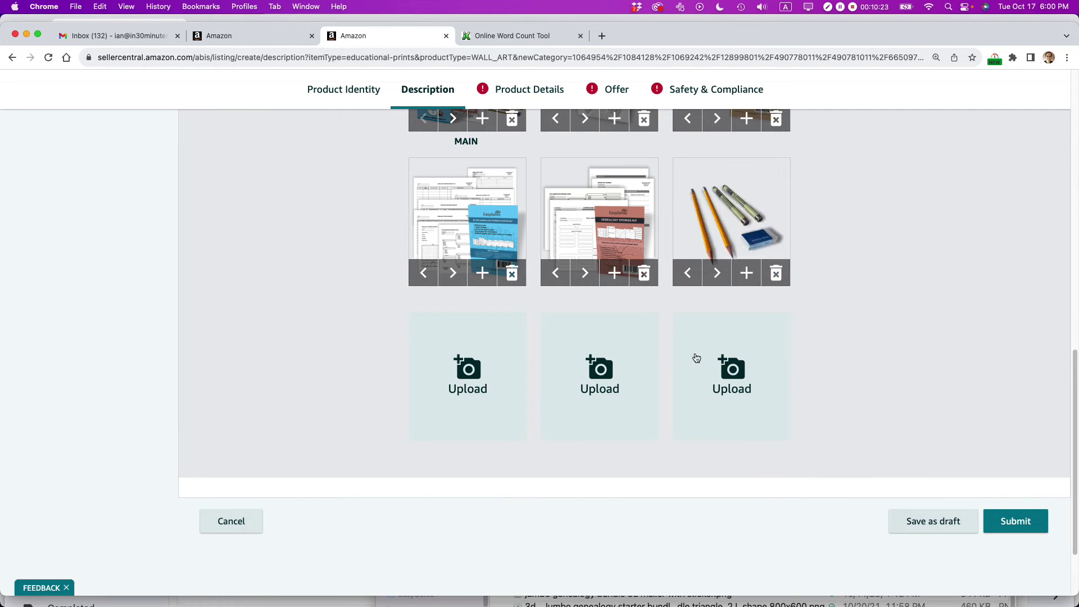
{"action": "key", "text": "super+Tab"}
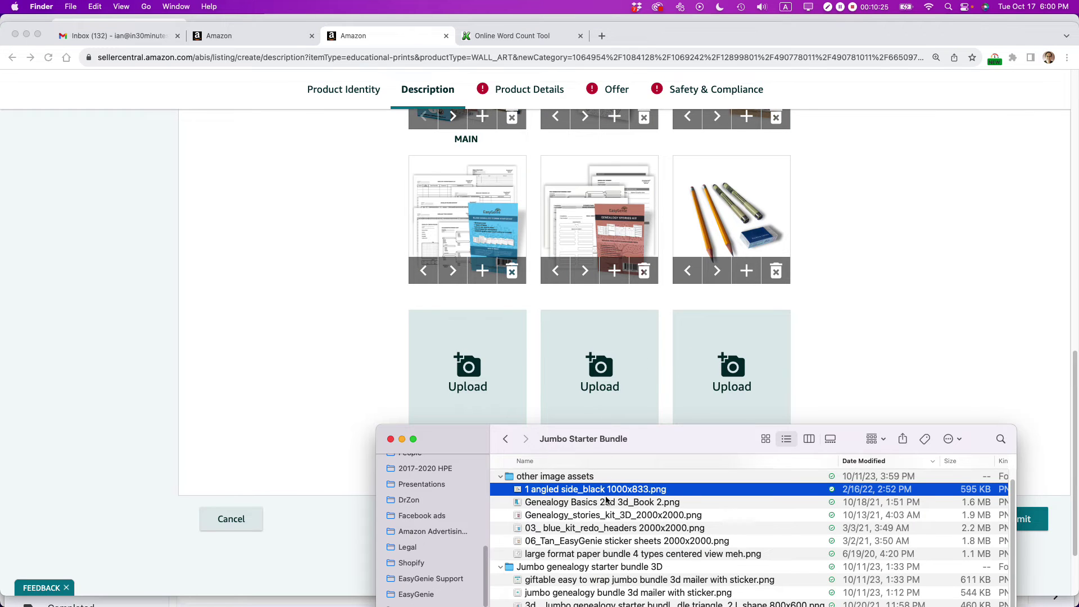
{"action": "scroll", "coordinate": [606, 525], "scroll_direction": "down", "scroll_amount": 1}
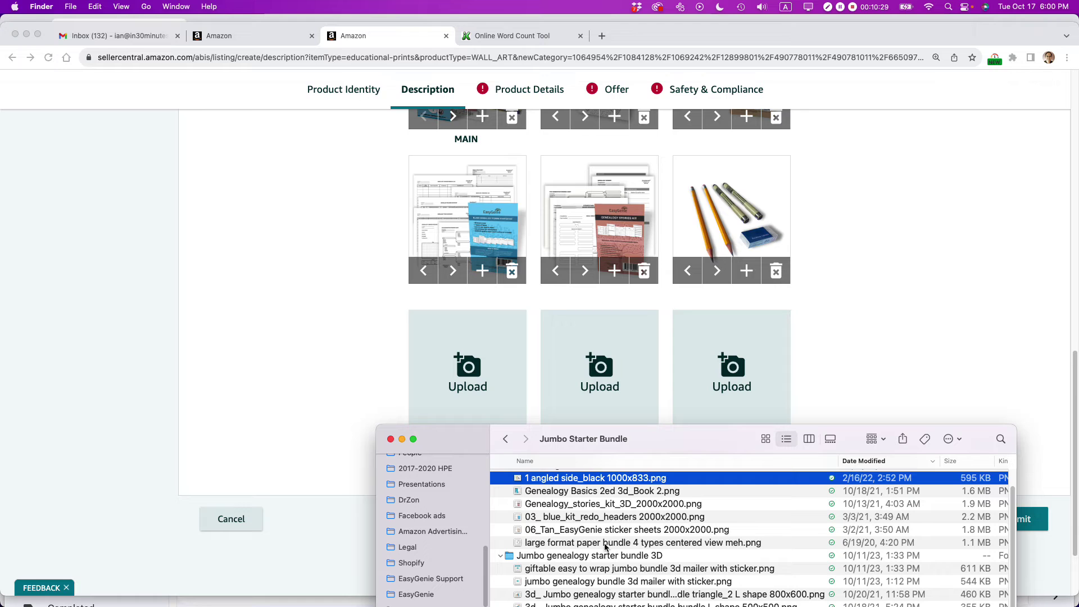
{"action": "scroll", "coordinate": [604, 532], "scroll_direction": "down", "scroll_amount": 1}
{"action": "left_click_drag", "start_coordinate": [561, 563], "coordinate": [473, 370]}
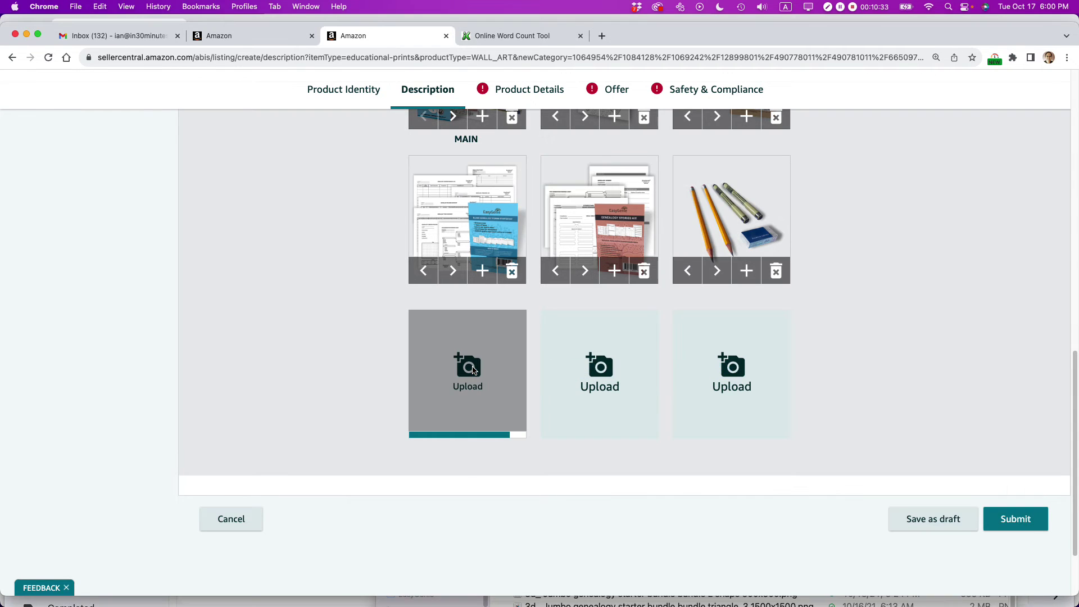
{"action": "scroll", "coordinate": [473, 365], "scroll_direction": "up", "scroll_amount": 3}
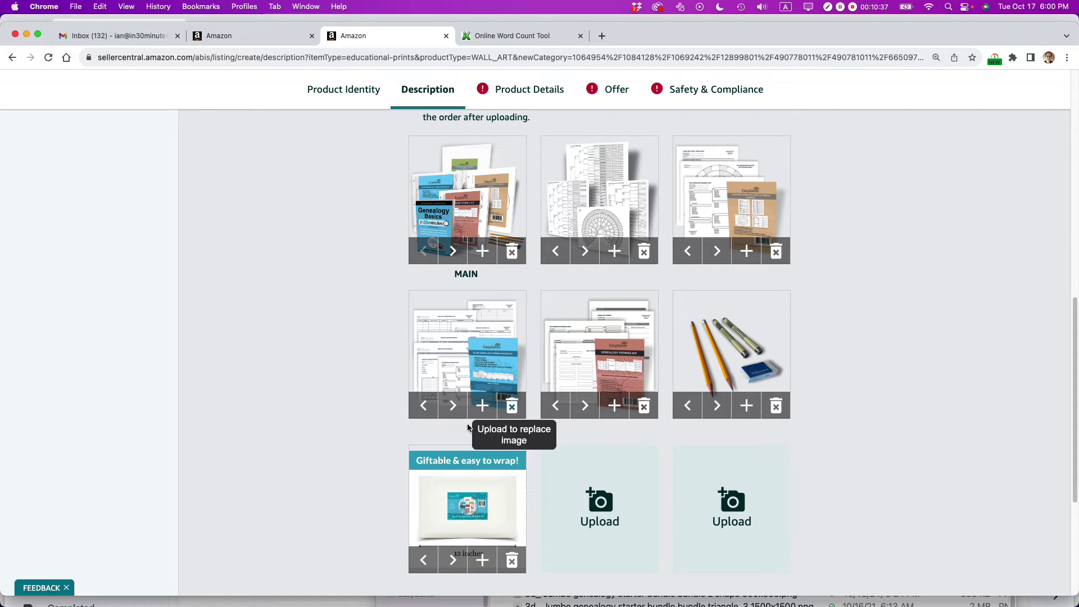
Step: Shift the giftable mailer image five places left to second, then the blue kit image two places to third
{"action": "left_click", "coordinate": [426, 562]}
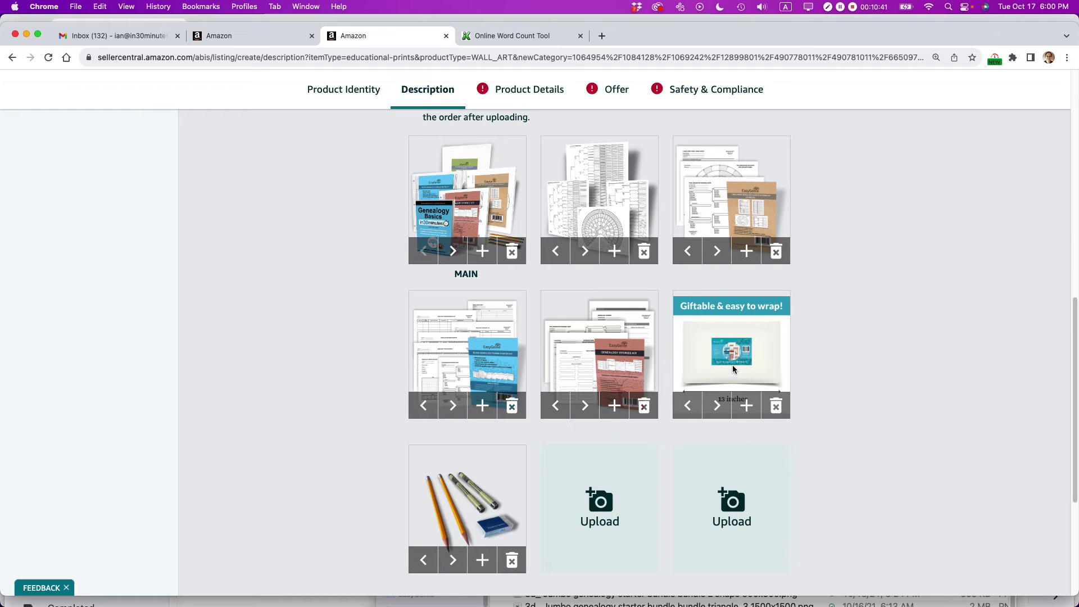
{"action": "left_click", "coordinate": [691, 406]}
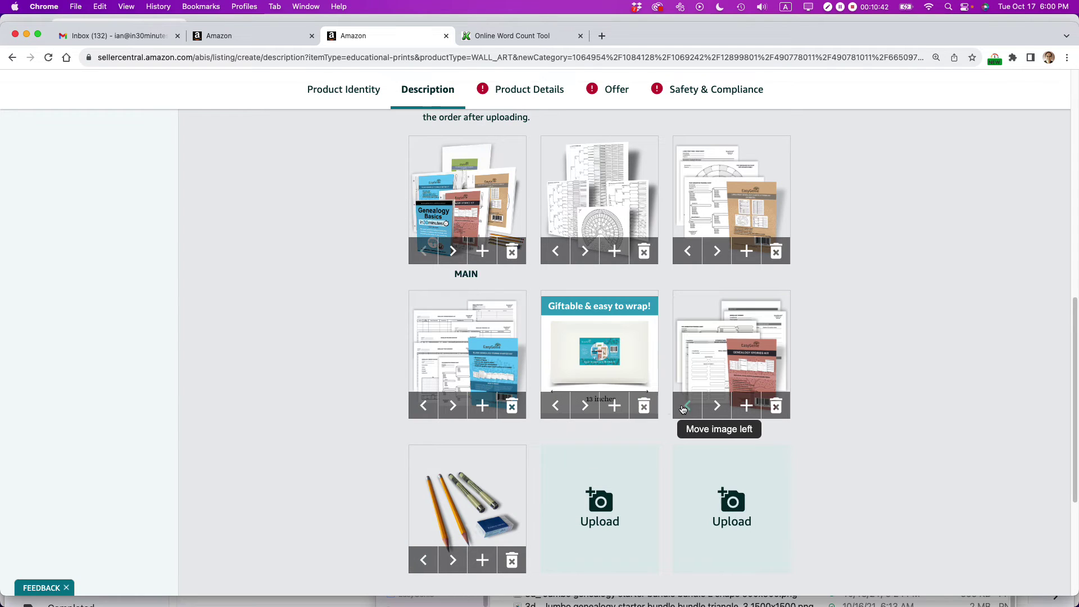
{"action": "left_click", "coordinate": [550, 405]}
{"action": "left_click", "coordinate": [424, 406]}
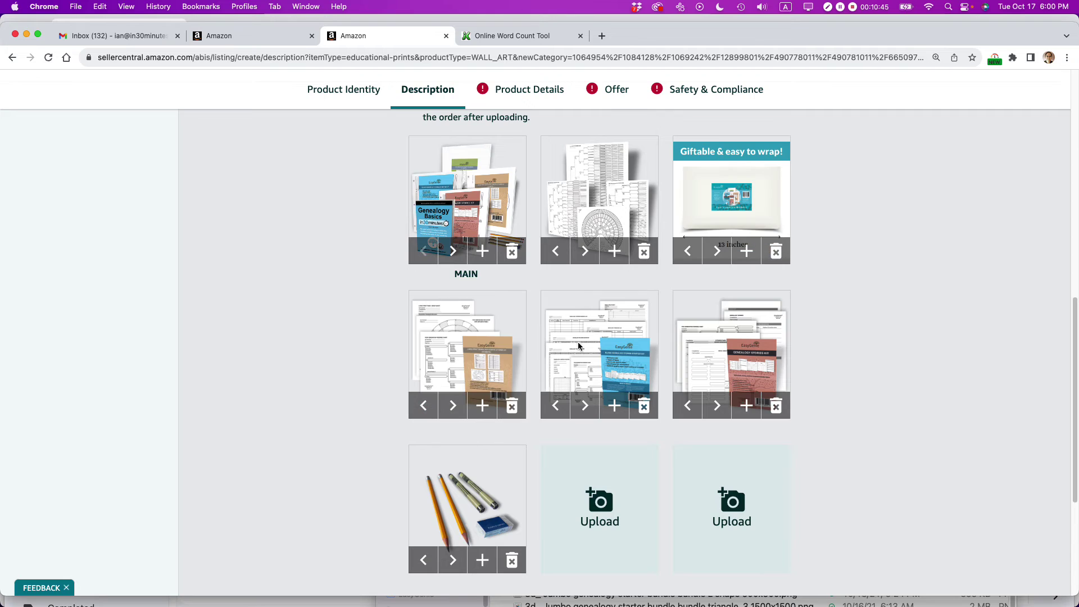
{"action": "left_click", "coordinate": [689, 254]}
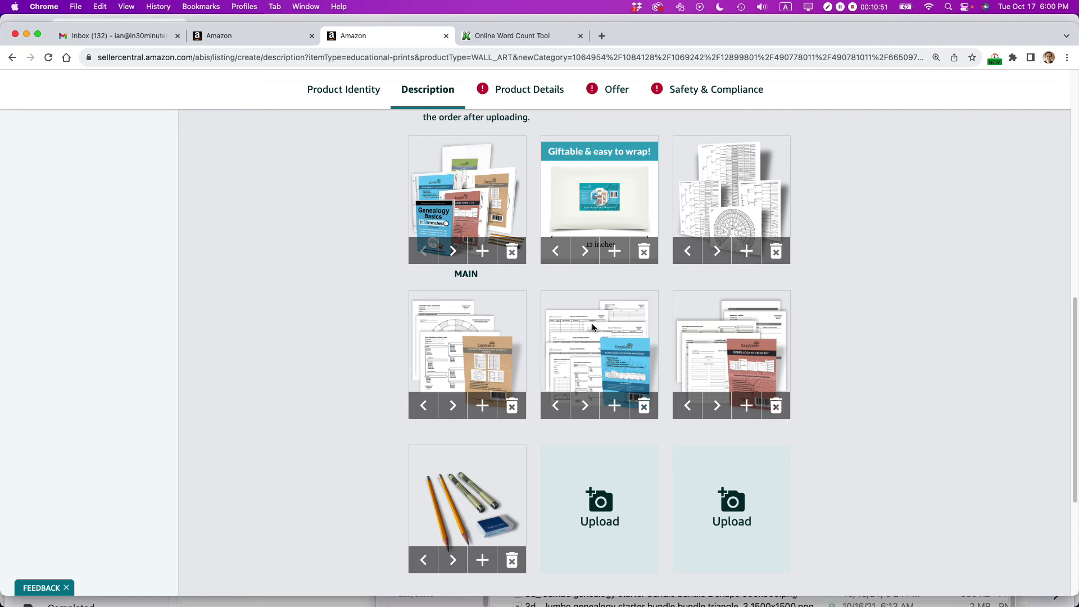
{"action": "left_click", "coordinate": [556, 406]}
{"action": "left_click", "coordinate": [423, 406]}
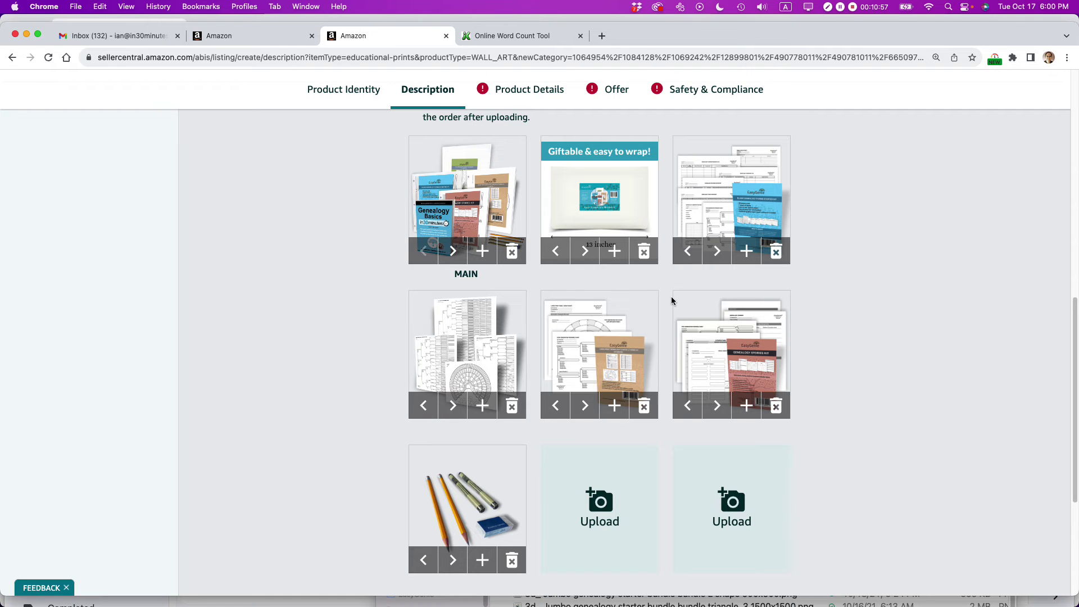
Step: Drag 'Genealogy Basics 2ed 3d_Book 2.png' from Finder into the eighth image slot, making 8 of 9
{"action": "scroll", "coordinate": [671, 301], "scroll_direction": "down", "scroll_amount": 1}
{"action": "key", "text": "super+Tab"}
{"action": "scroll", "coordinate": [584, 484], "scroll_direction": "down", "scroll_amount": 1}
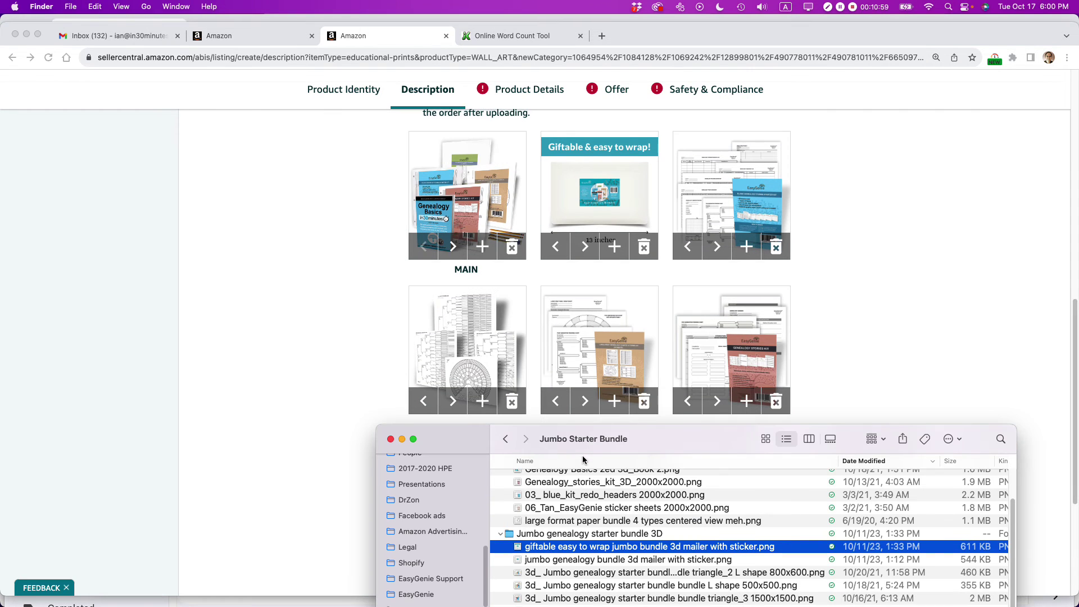
{"action": "scroll", "coordinate": [558, 515], "scroll_direction": "up", "scroll_amount": 2}
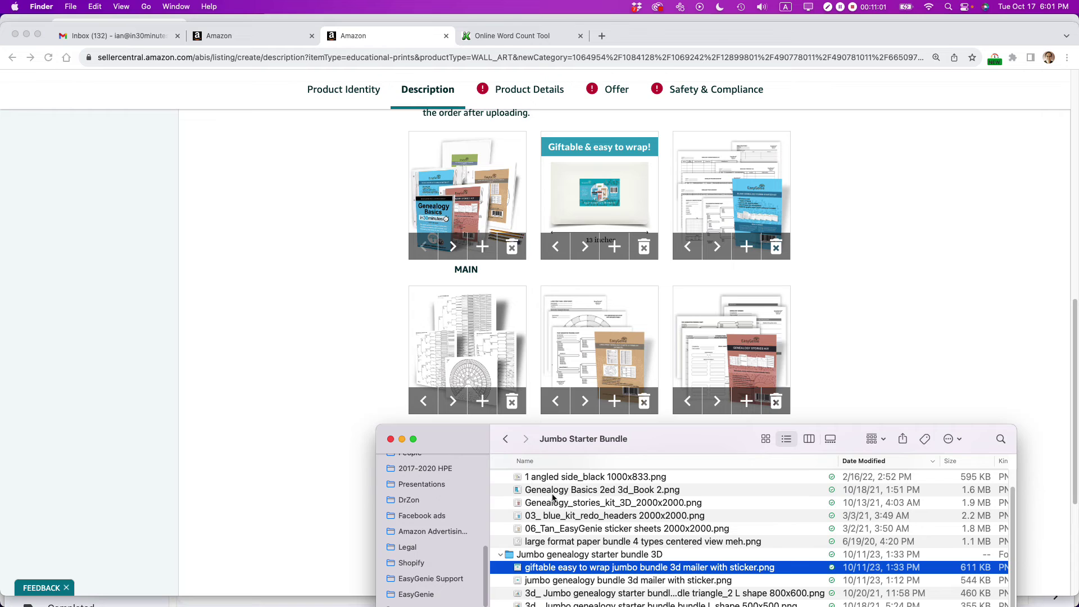
{"action": "left_click", "coordinate": [515, 493]}
{"action": "left_click_drag", "start_coordinate": [703, 429], "coordinate": [982, 286]}
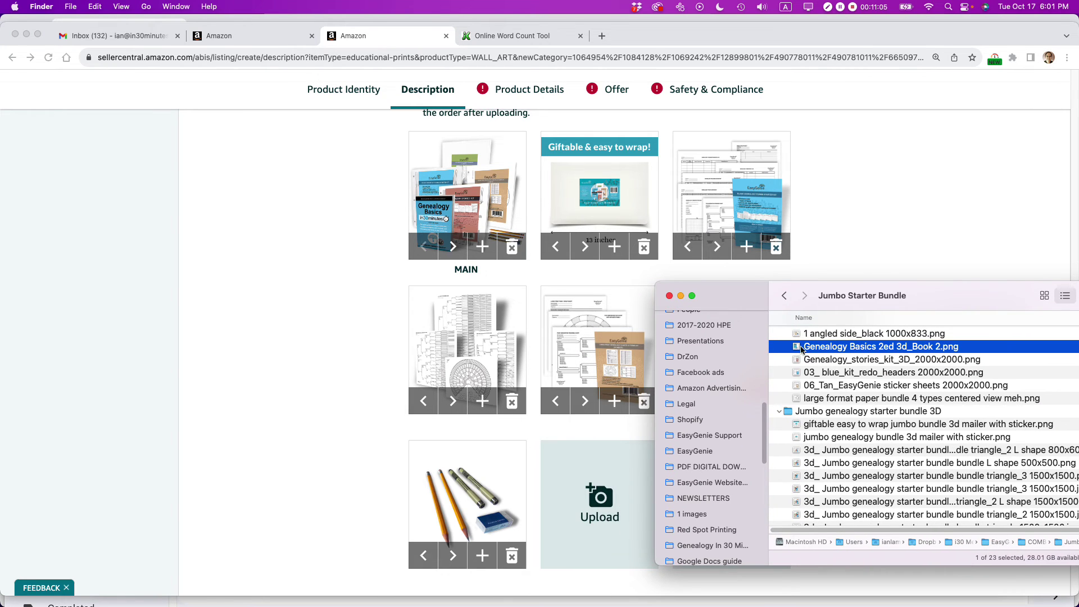
{"action": "left_click_drag", "start_coordinate": [801, 349], "coordinate": [569, 494]}
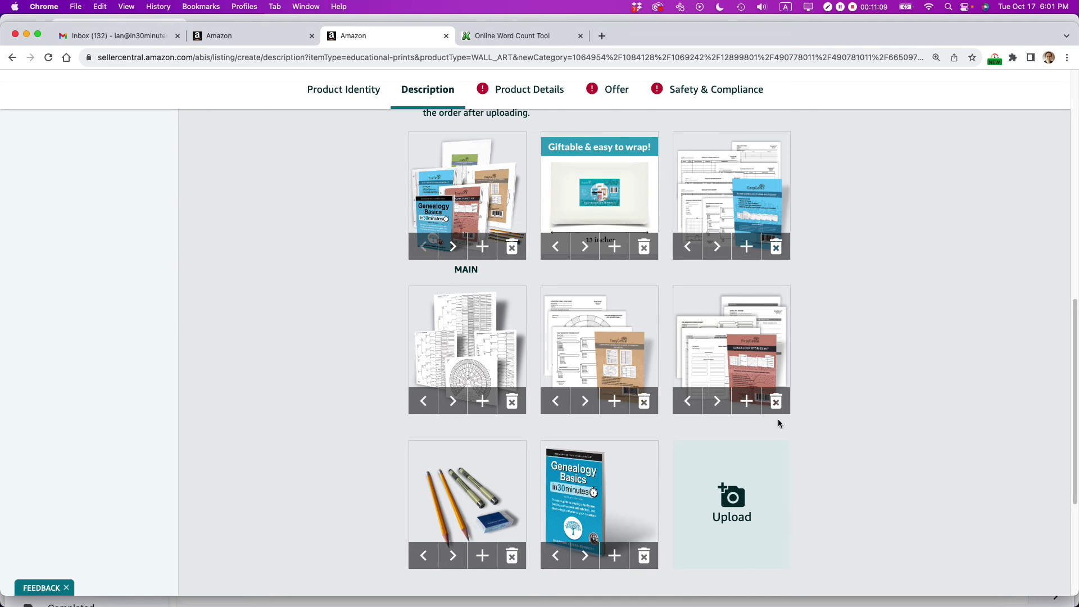
{"action": "scroll", "coordinate": [868, 369], "scroll_direction": "up", "scroll_amount": 4}
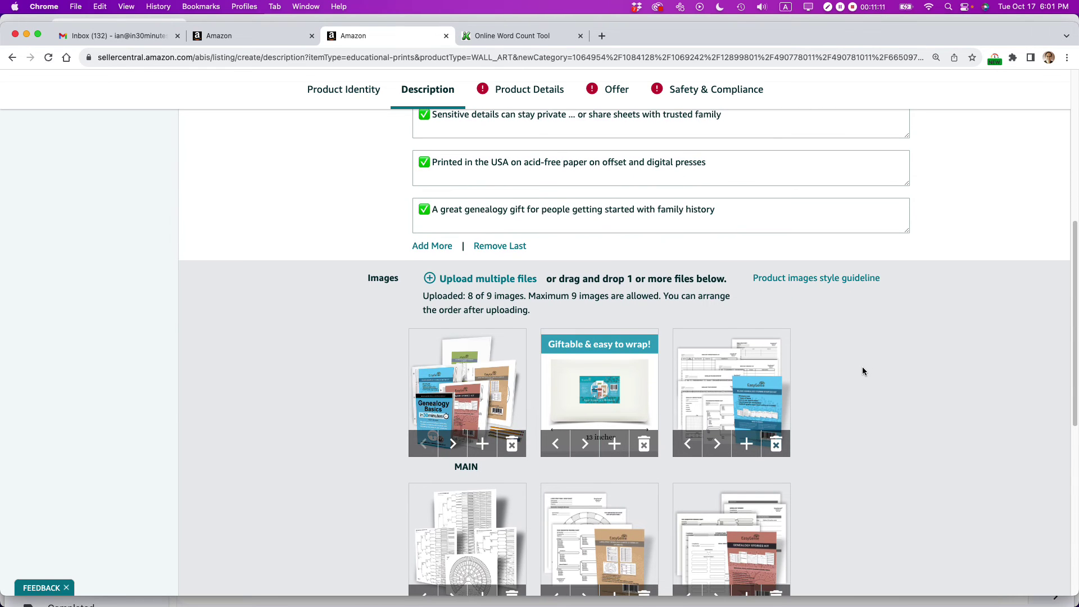
{"action": "scroll", "coordinate": [862, 369], "scroll_direction": "up", "scroll_amount": 2}
{"action": "scroll", "coordinate": [863, 367], "scroll_direction": "down", "scroll_amount": 3}
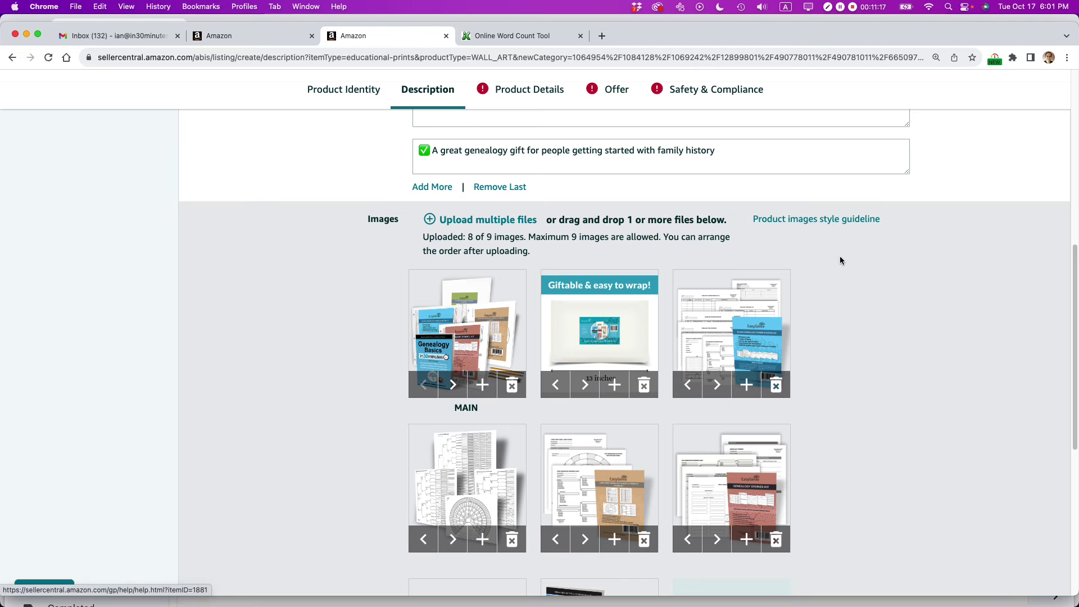
{"action": "scroll", "coordinate": [843, 256], "scroll_direction": "down", "scroll_amount": 1}
{"action": "scroll", "coordinate": [842, 259], "scroll_direction": "down", "scroll_amount": 3}
{"action": "scroll", "coordinate": [842, 259], "scroll_direction": "up", "scroll_amount": 12}
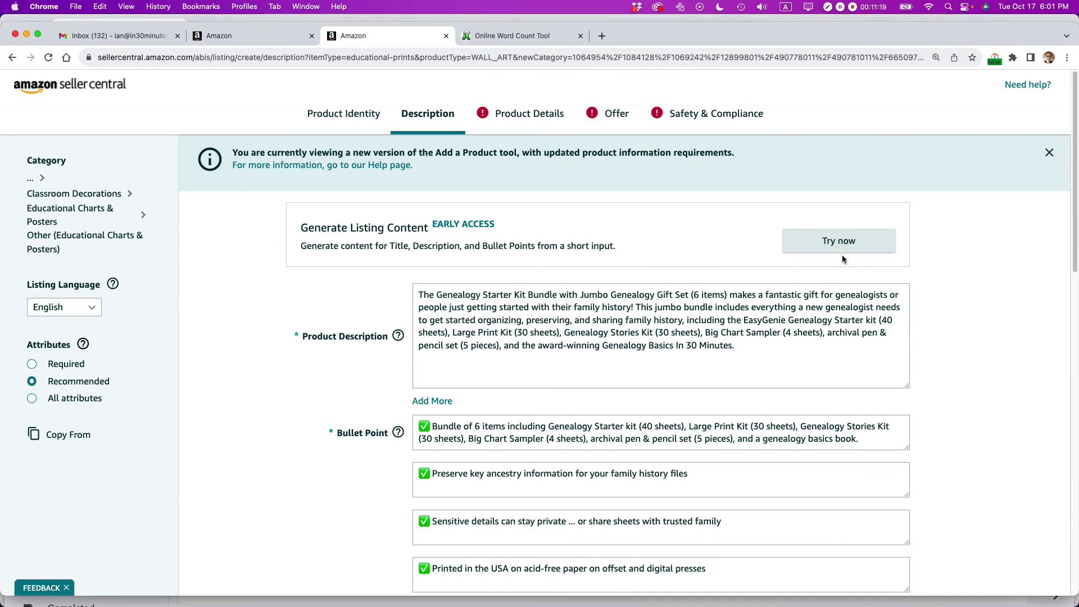
{"action": "scroll", "coordinate": [842, 258], "scroll_direction": "down", "scroll_amount": 15}
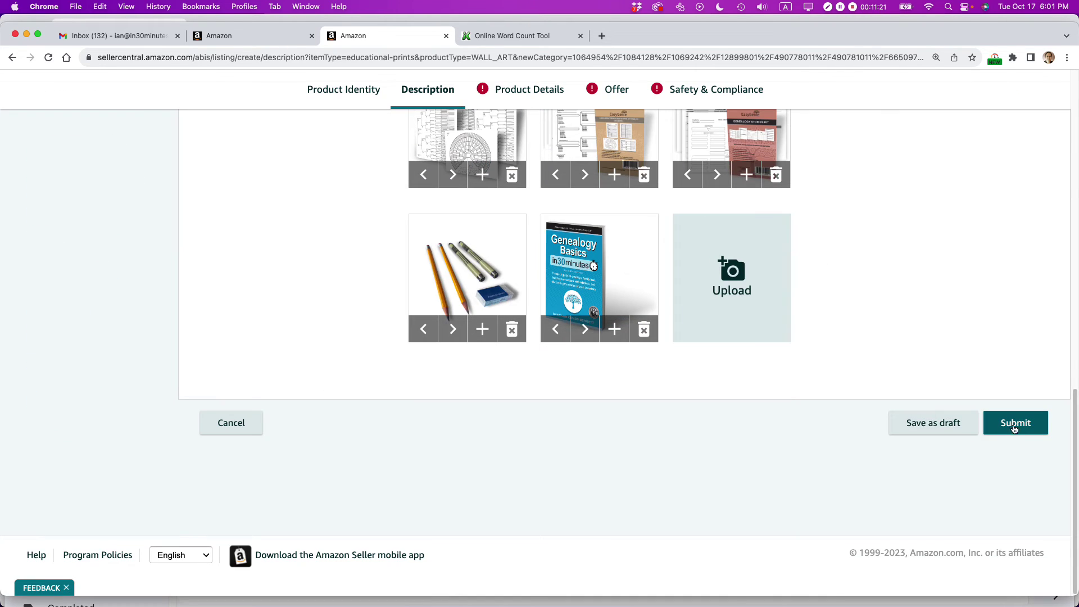
Step: Submit the listing, acknowledge the '25 items require your attention' warning, and jump to Product Details
{"action": "left_click", "coordinate": [1021, 427]}
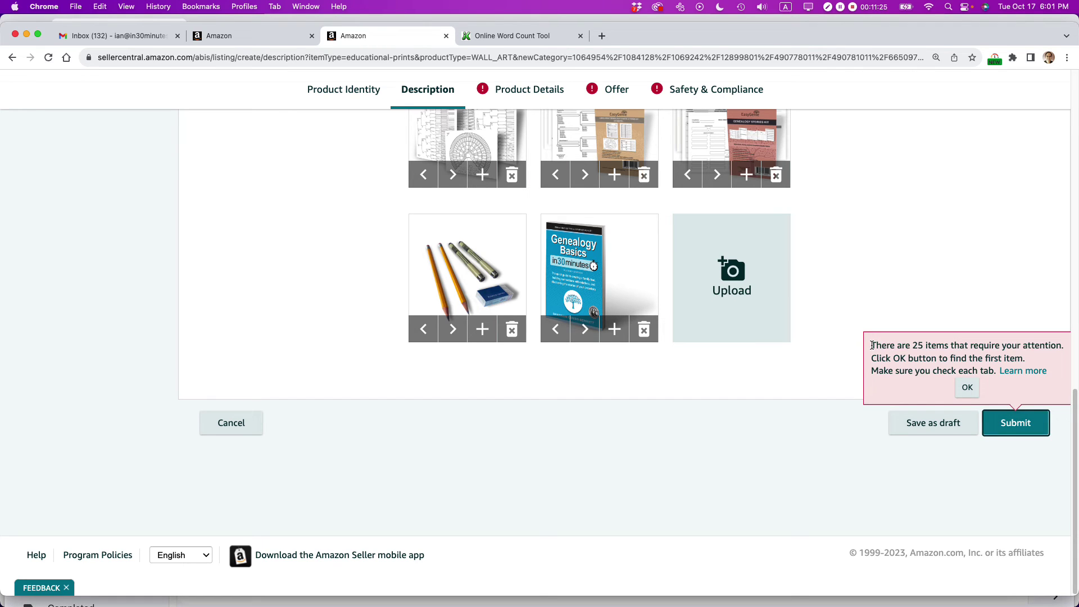
{"action": "left_click_drag", "start_coordinate": [871, 345], "coordinate": [1024, 354]}
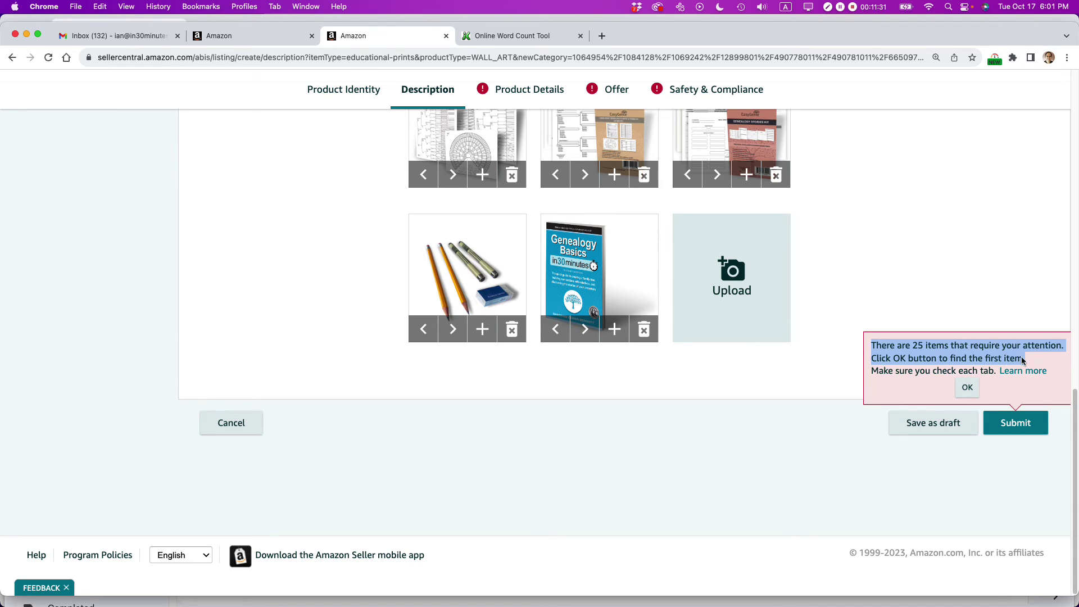
{"action": "left_click", "coordinate": [967, 388]}
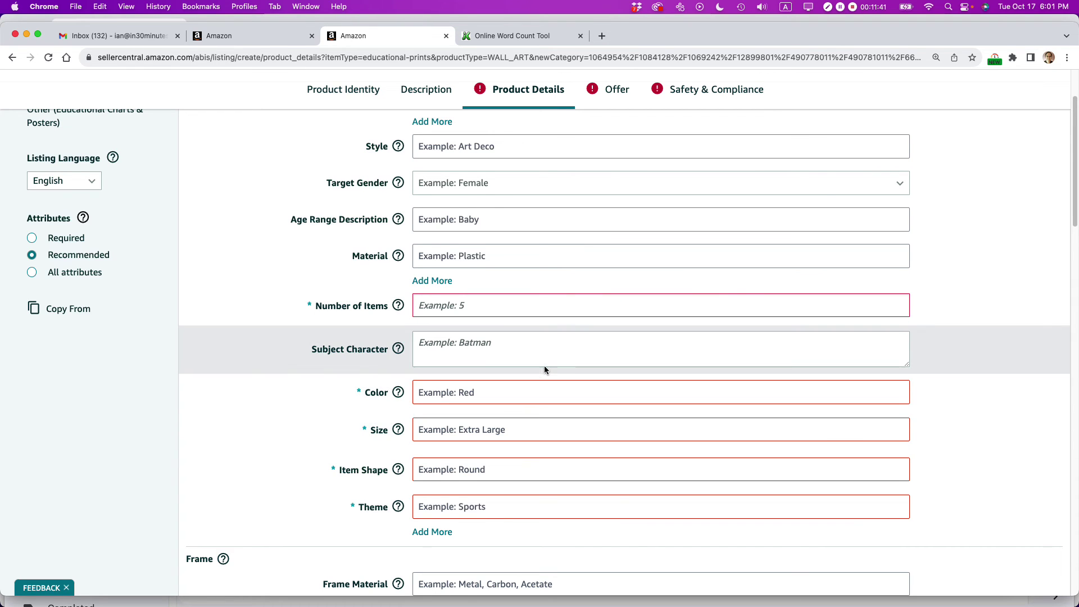
{"action": "scroll", "coordinate": [544, 366], "scroll_direction": "down", "scroll_amount": 2}
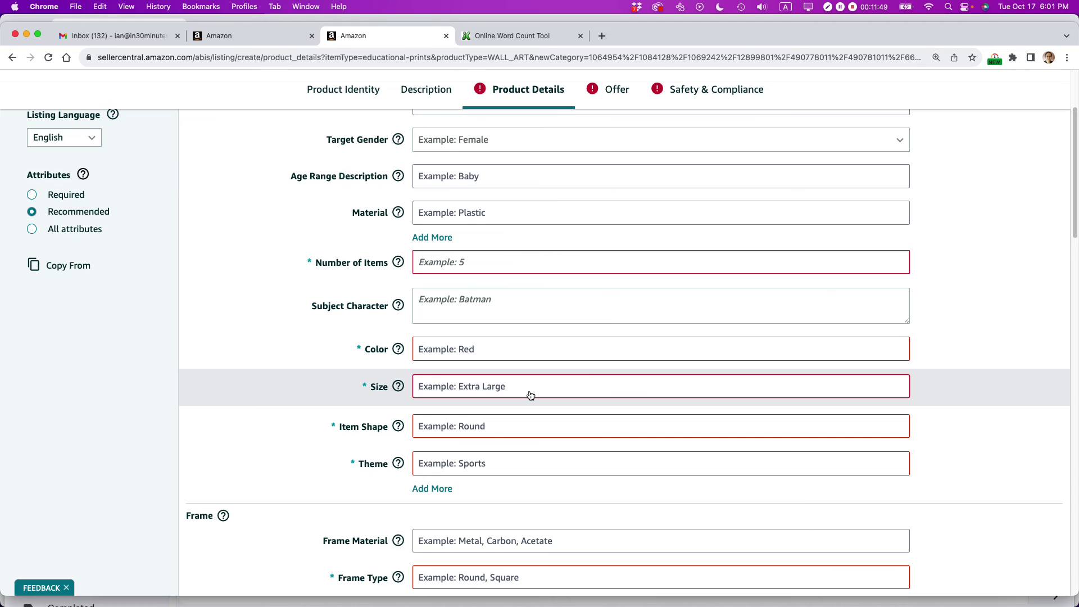
{"action": "scroll", "coordinate": [530, 395], "scroll_direction": "down", "scroll_amount": 10}
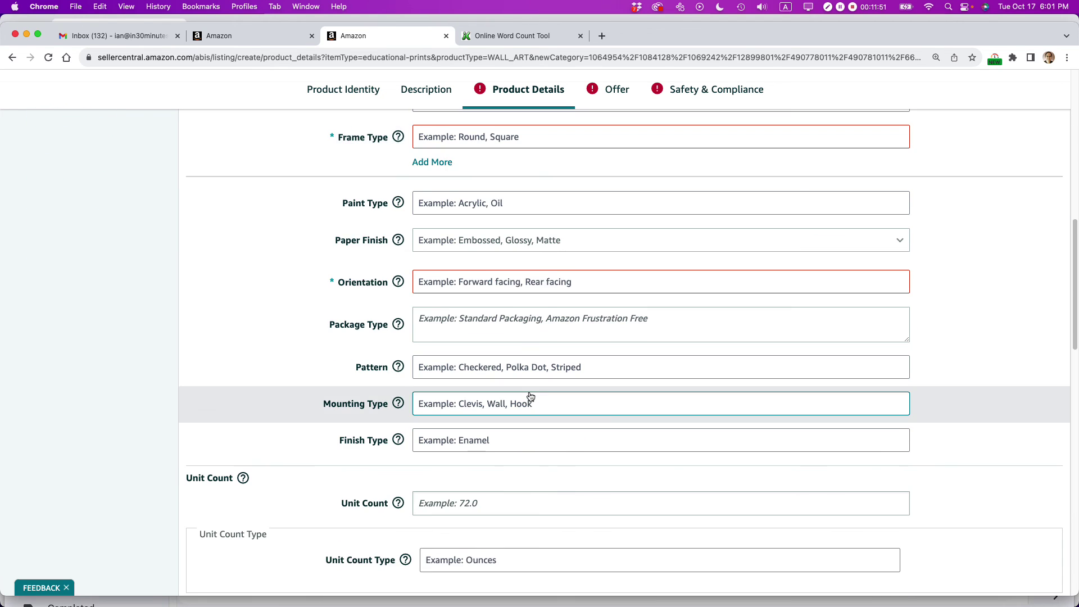
{"action": "scroll", "coordinate": [530, 397], "scroll_direction": "down", "scroll_amount": 10}
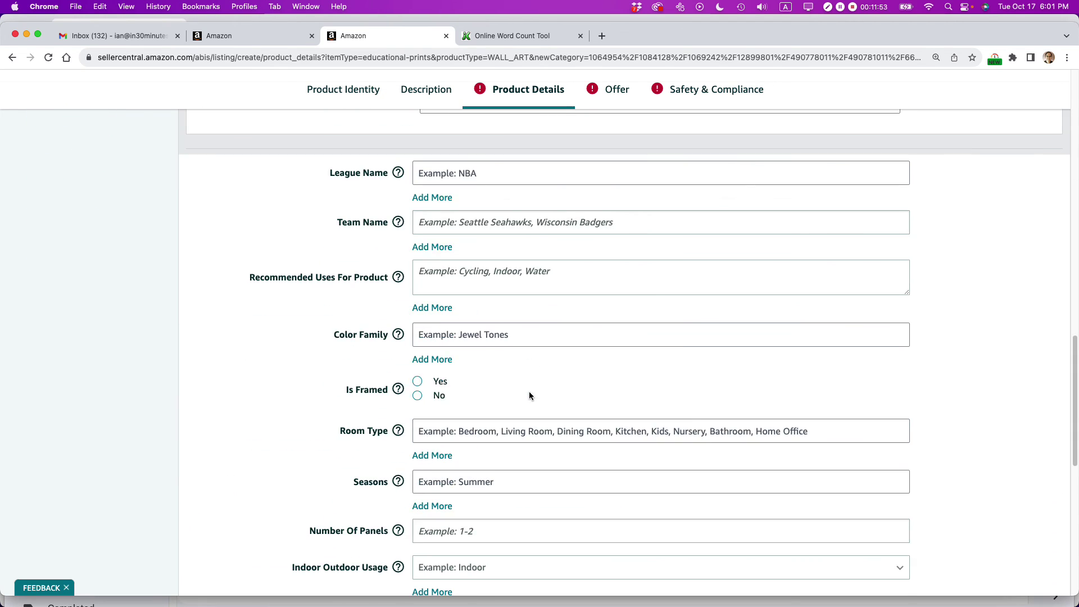
{"action": "scroll", "coordinate": [529, 396], "scroll_direction": "down", "scroll_amount": 3}
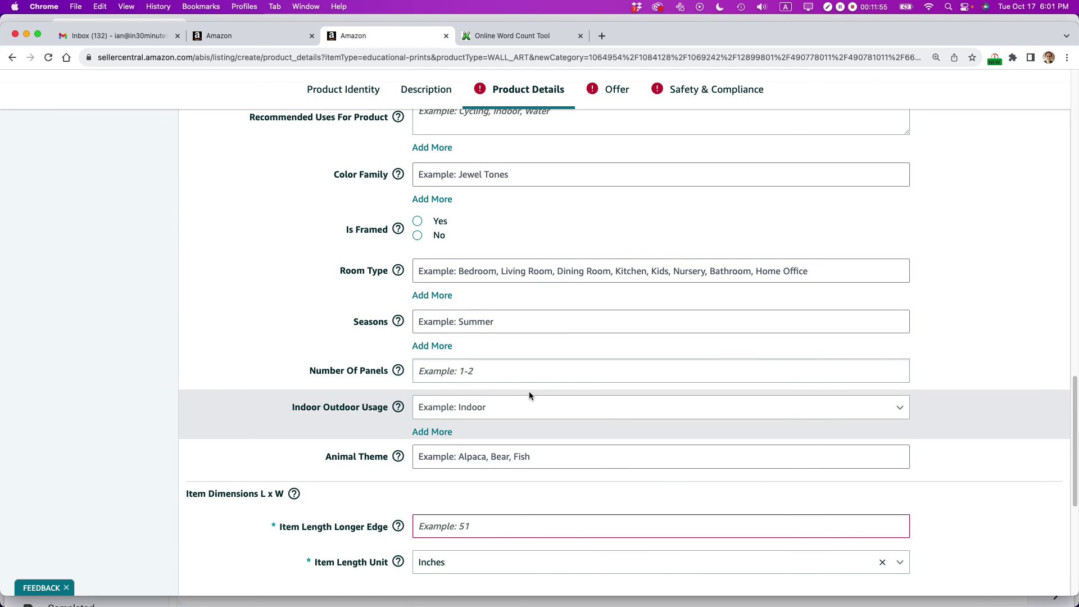
{"action": "scroll", "coordinate": [528, 391], "scroll_direction": "down", "scroll_amount": 6}
{"action": "scroll", "coordinate": [529, 391], "scroll_direction": "up", "scroll_amount": 12}
{"action": "scroll", "coordinate": [528, 392], "scroll_direction": "up", "scroll_amount": 15}
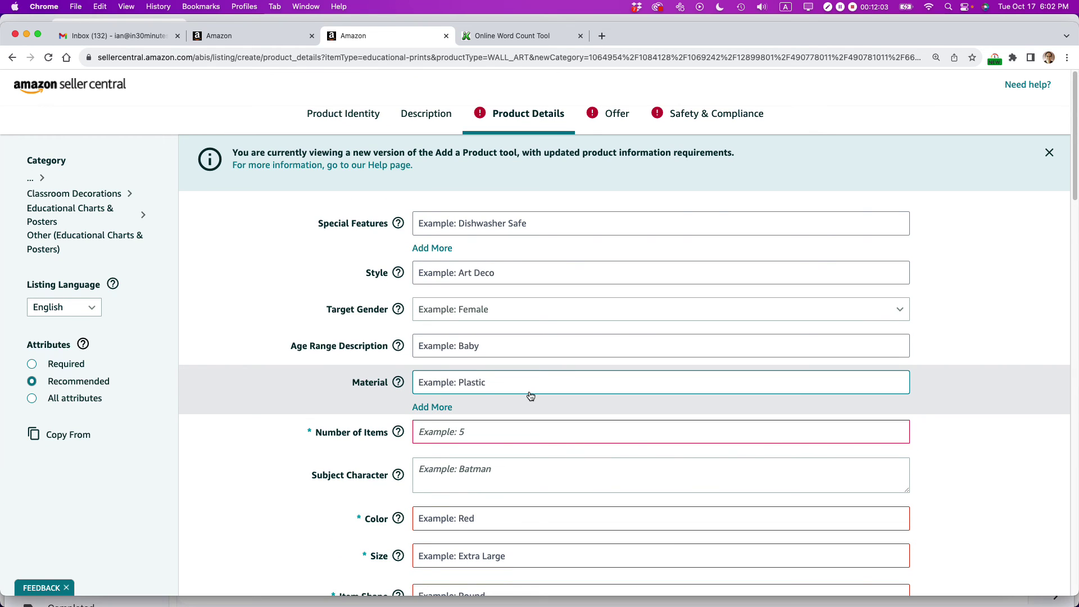
Step: Open the Offer step and review Your Price, Offering Condition Type and Fulfillment Channel fields
{"action": "left_click", "coordinate": [612, 117]}
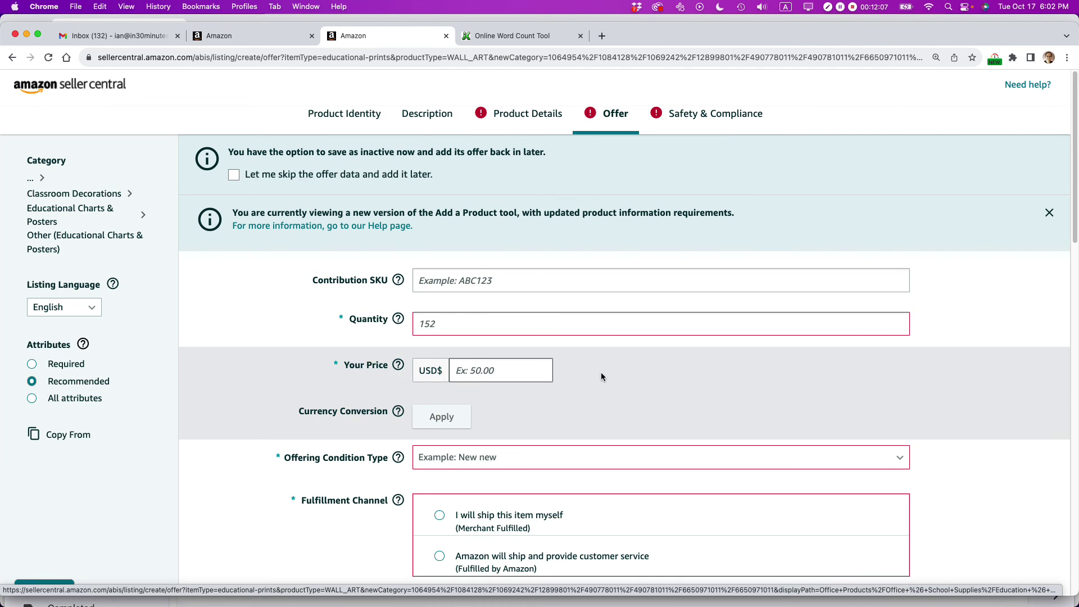
{"action": "scroll", "coordinate": [616, 338], "scroll_direction": "down", "scroll_amount": 2}
{"action": "scroll", "coordinate": [615, 340], "scroll_direction": "down", "scroll_amount": 1}
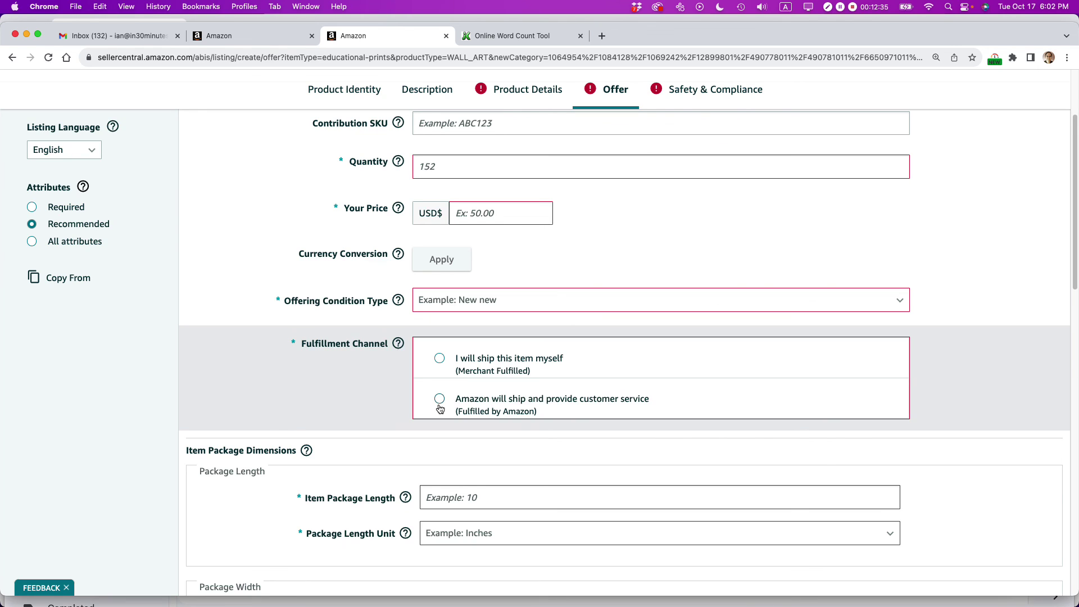
{"action": "scroll", "coordinate": [466, 378], "scroll_direction": "up", "scroll_amount": 3}
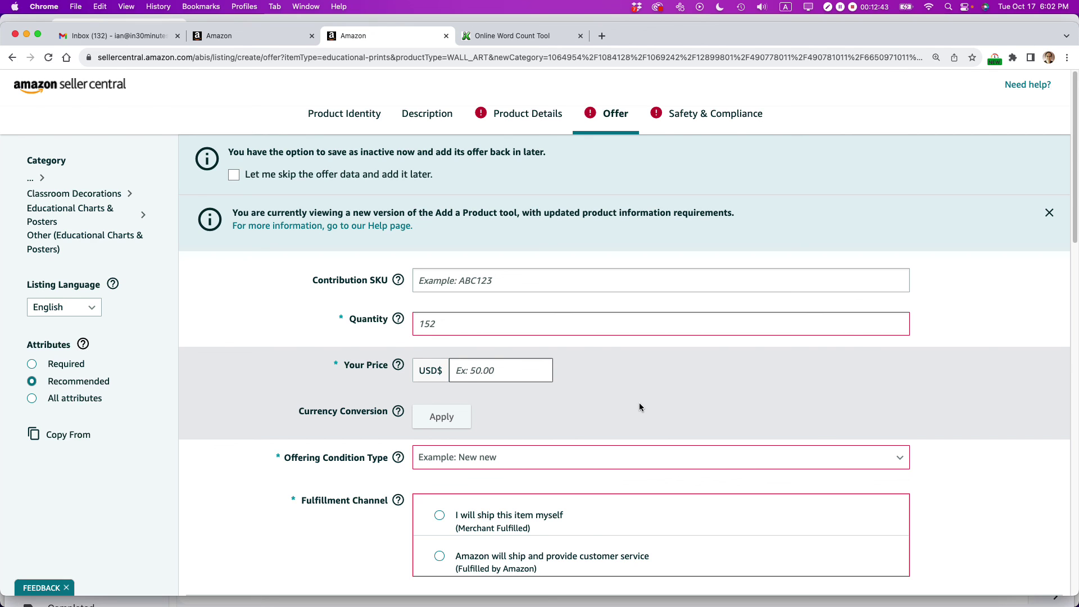
Step: Switch to Safari's Lean Media blog page and scroll to its top
{"action": "key", "text": "super+Tab"}
{"action": "key", "text": "super+Tab"}
{"action": "key", "text": "super+Tab"}
{"action": "key", "text": "super+Tab"}
{"action": "key", "text": "super+Tab"}
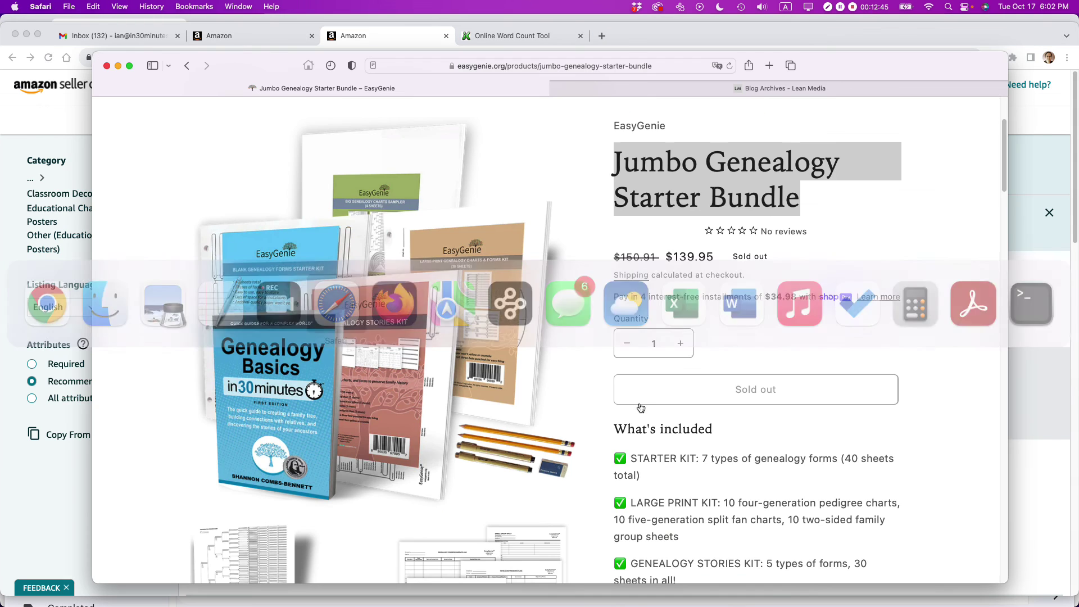
{"action": "left_click", "coordinate": [638, 90]}
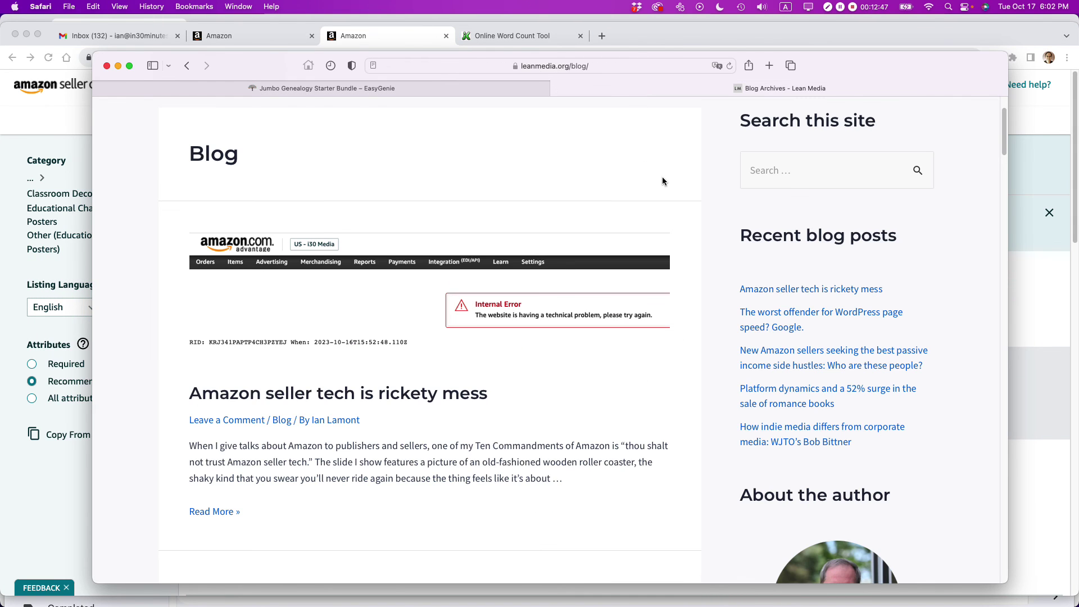
{"action": "scroll", "coordinate": [727, 155], "scroll_direction": "up", "scroll_amount": 3}
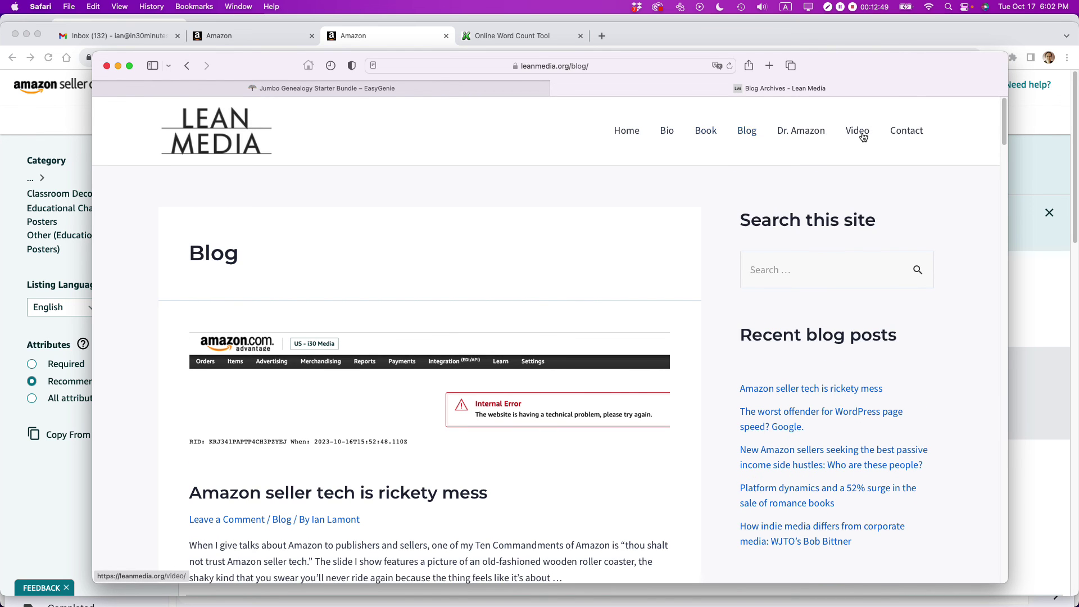